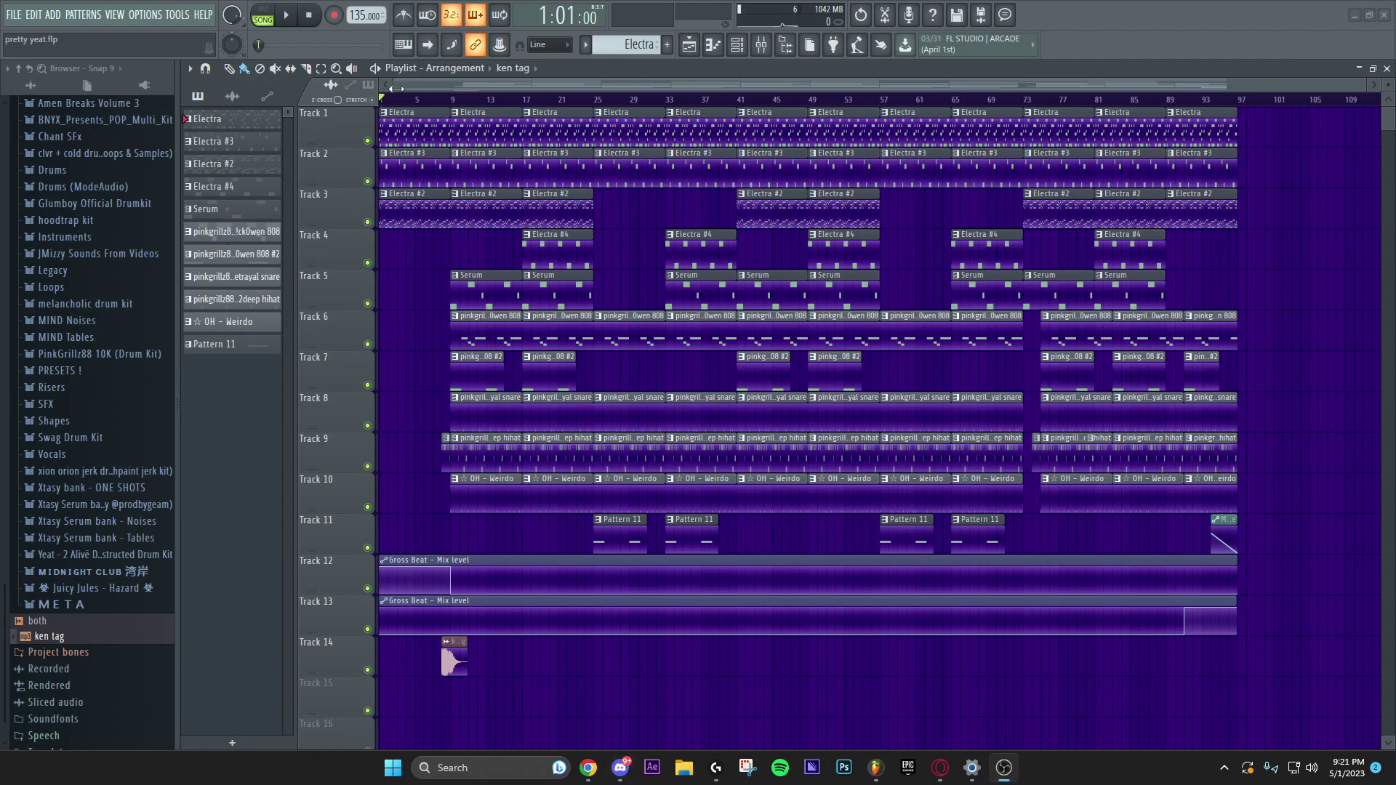
scroll(450, 96, "up", 2)
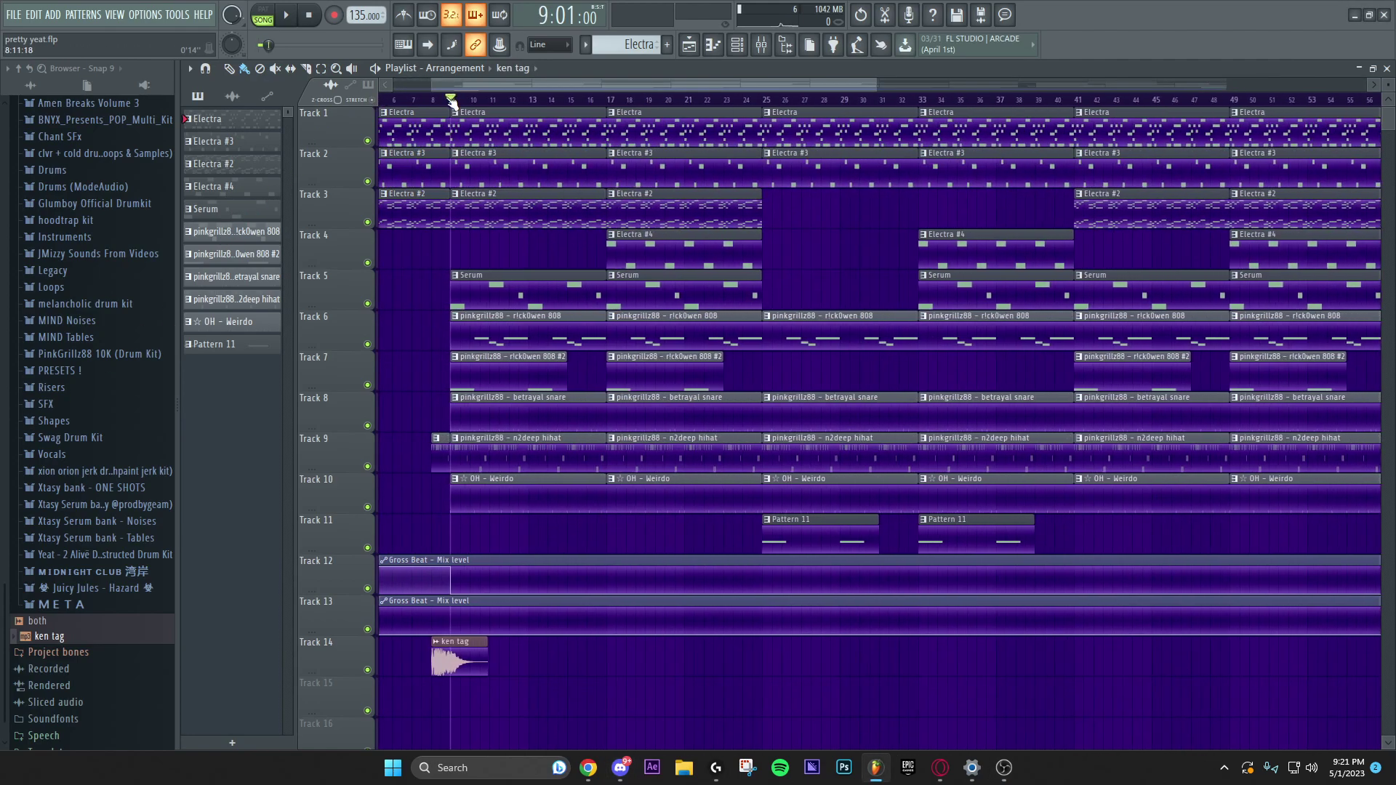
scroll(445, 101, "up", 2)
scroll(446, 103, "down", 1)
scroll(444, 107, "down", 1)
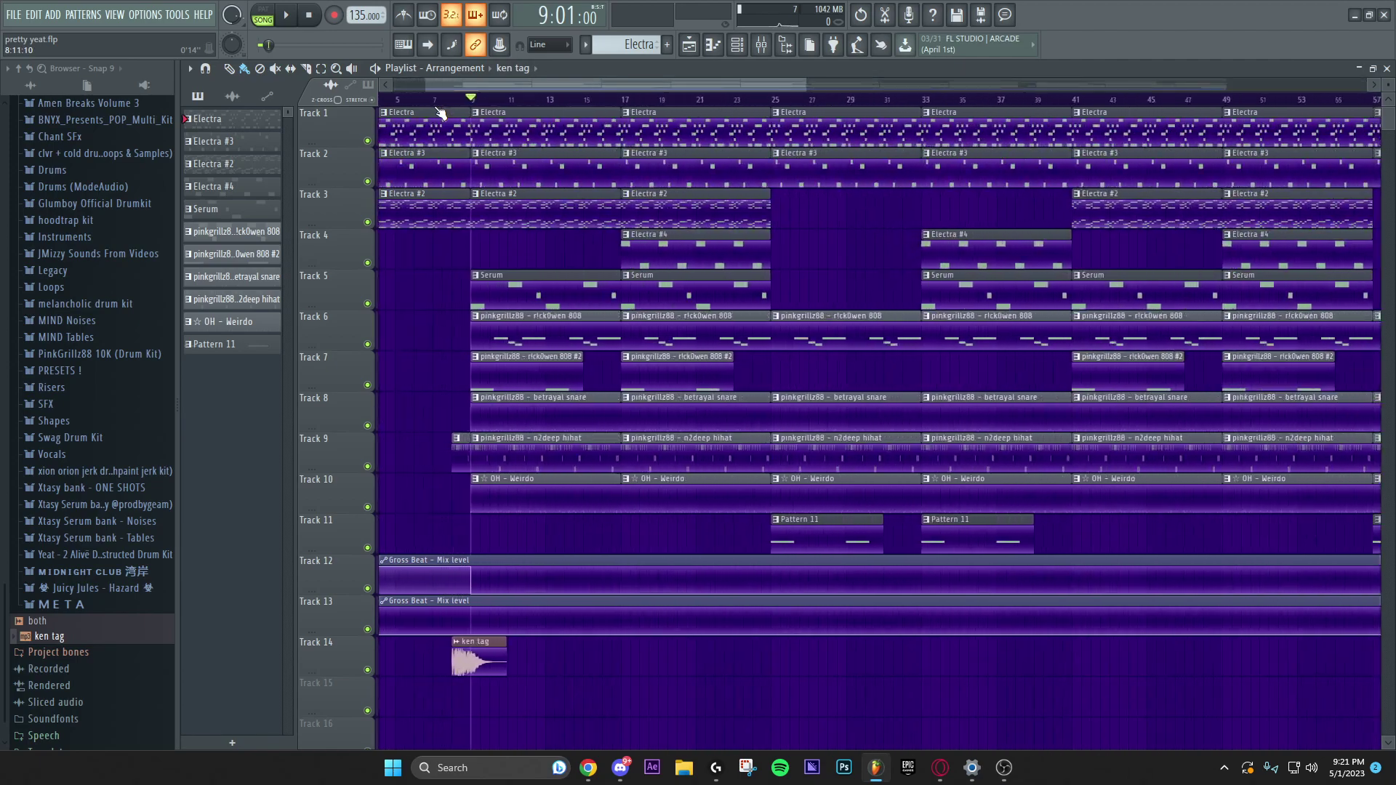
scroll(447, 112, "down", 2)
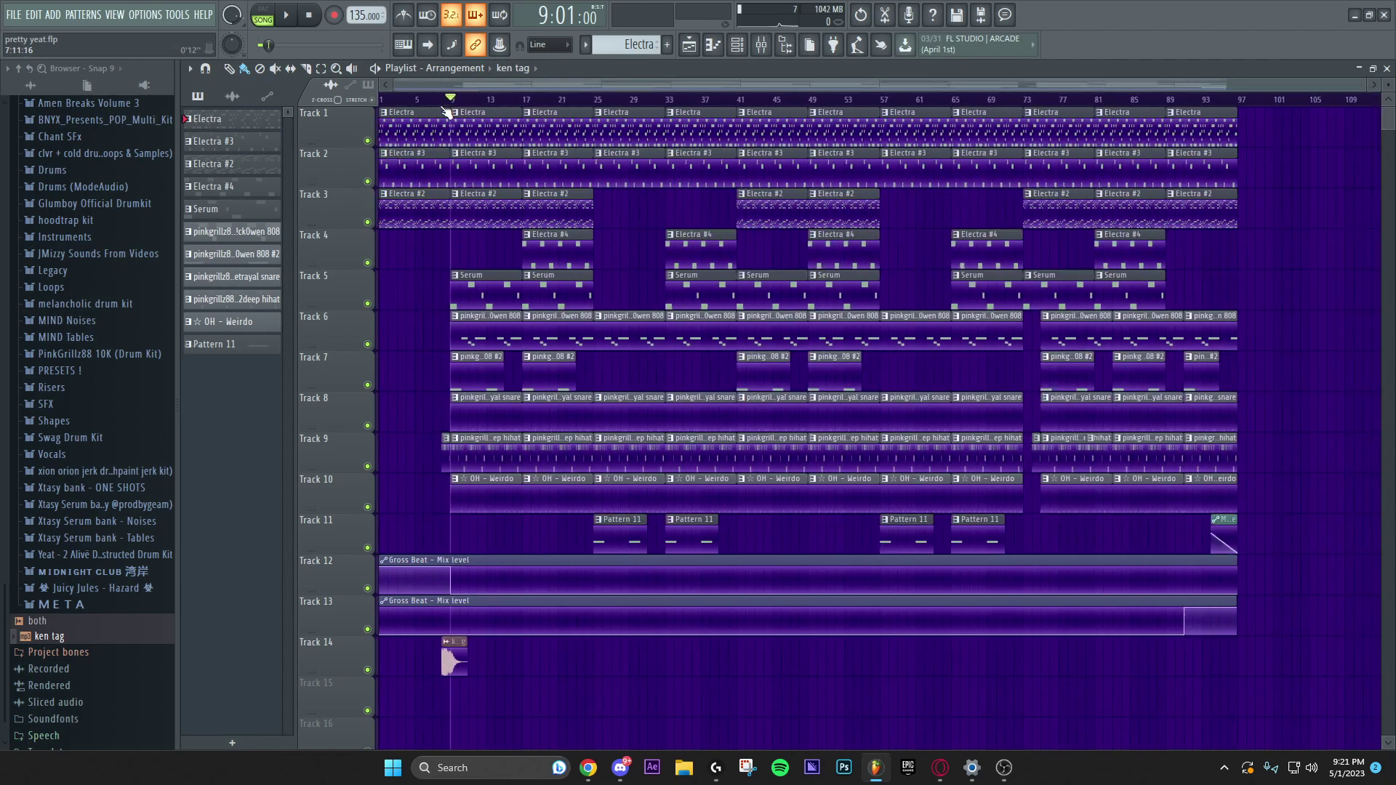
- Show the Channel rack and preview the Electra synth's plugin window
left_click(737, 48)
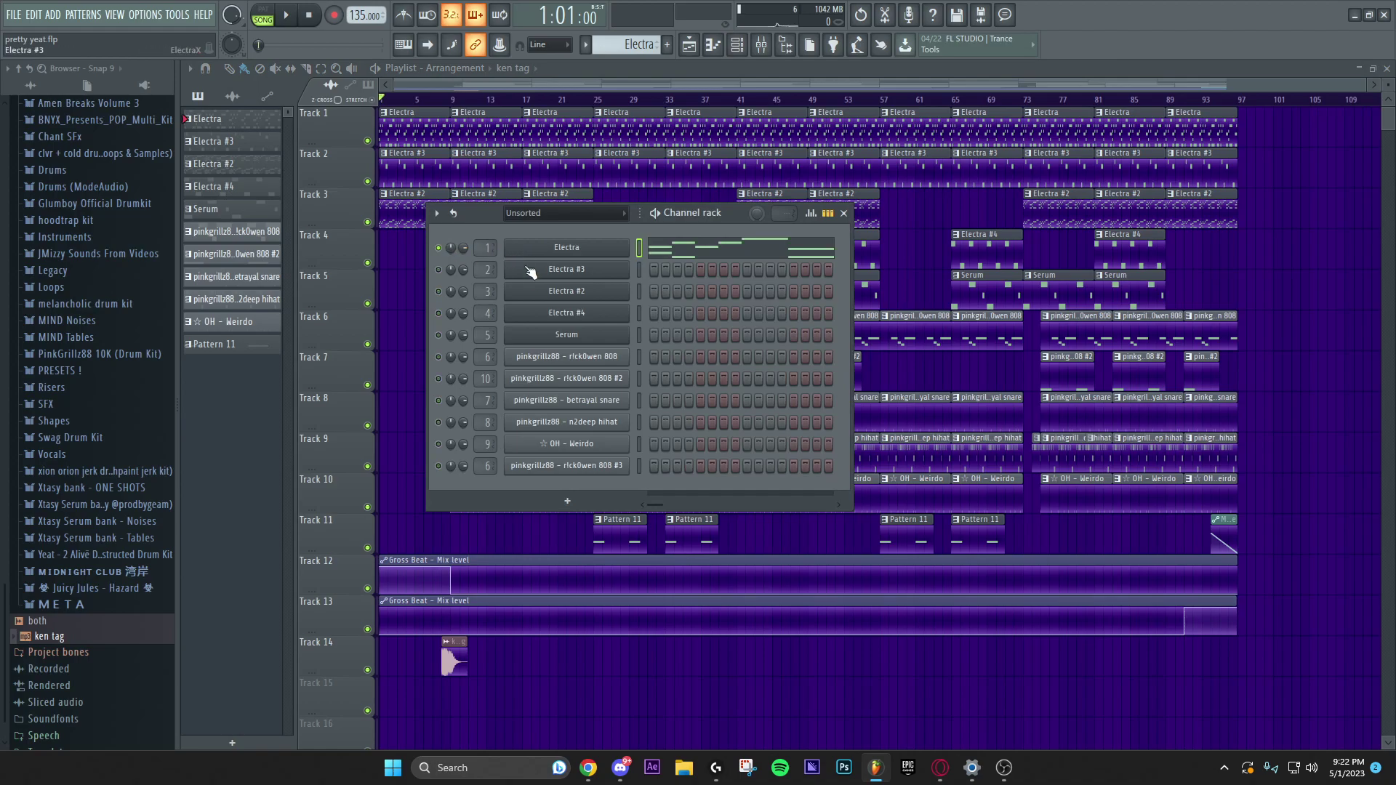
left_click(549, 253)
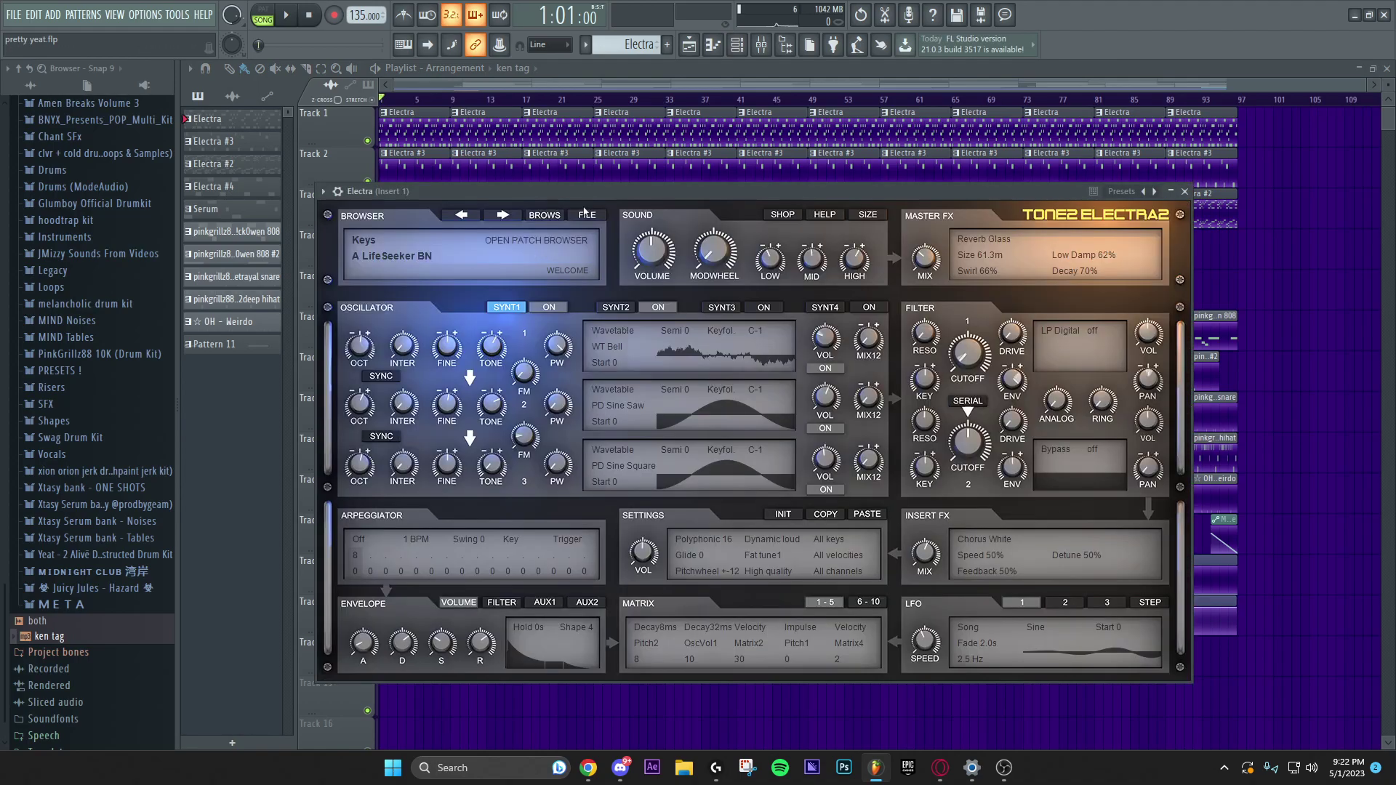
left_click_drag(581, 200, 520, 212)
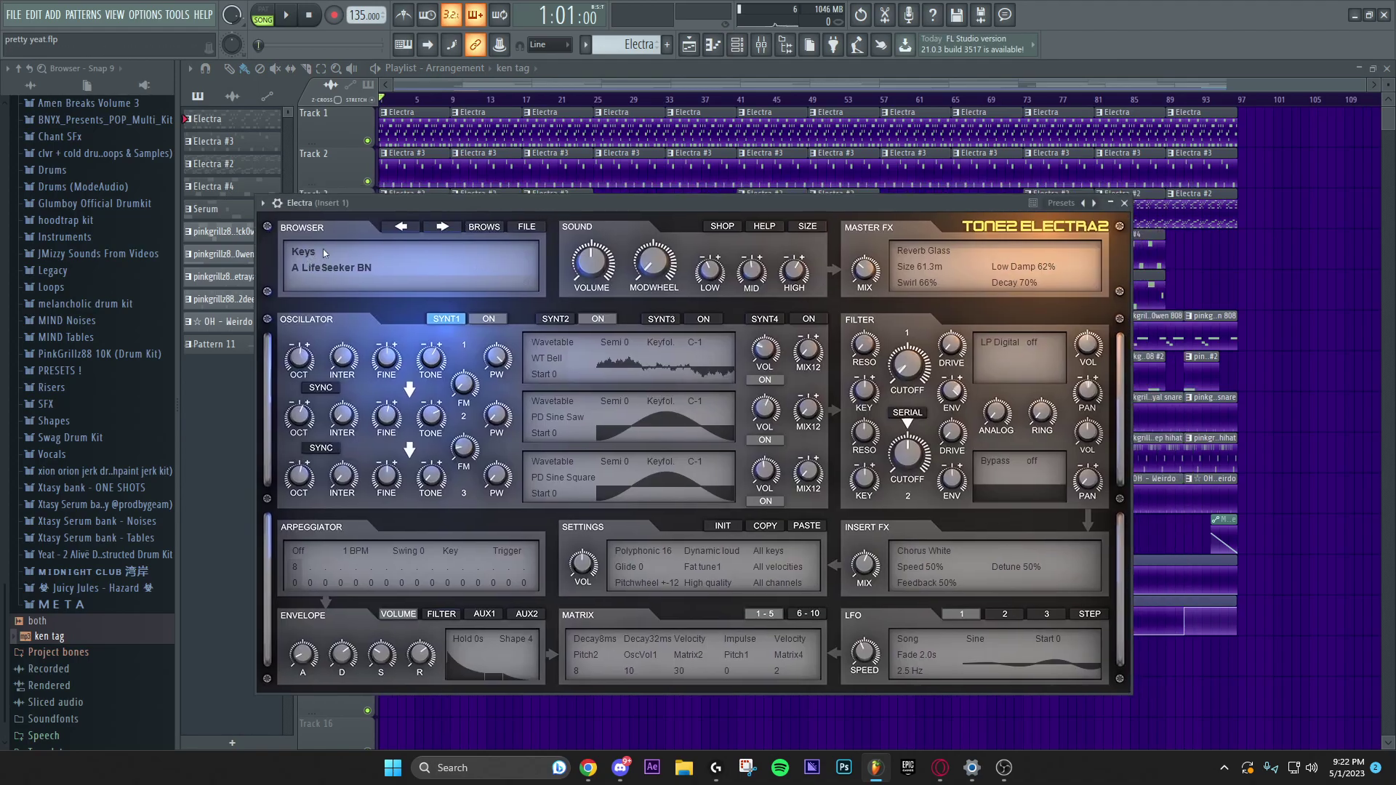
key("Escape")
- Play the Electra melody in the Piano roll, with a brief look at the Mixer
right_click(570, 258)
left_click(661, 248)
key("space")
scroll(519, 251, "down", 4, "ctrl")
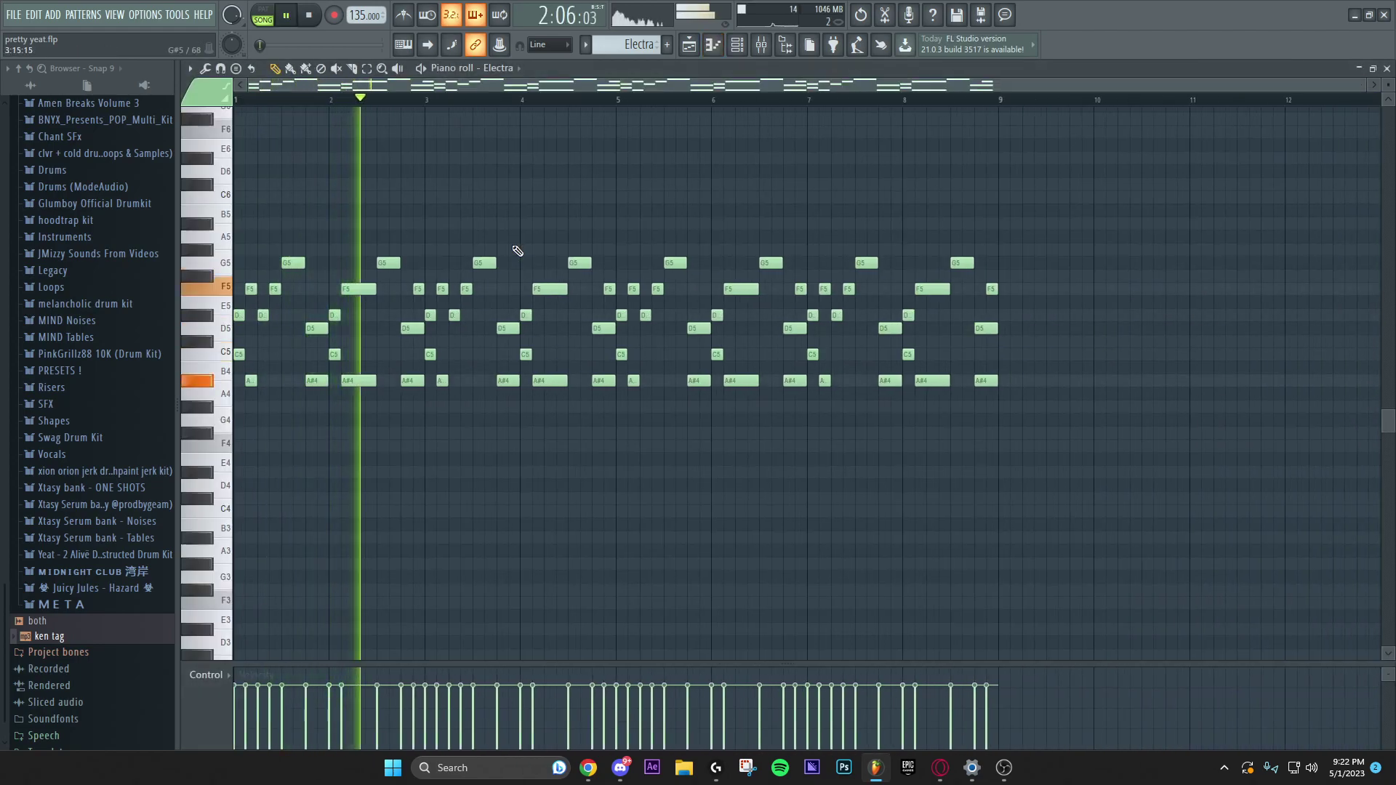
key("space")
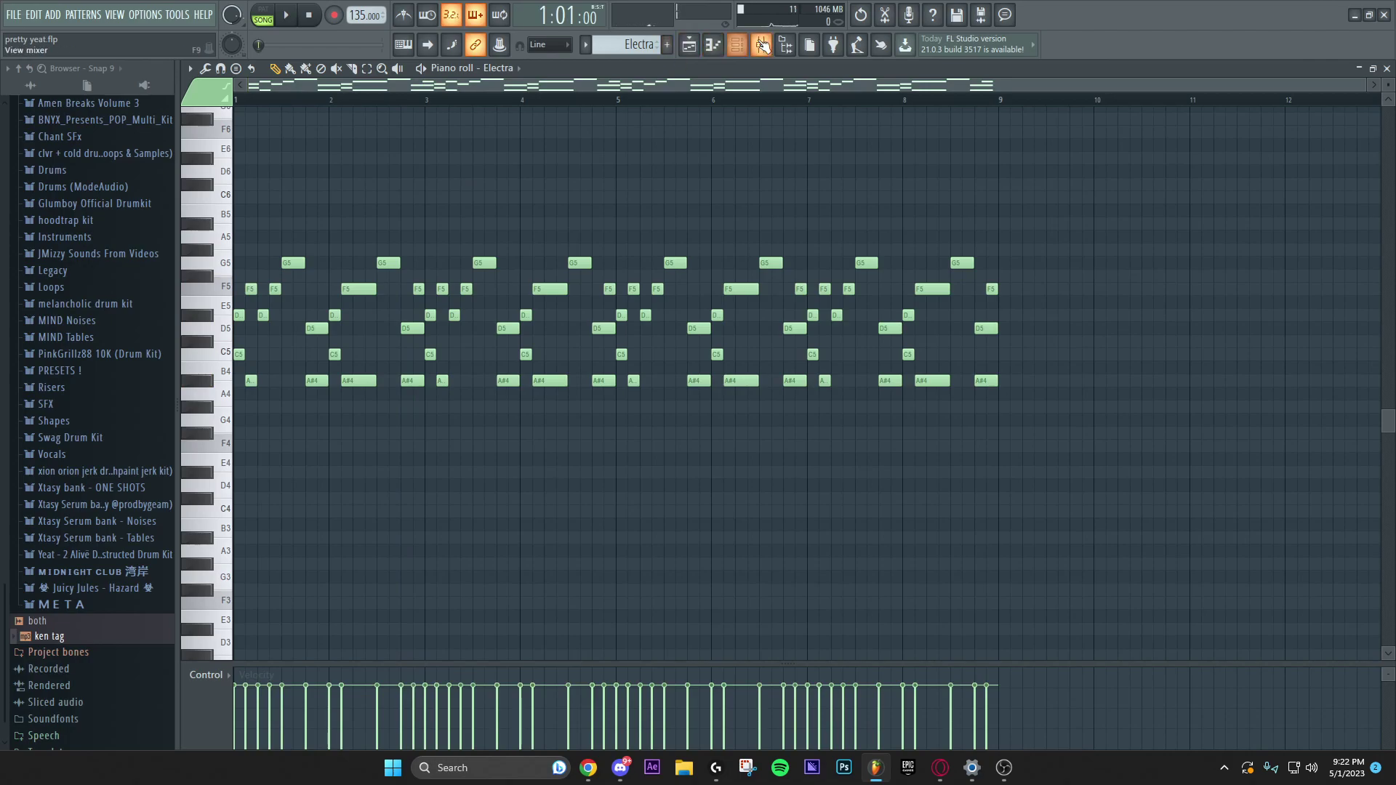
left_click(761, 43)
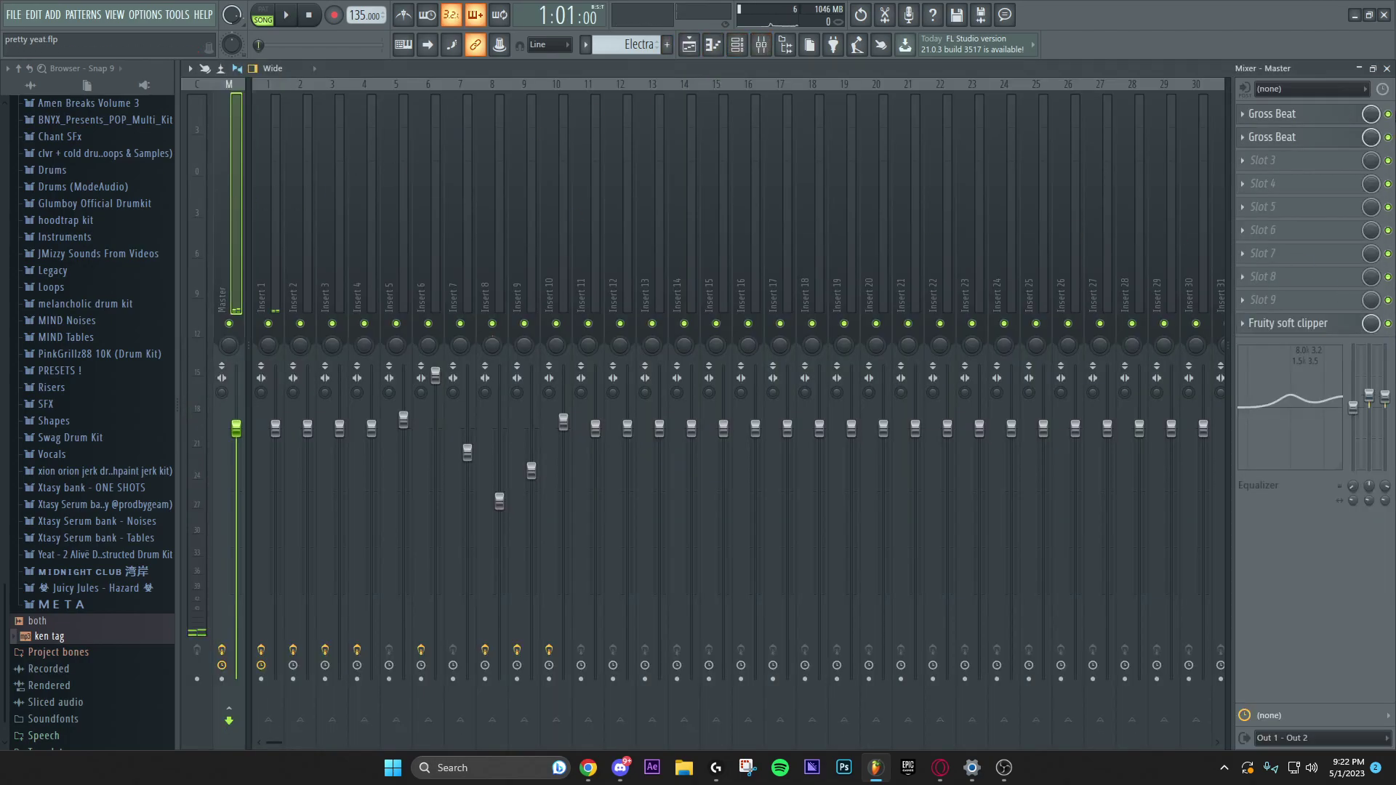
left_click(1388, 69)
key("space")
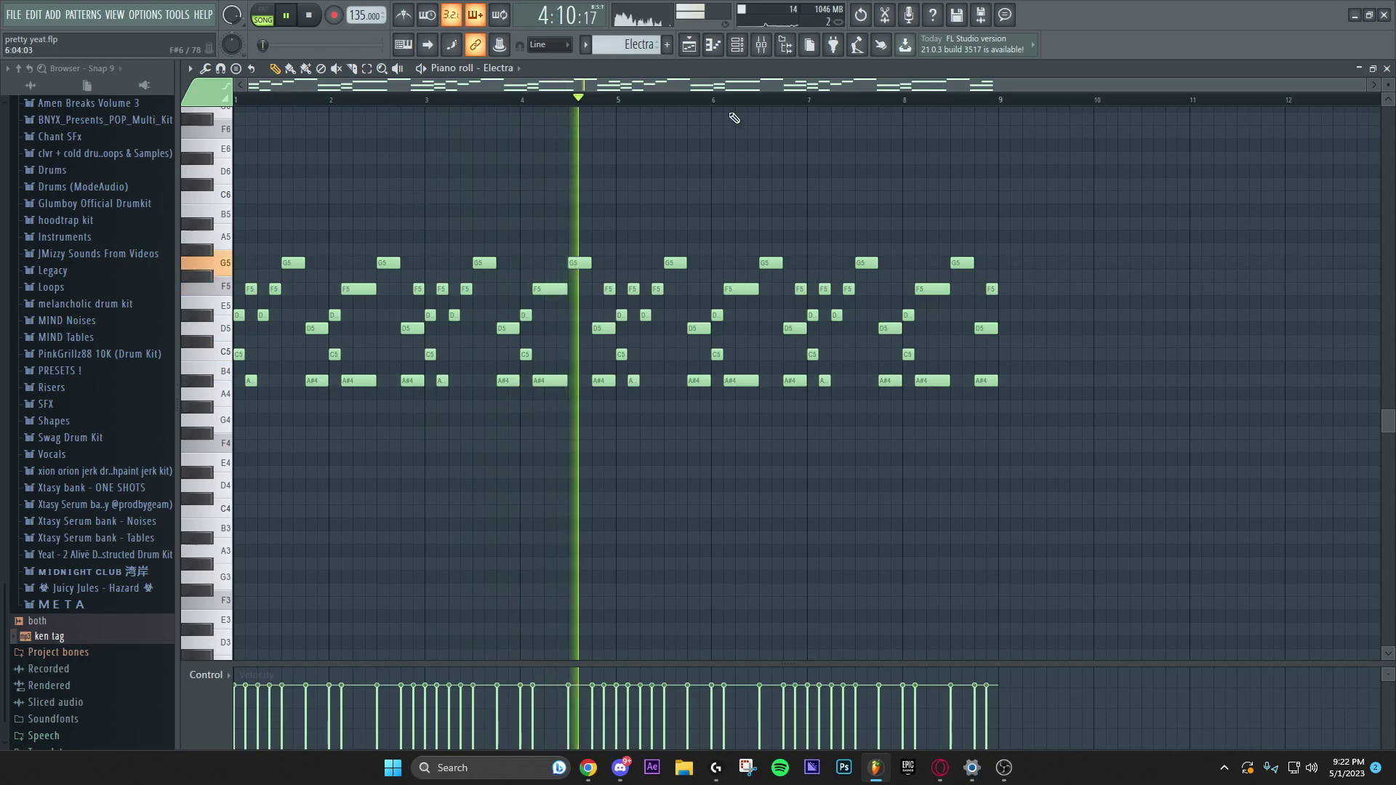
- Stop the Electra playback and return to the arrangement after a quick Mixer glance
left_click(764, 46)
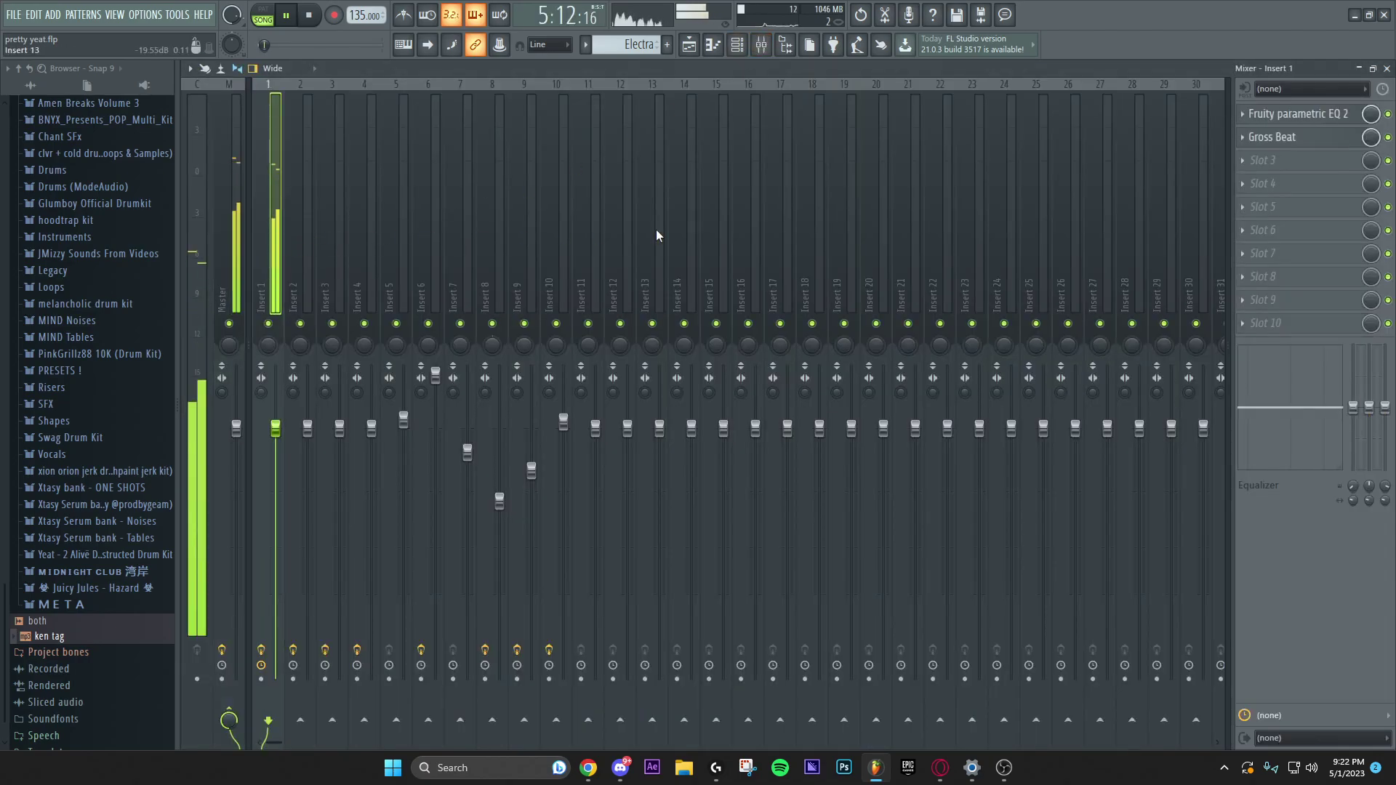
key("F9")
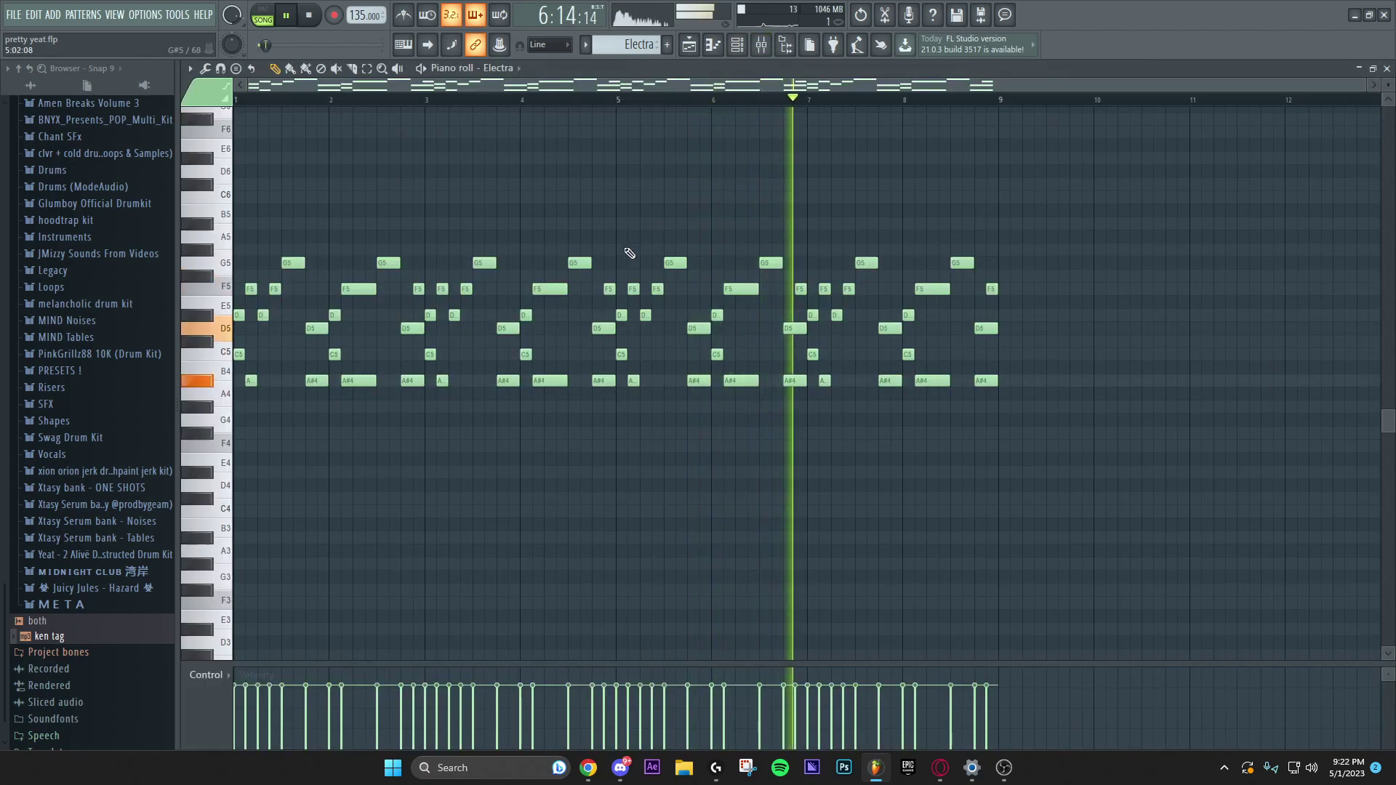
key("space")
key("F7")
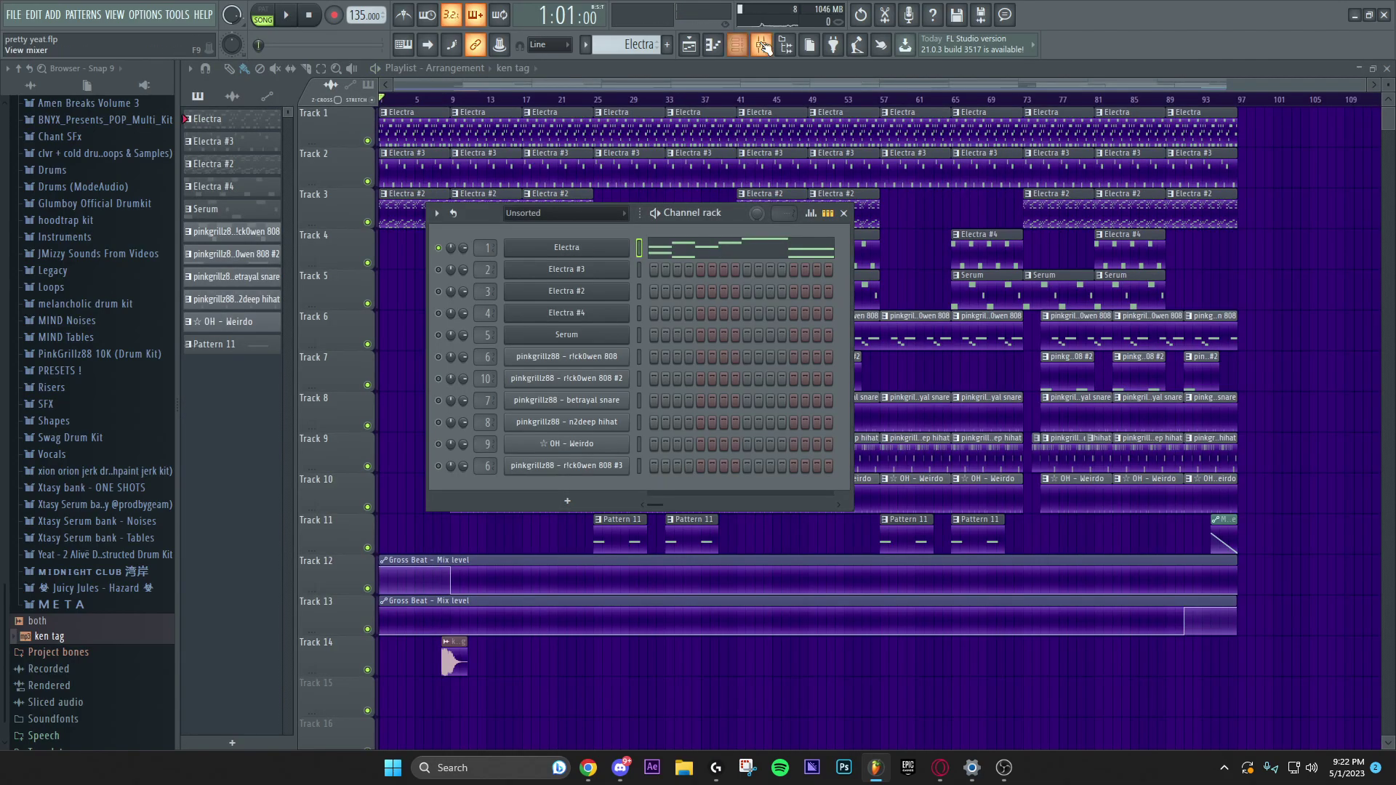
- Review the Gross Beat and Fruity Parametric EQ 2 effects on Electra's mixer track
left_click(764, 47)
left_click(1274, 136)
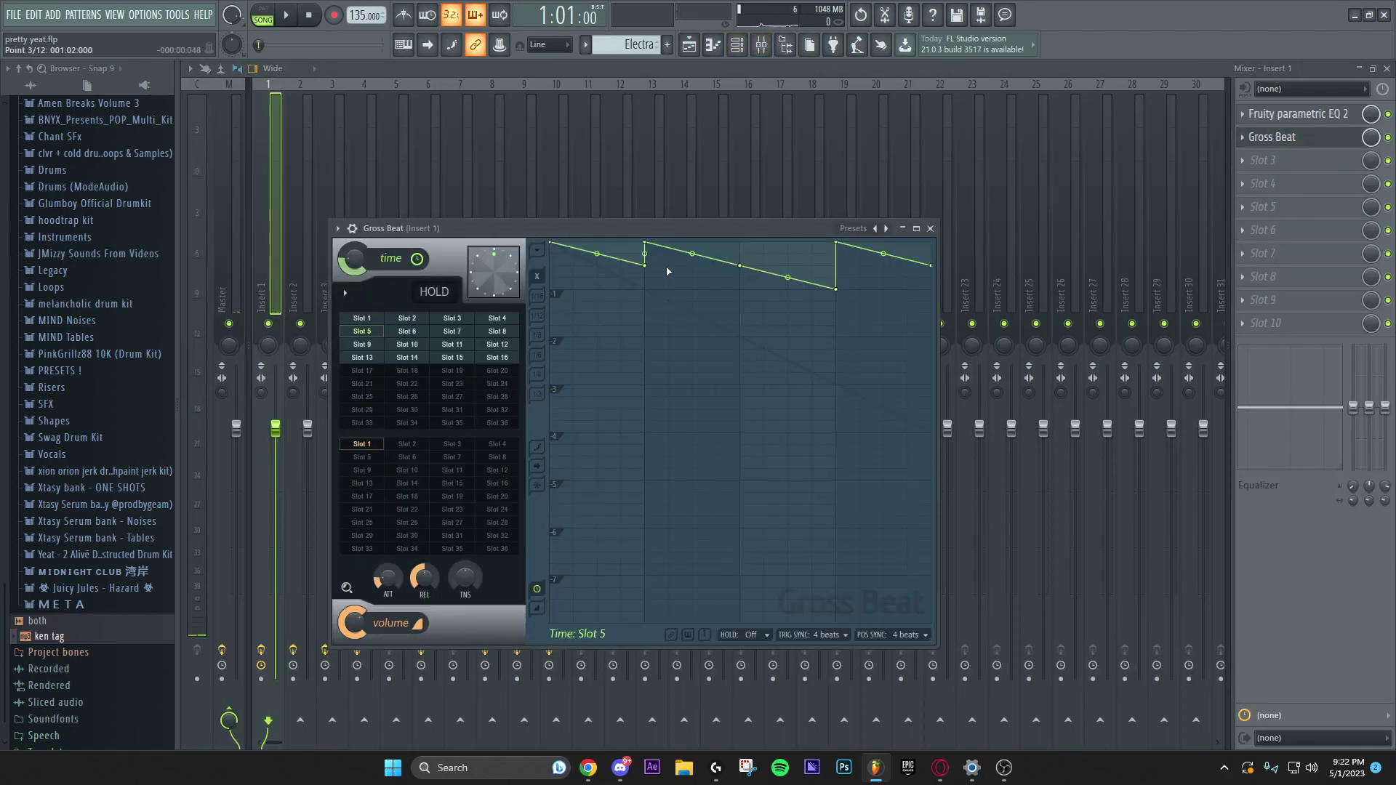
key("Escape")
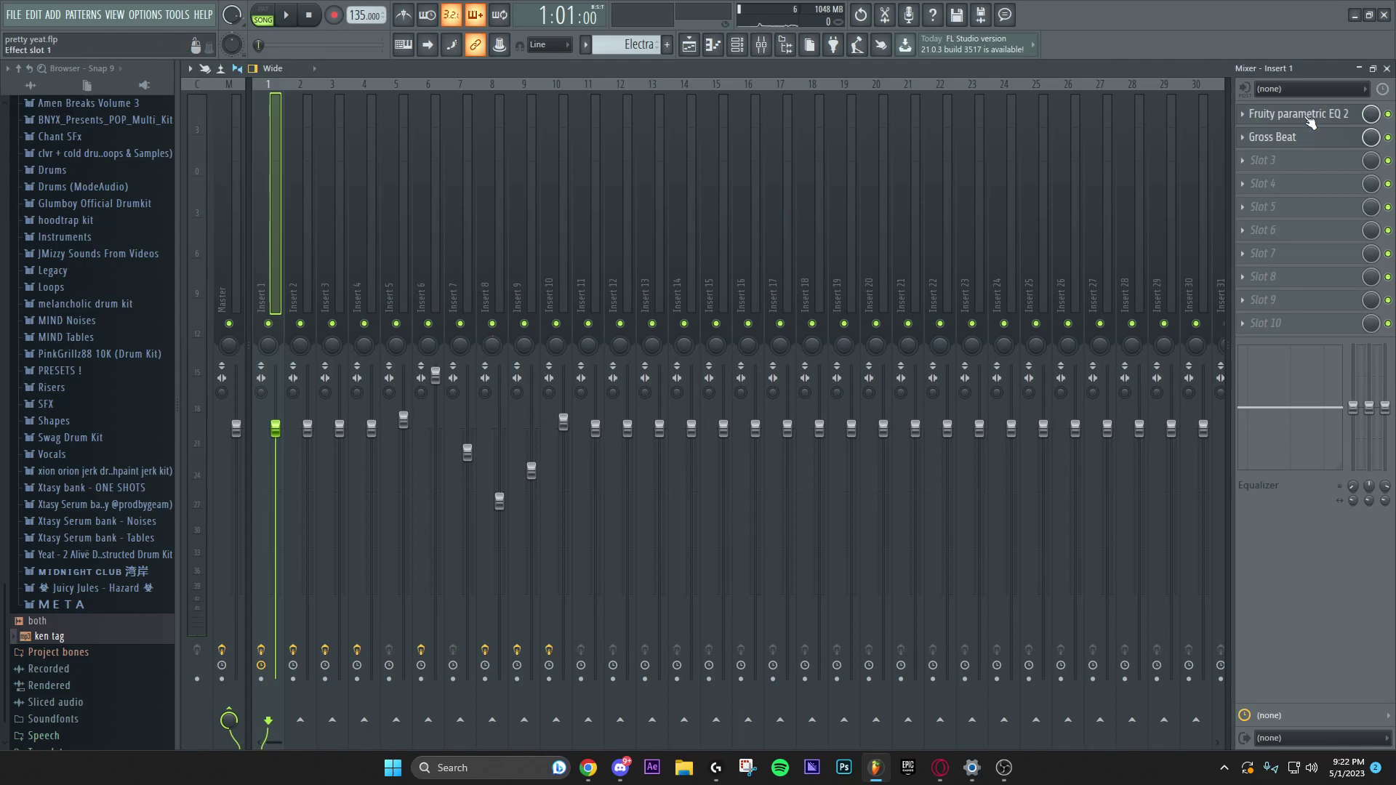
left_click(1312, 120)
left_click(717, 213)
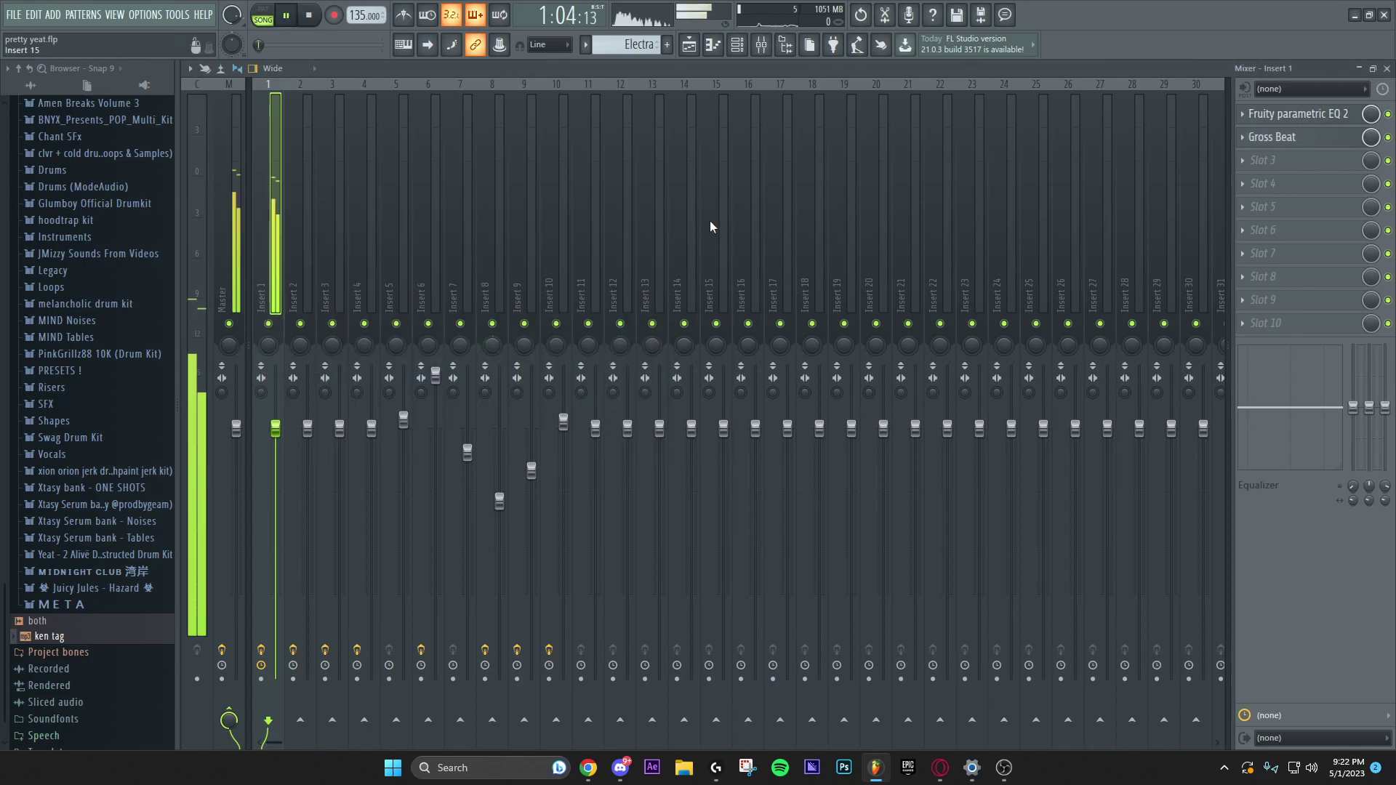
key("F9")
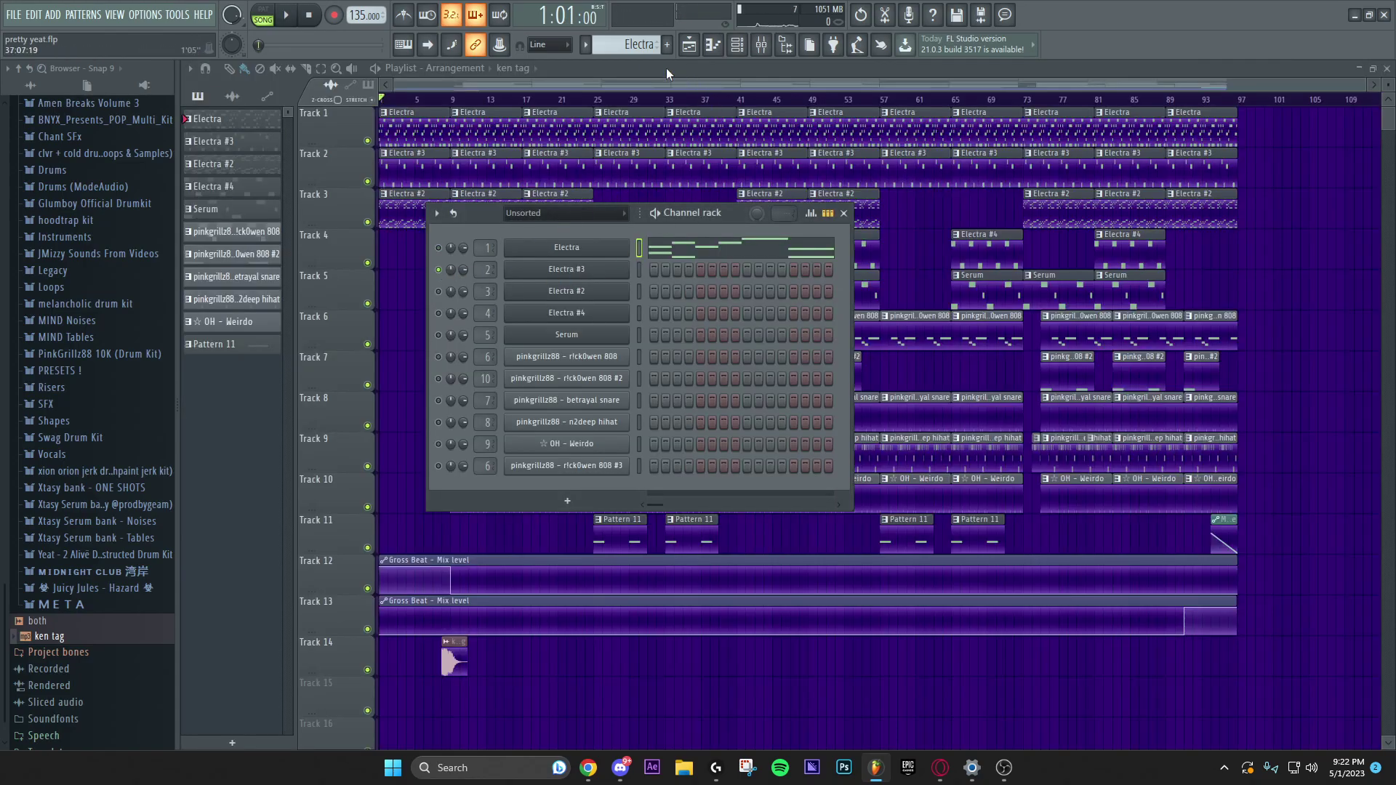
- Preview the Electra #3 synth and play its melody in the Piano roll
left_click(595, 269)
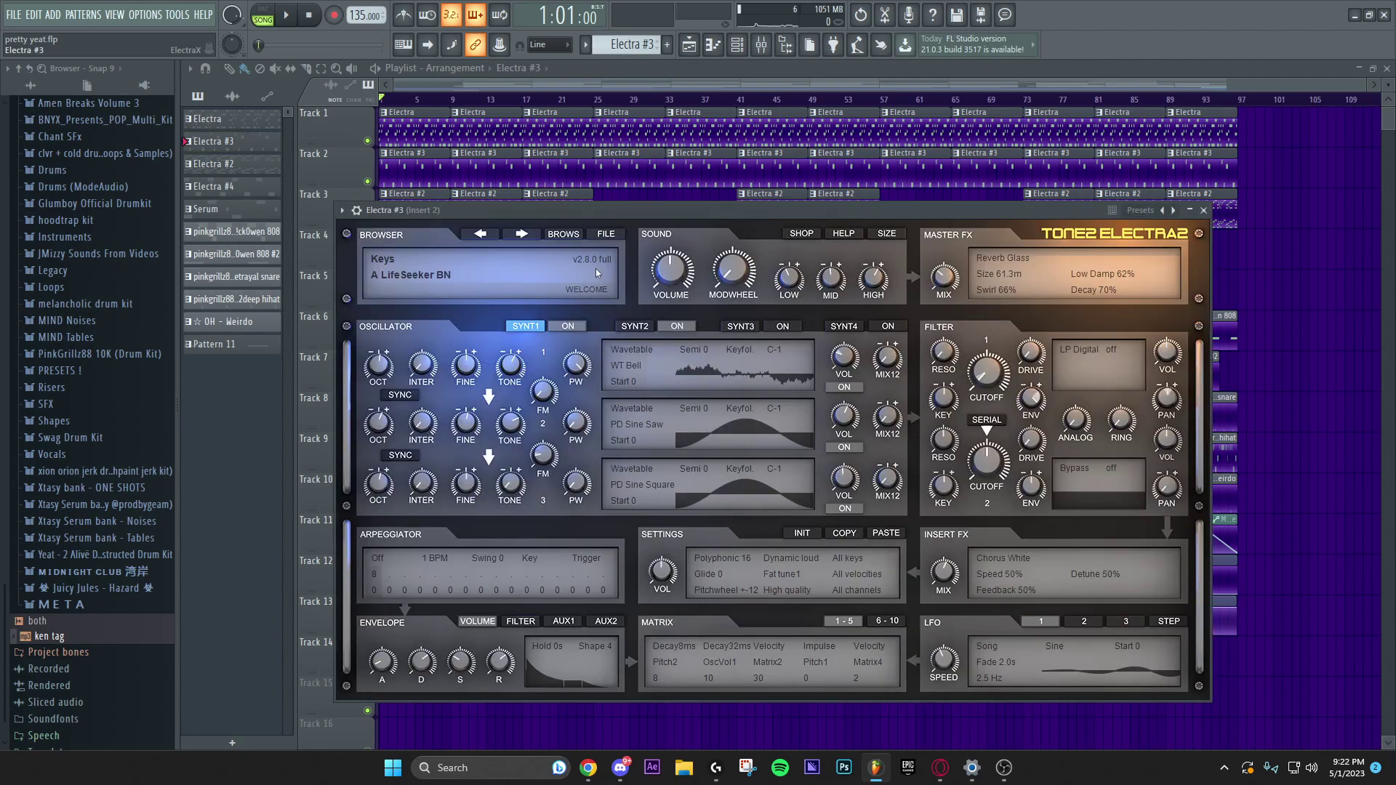
key("Escape")
right_click(617, 265)
left_click(680, 272)
key("space")
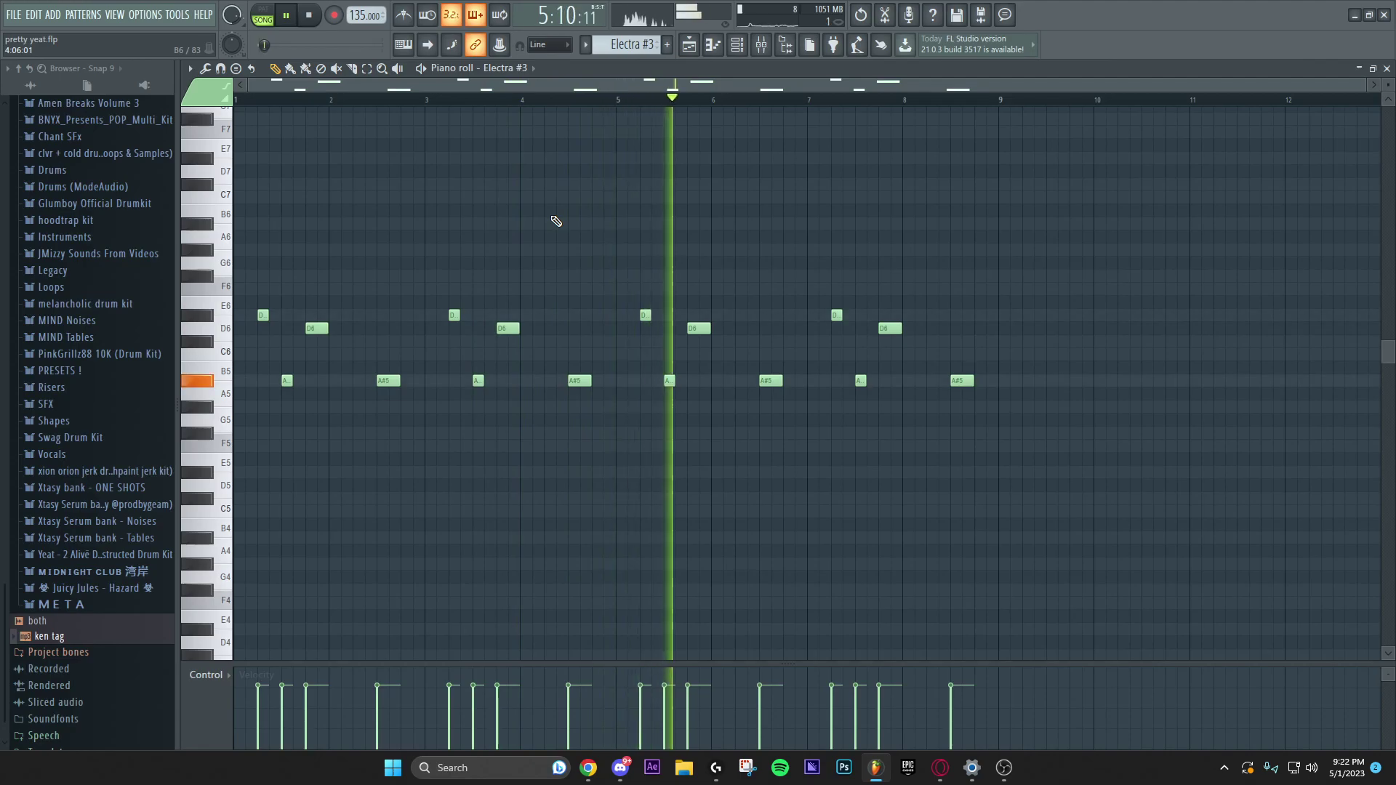
key("F7")
- Open the Parametric EQ on Electra #3's mixer track, Insert 2
left_click(764, 43)
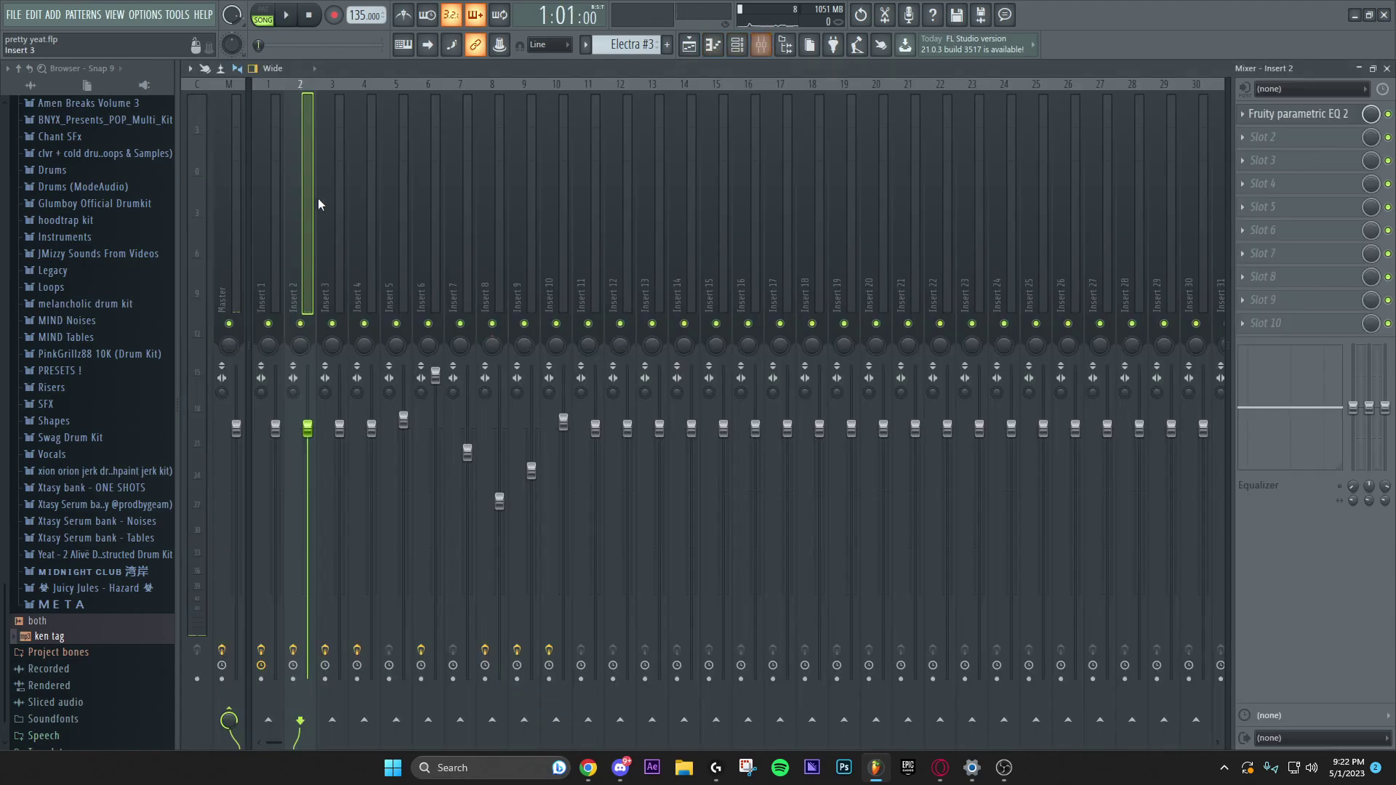
left_click(1332, 116)
key("space")
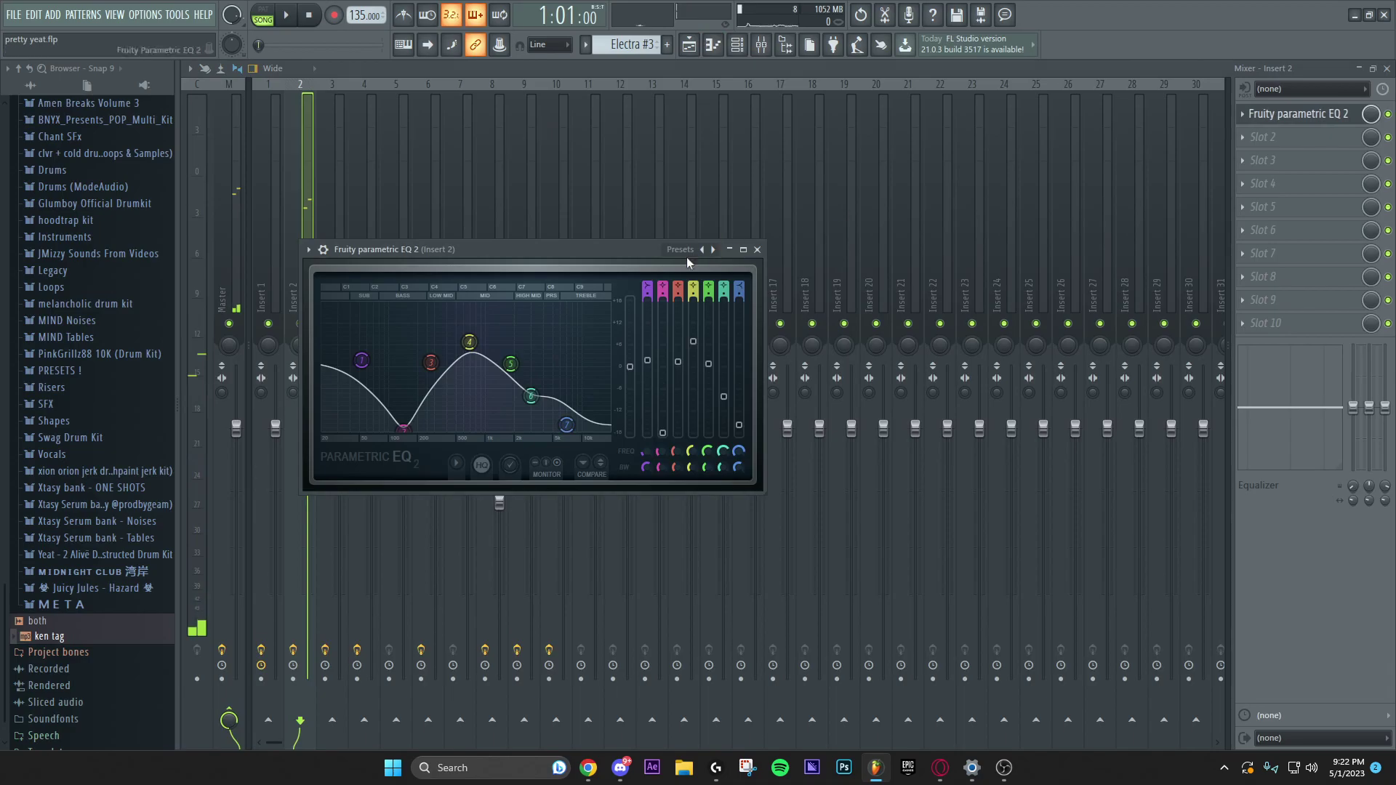
- Switch to the Electra #2 pattern, preview its synth and play its notes
key("Escape")
key("Escape")
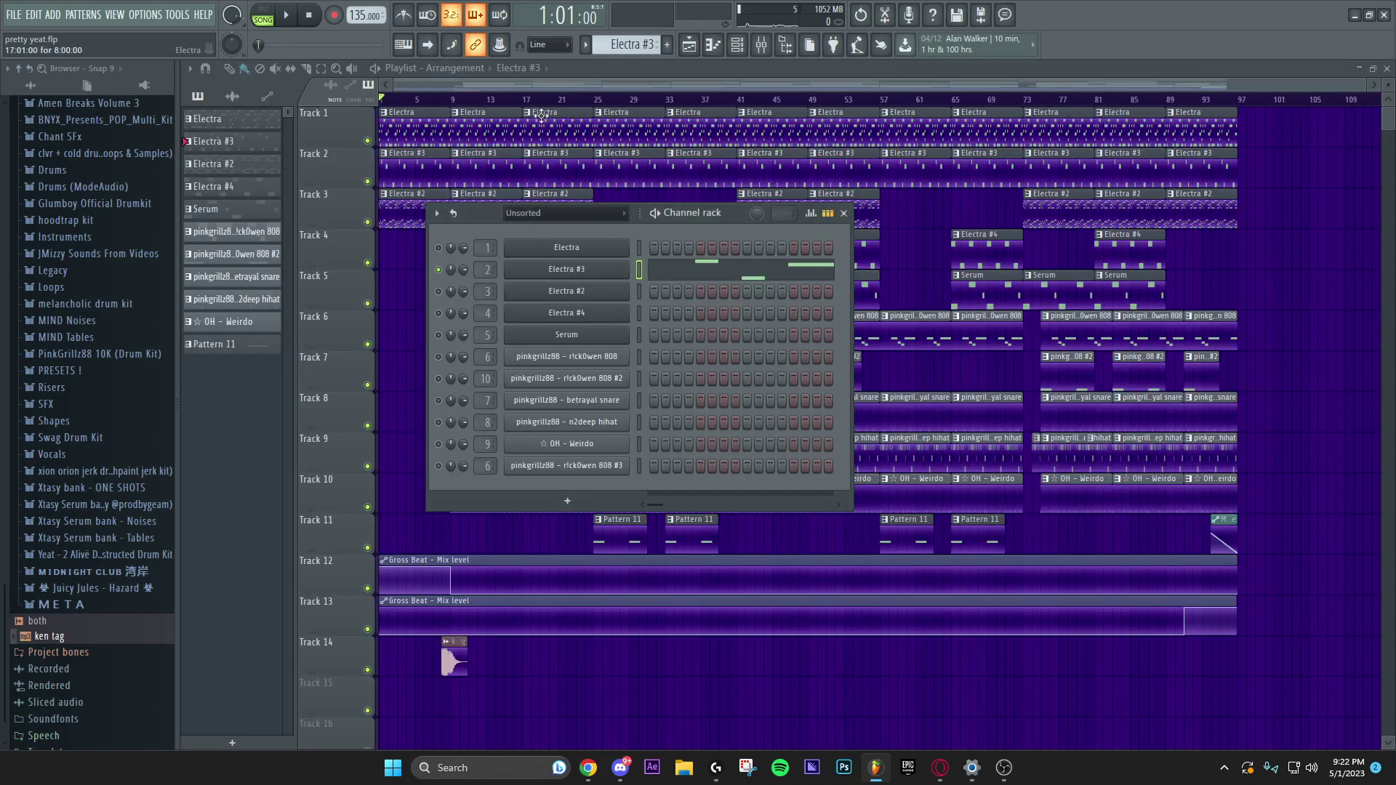
key("KP_Add")
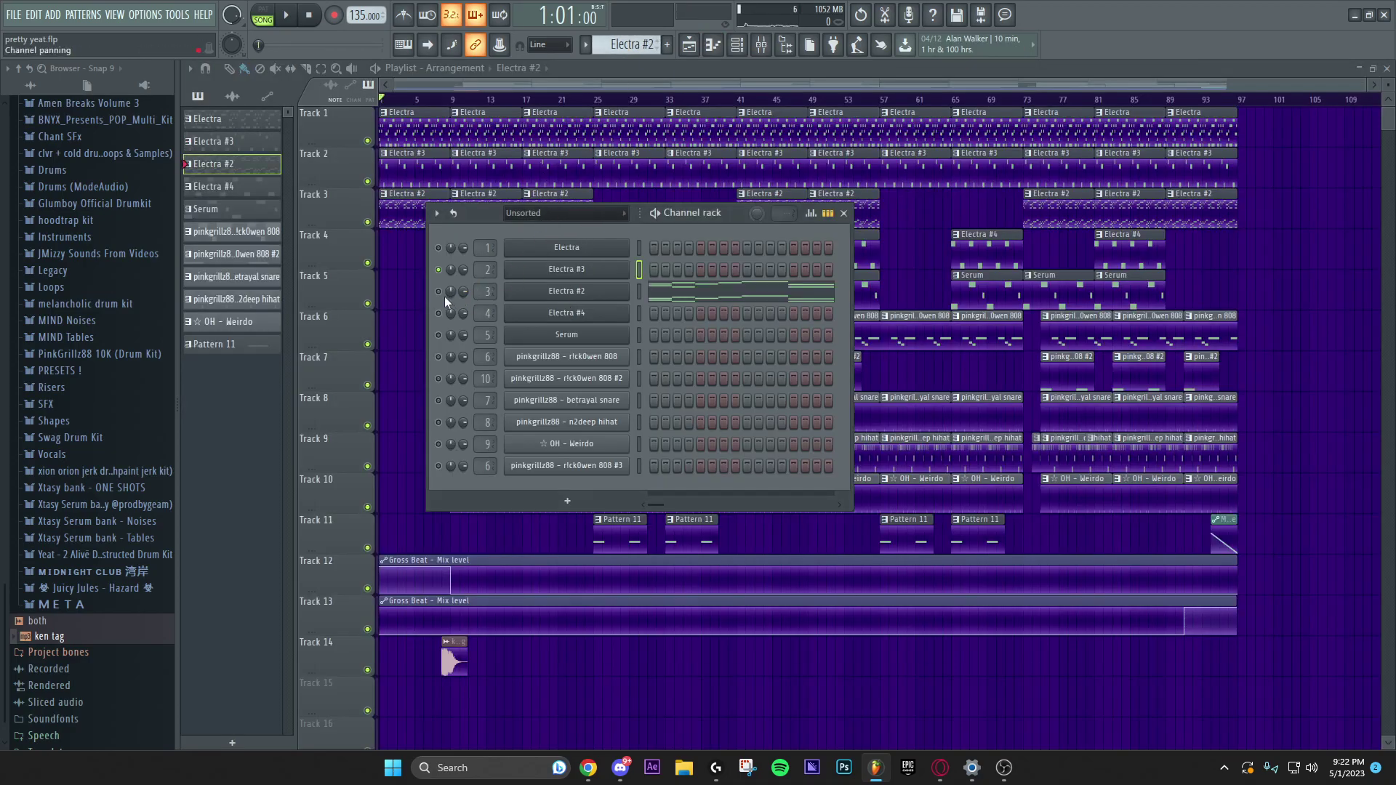
left_click(557, 297)
key("Escape")
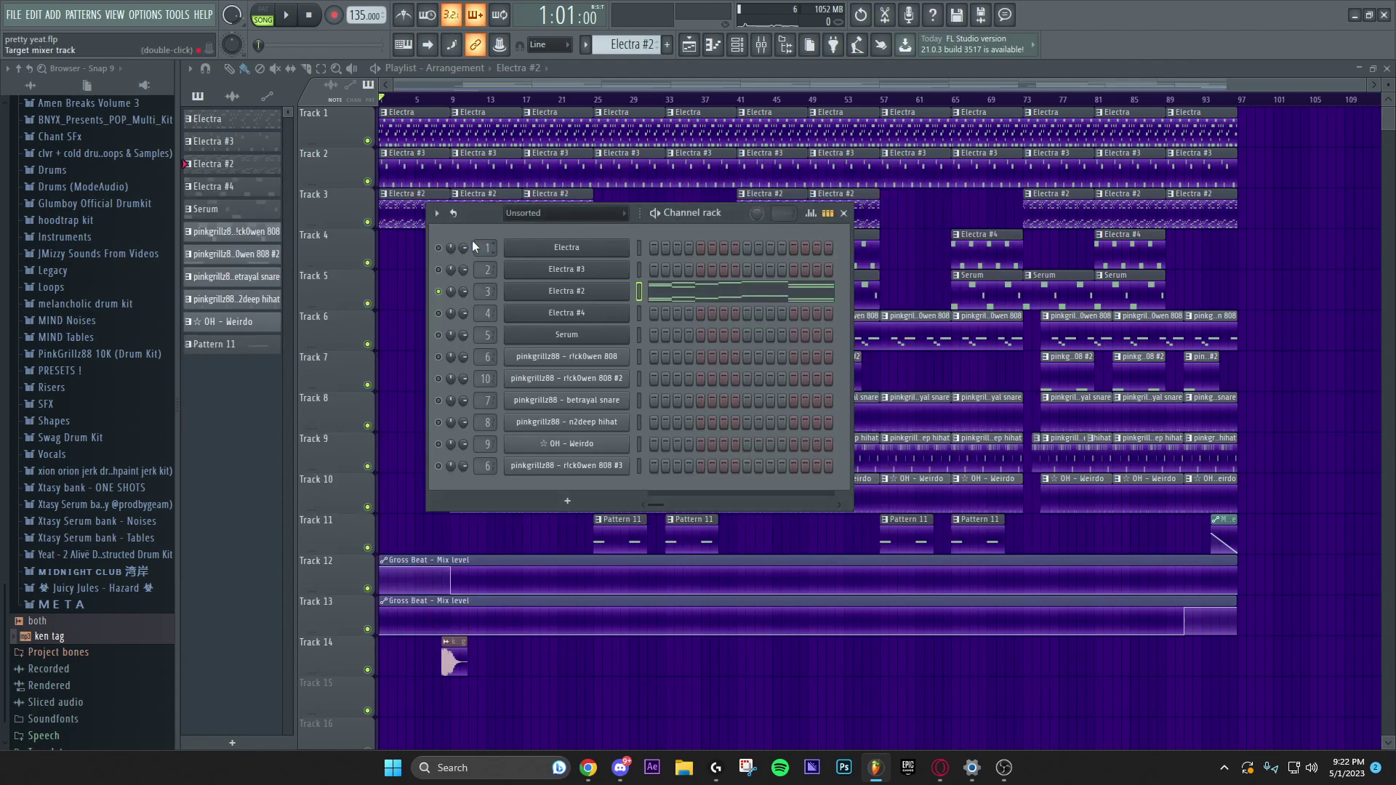
right_click(597, 293)
left_click(643, 292)
key("space")
scroll(643, 297, "down", 3)
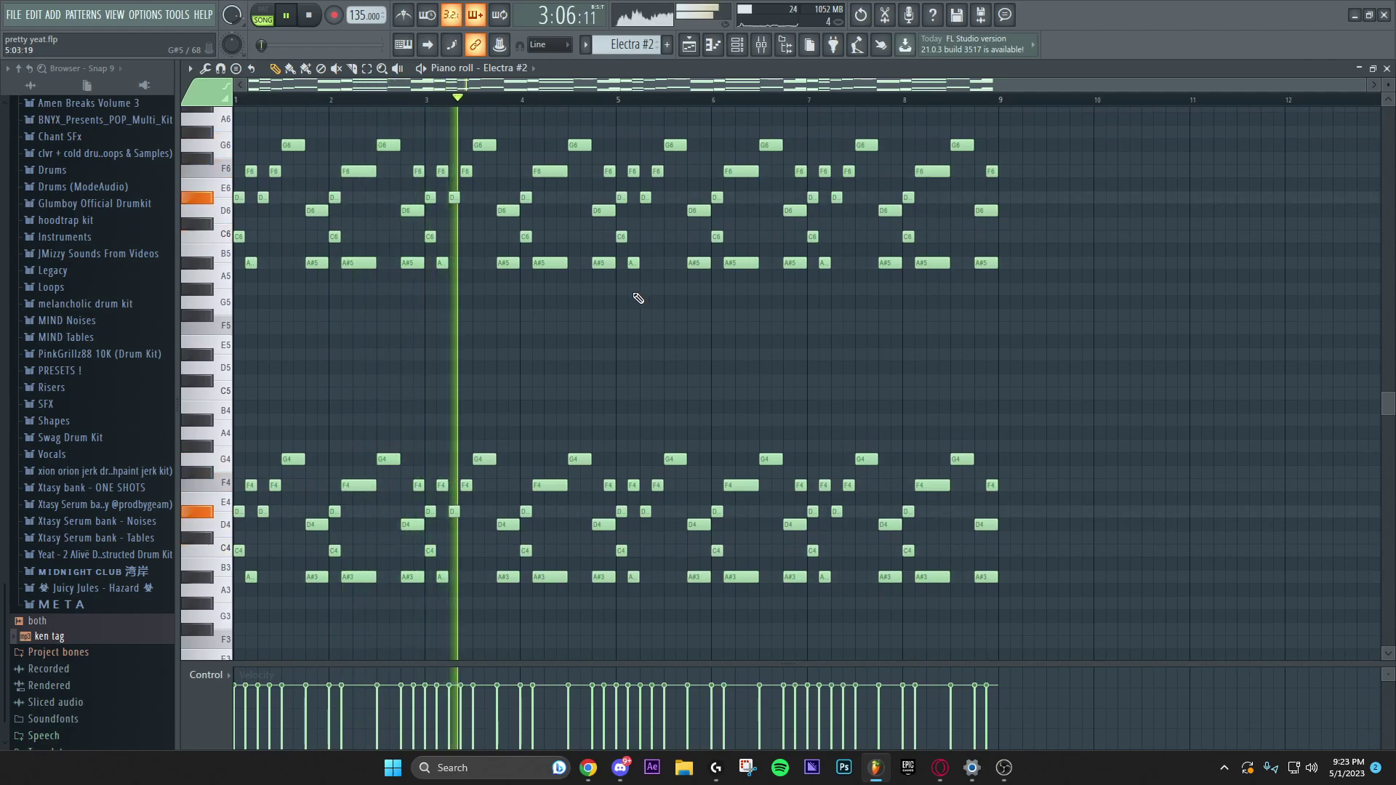
scroll(618, 343, "up", 3)
key("F7")
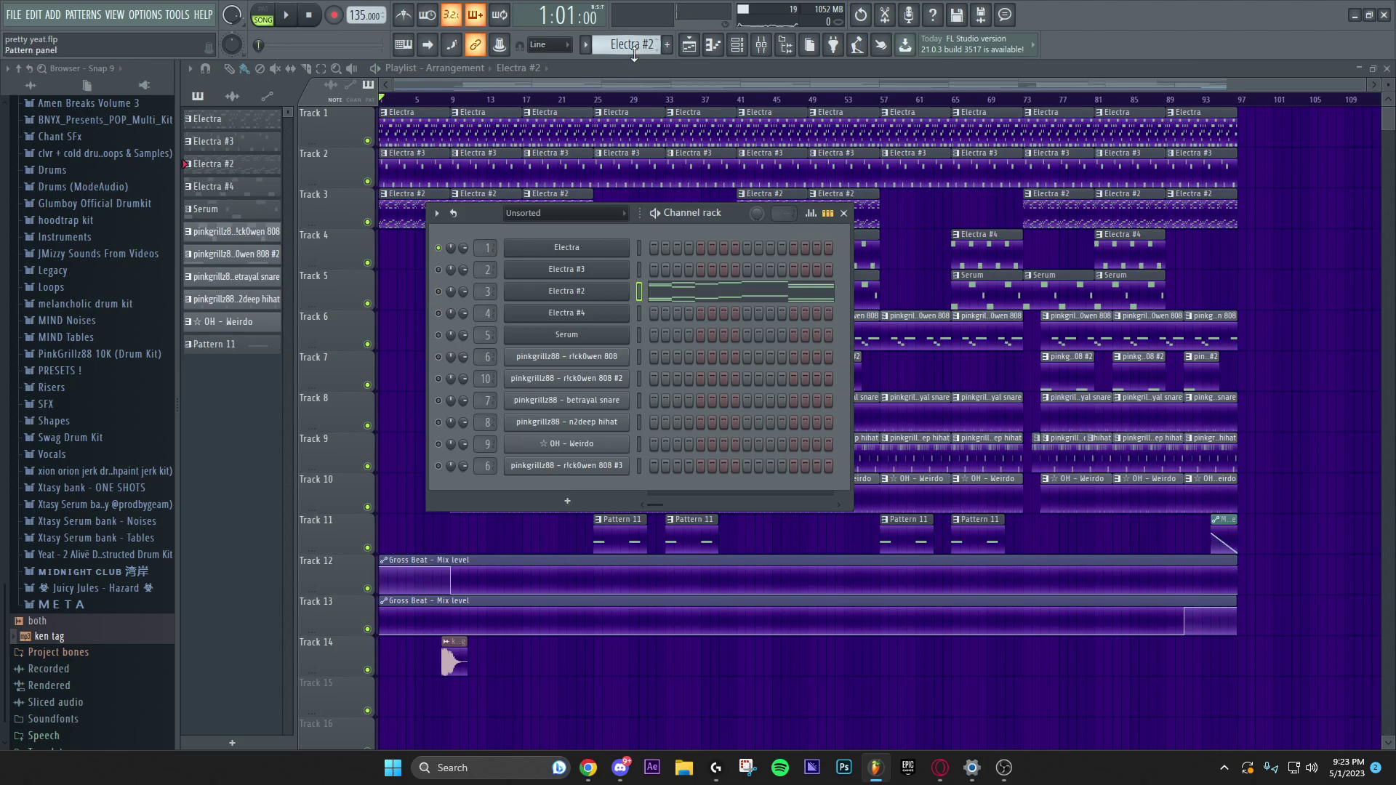
scroll(632, 56, "up", 1)
scroll(632, 55, "up", 1)
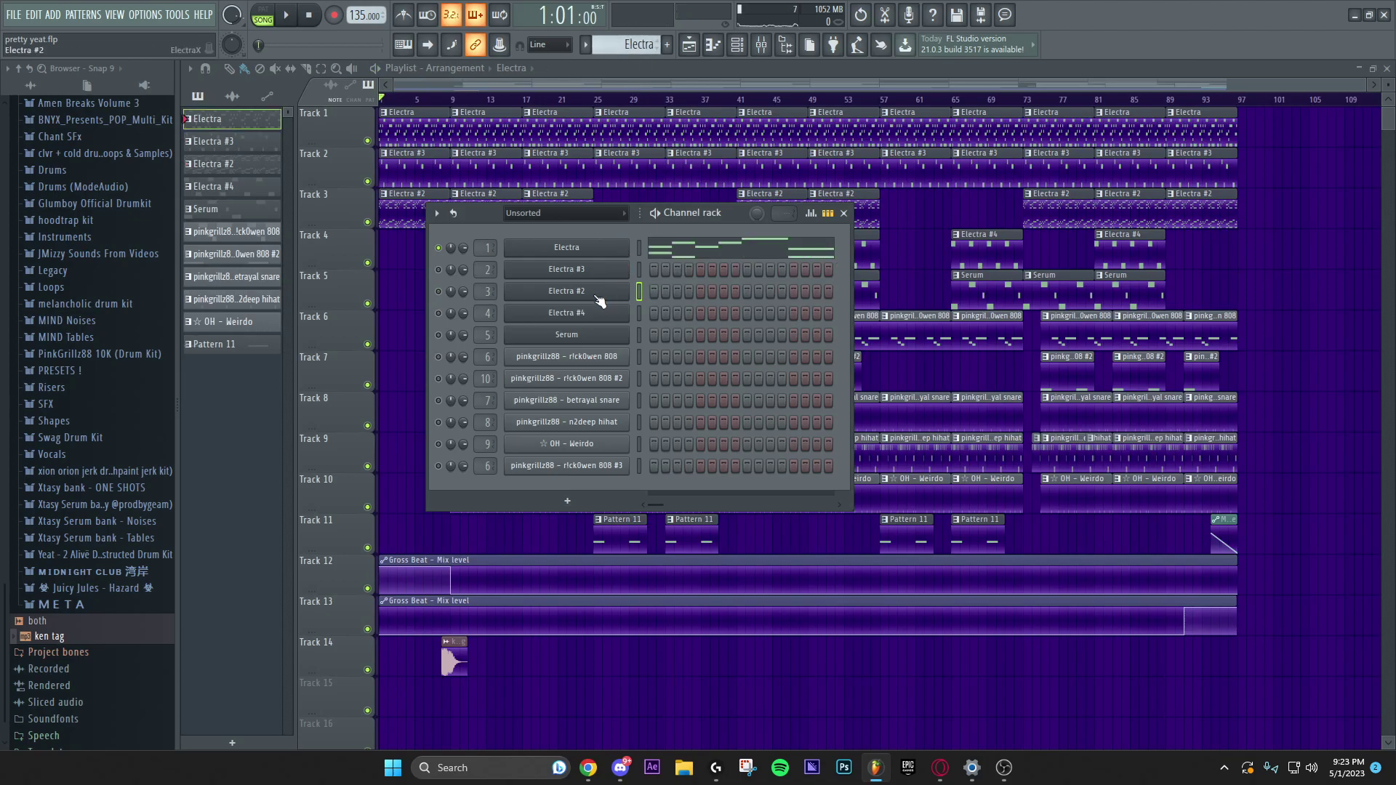
- Glance at the Electra #3 notes, then replay Electra #2 in the Piano roll
right_click(638, 245)
left_click(698, 248)
key("F7")
scroll(632, 45, "down", 1)
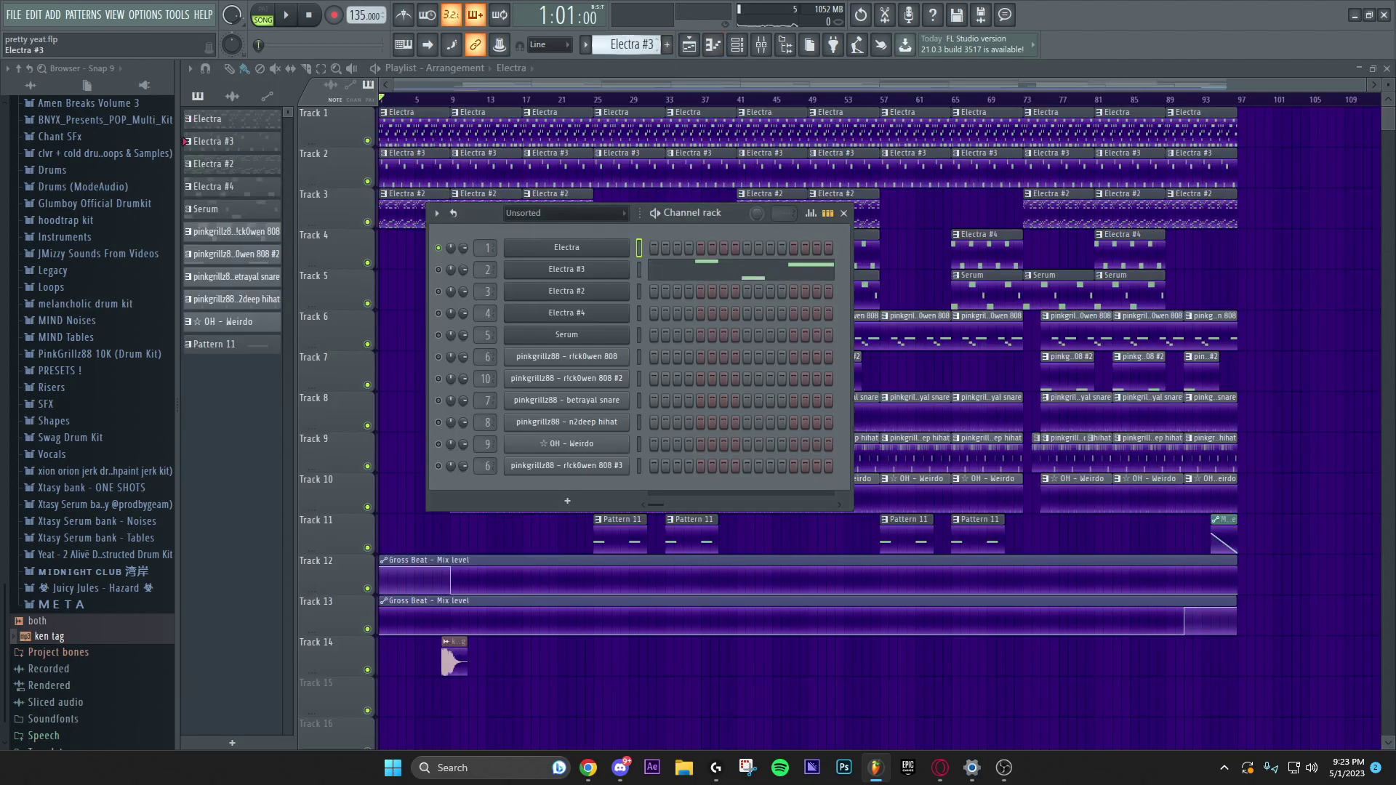
scroll(630, 44, "down", 1)
right_click(598, 285)
left_click(631, 286)
key("space")
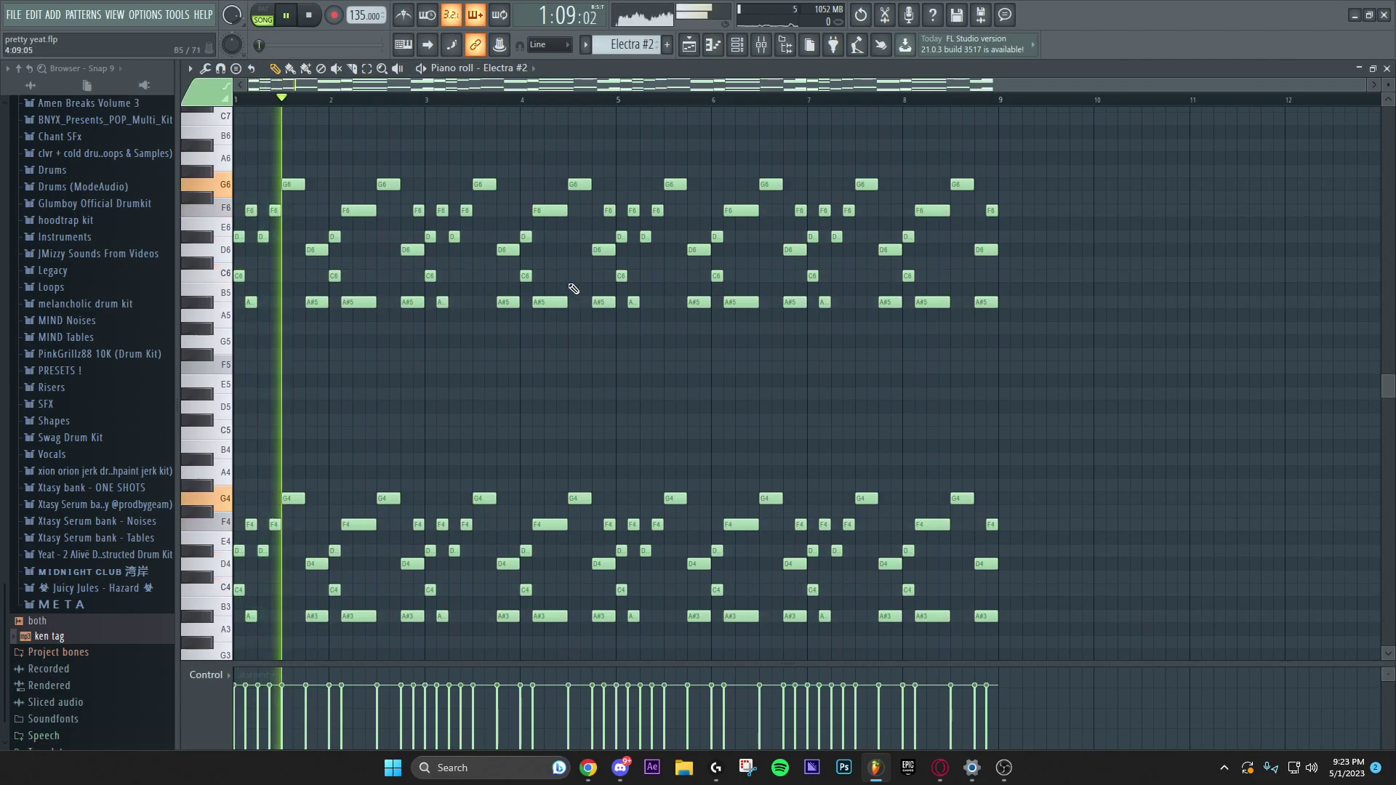
scroll(535, 289, "down", 1)
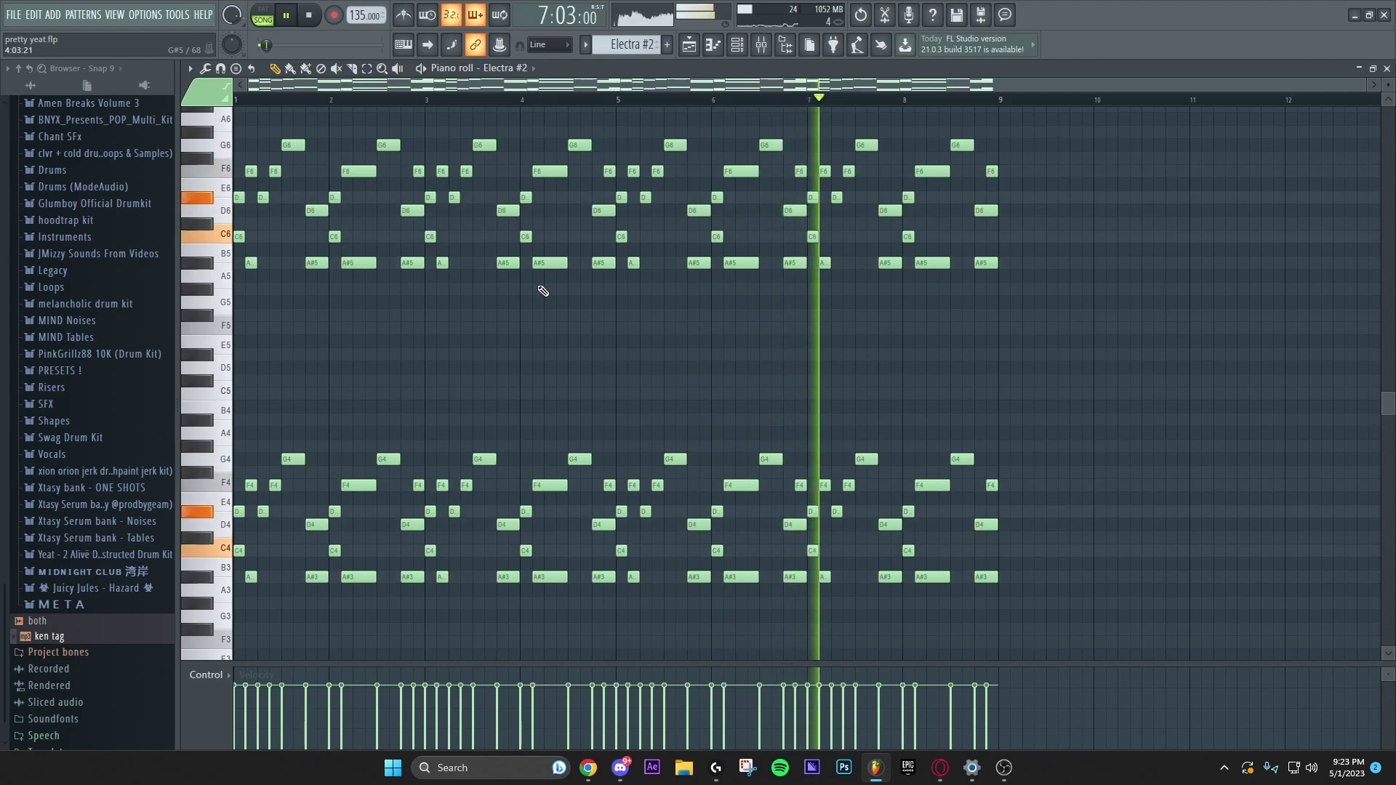
scroll(543, 309, "up", 2)
scroll(544, 309, "down", 3)
- Check a mixer track's EQ from the Playlist, then start song playback
key("F5")
left_click(761, 46)
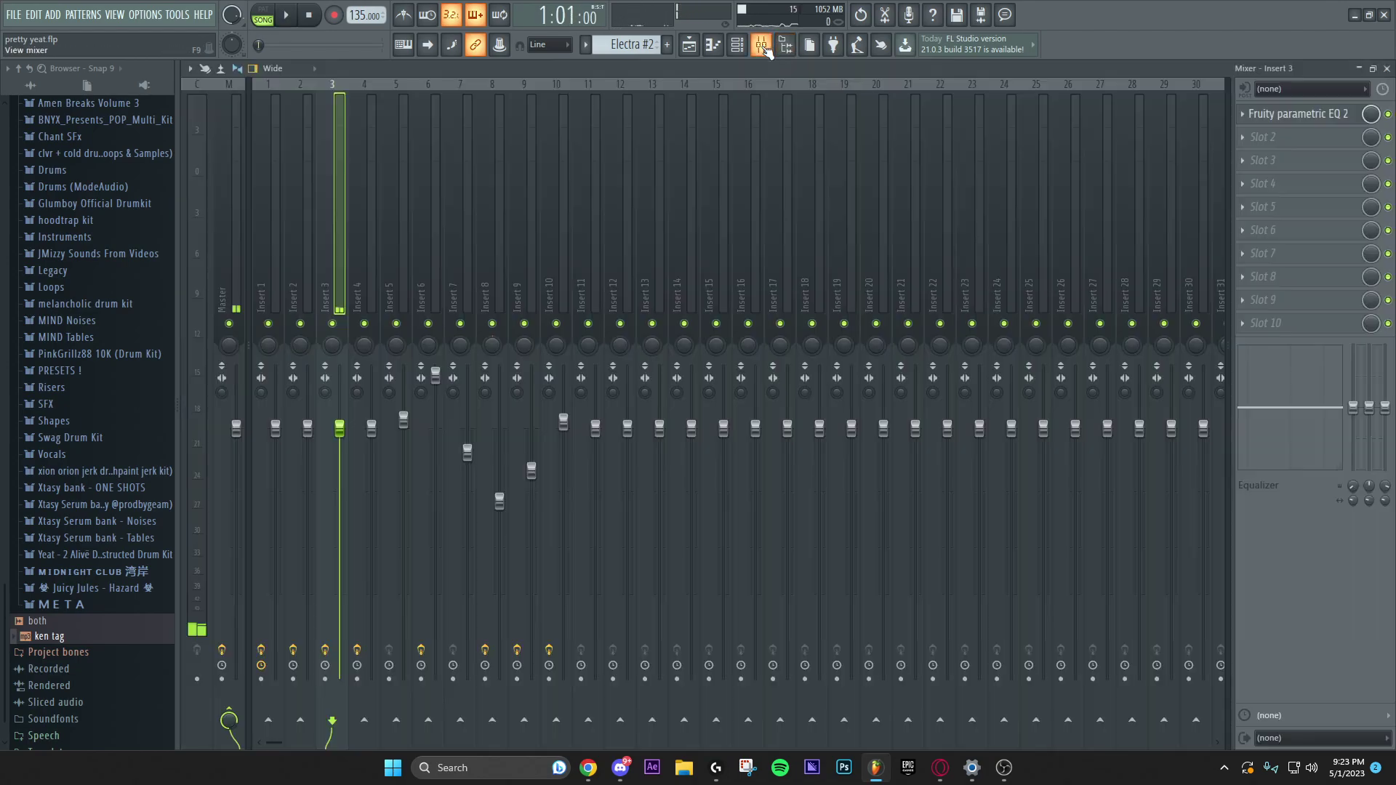
left_click(1303, 114)
key("Escape")
key("space")
key("F9")
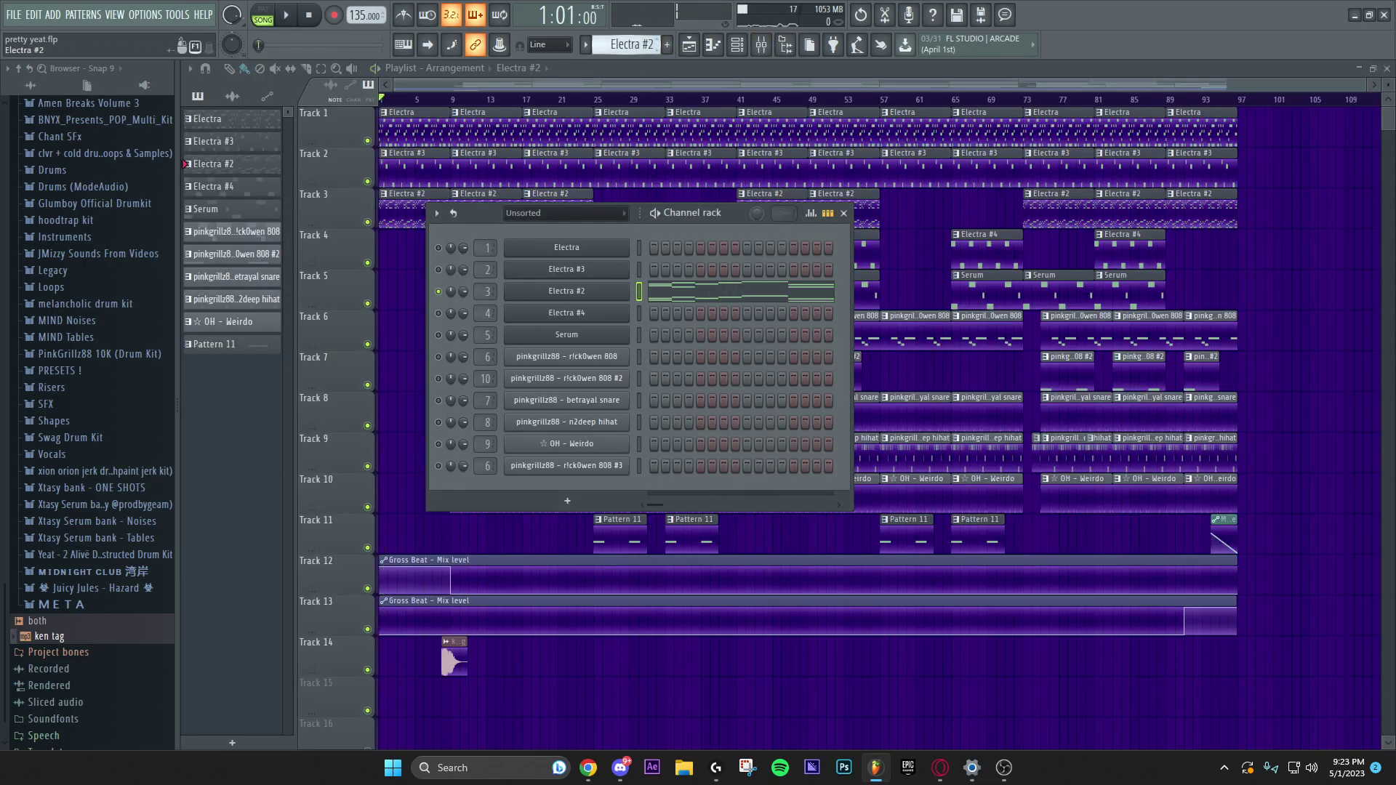
scroll(632, 43, "down", 1)
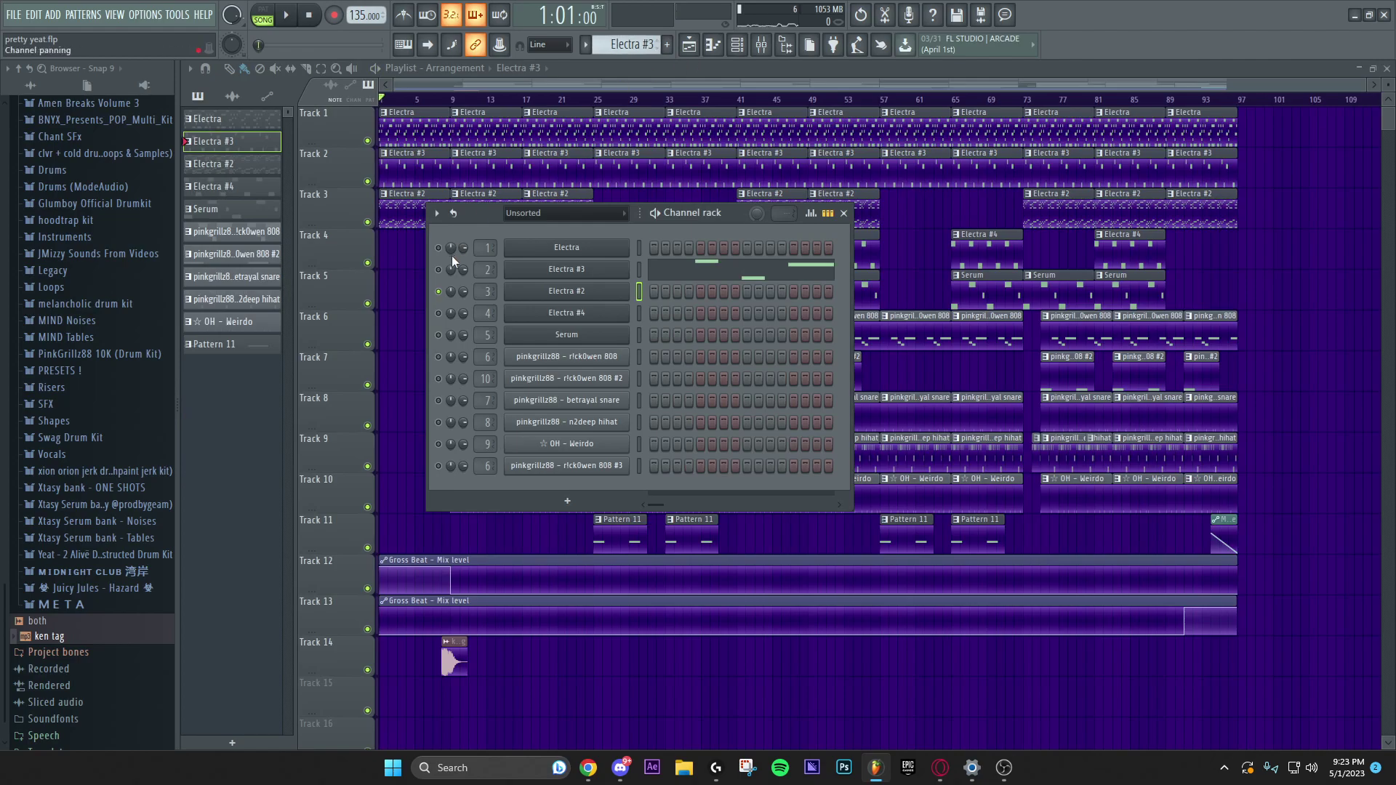
- Inspect the Fruity Parametric EQ 2 on Inserts 2, 3 and 1
key("F9")
left_click(309, 275)
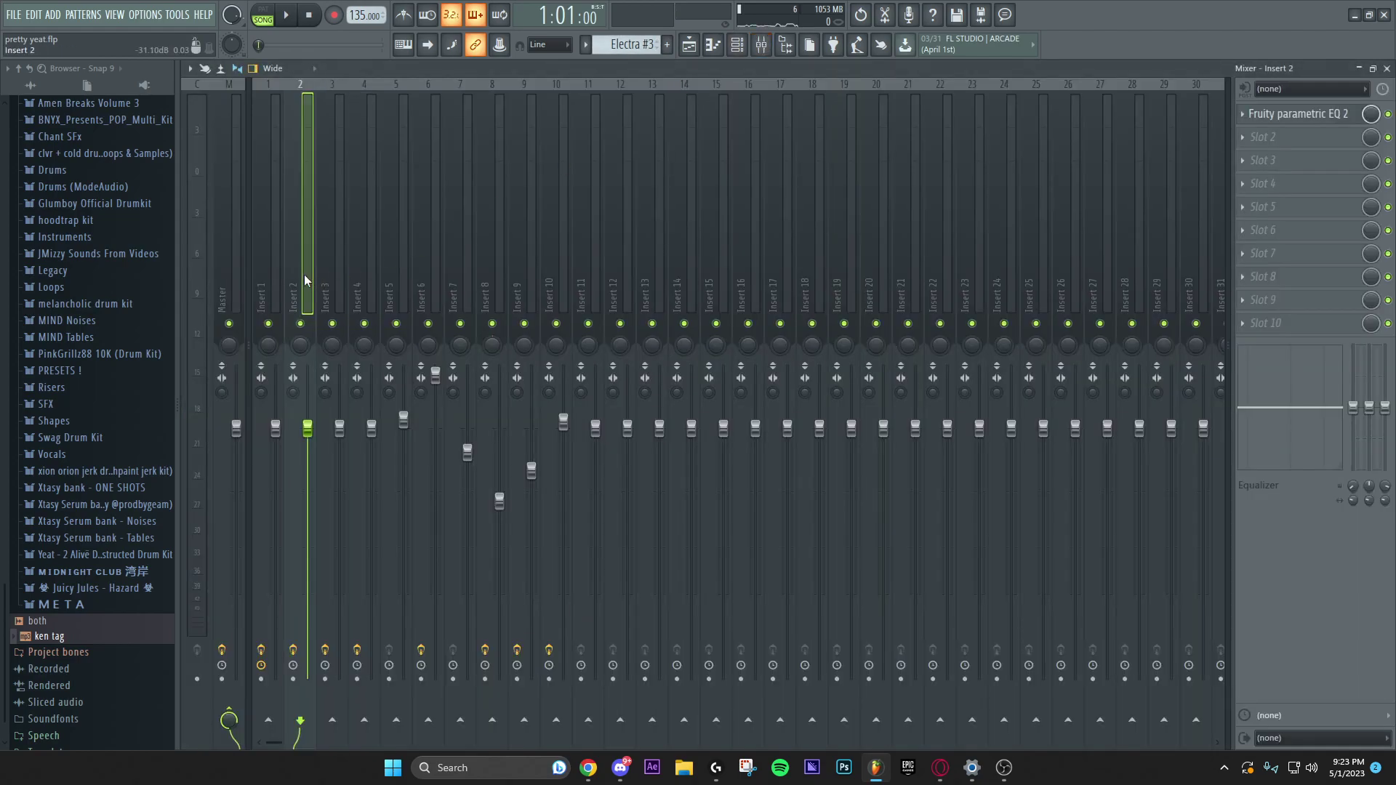
left_click(1301, 118)
left_click(333, 252)
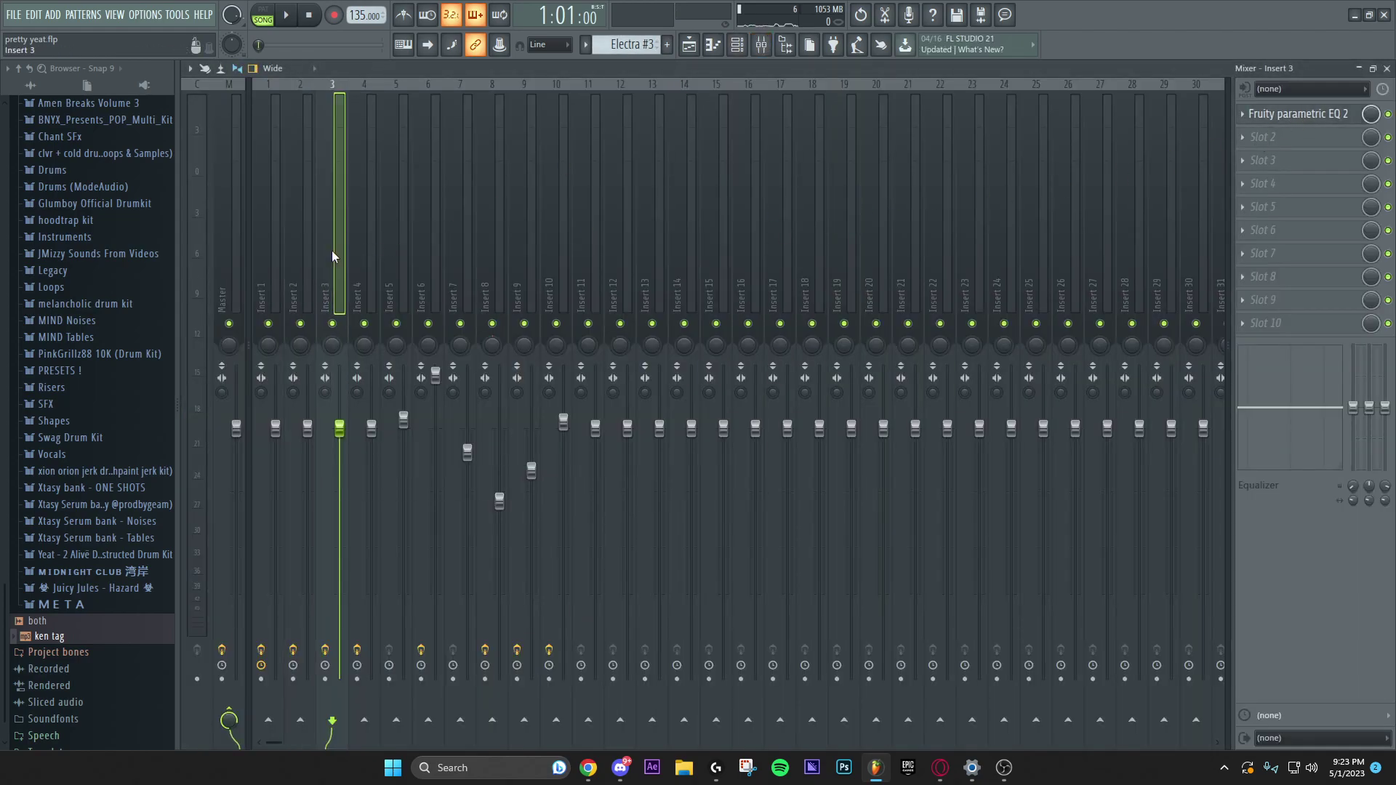
left_click(1313, 118)
left_click(1298, 114)
left_click(276, 250)
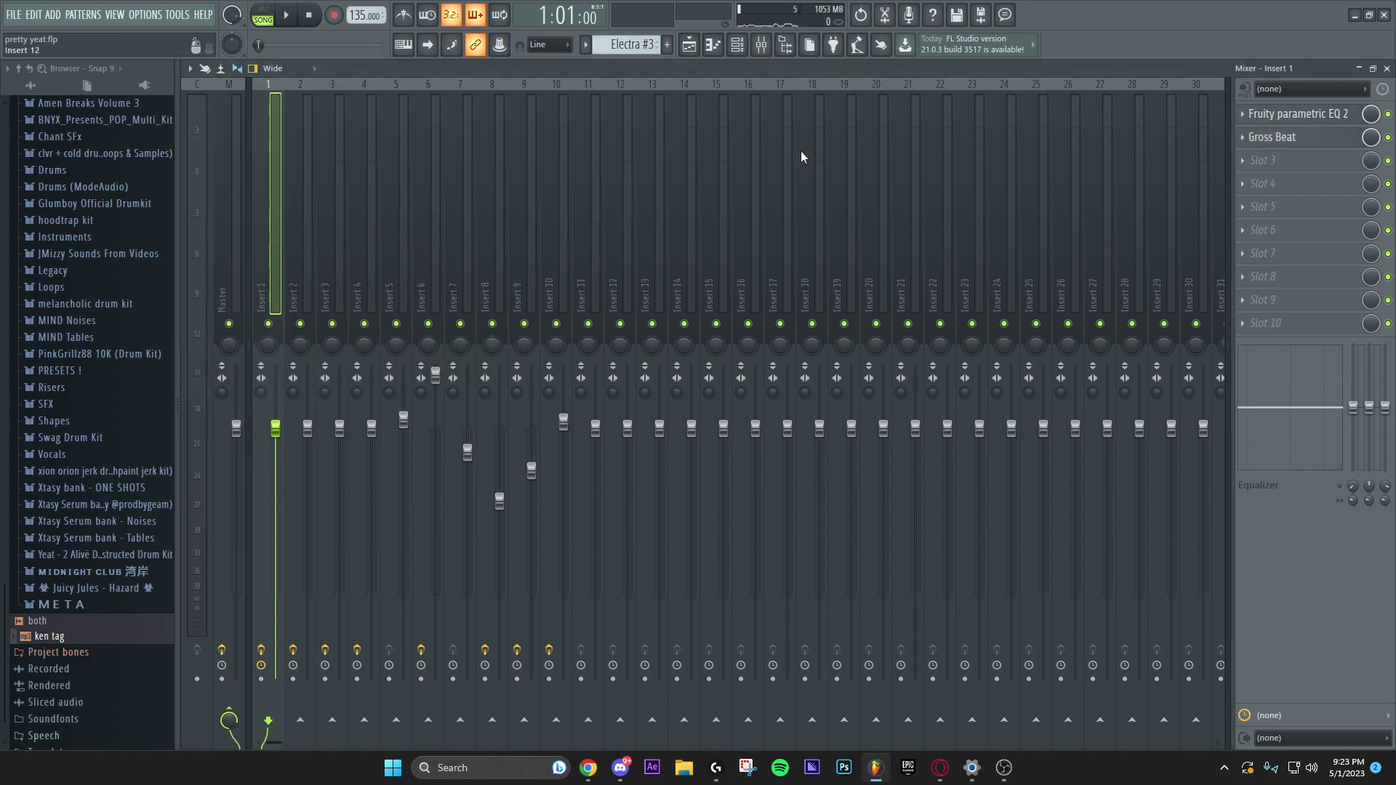
left_click(1329, 116)
- Preview the Electra #4 synth and play its alternating C4 and G#3 notes
key("F9")
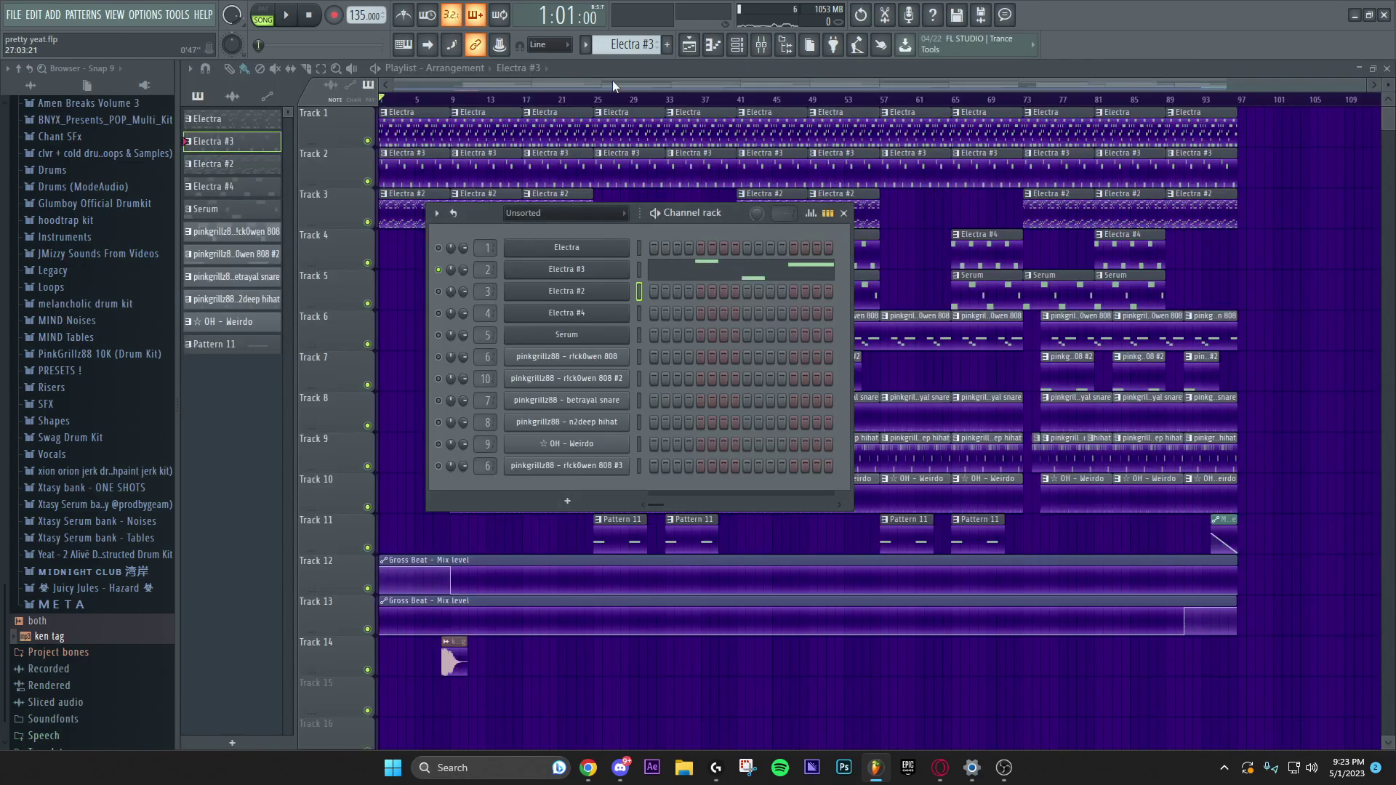
scroll(628, 44, "down", 1)
scroll(626, 43, "down", 1)
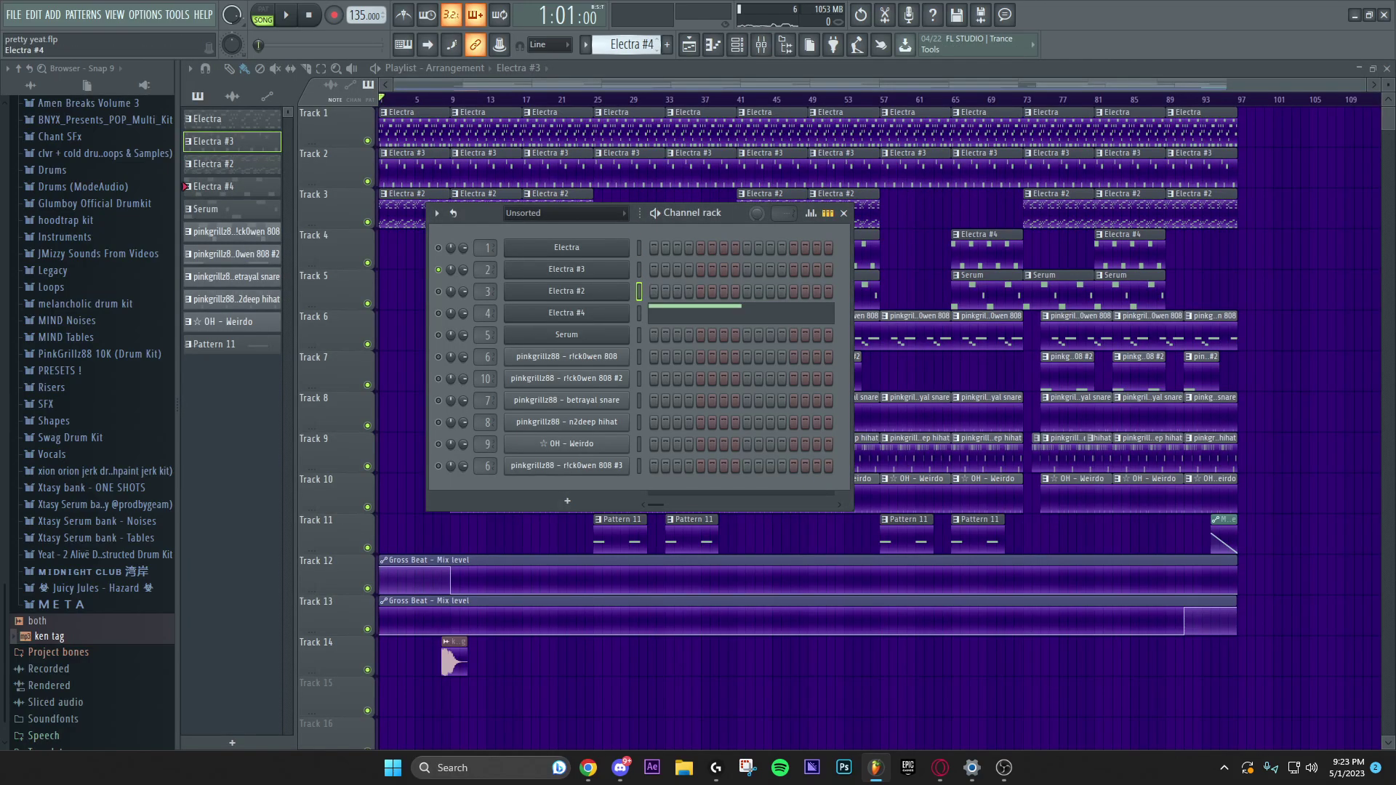
left_click(574, 317)
left_click(574, 316)
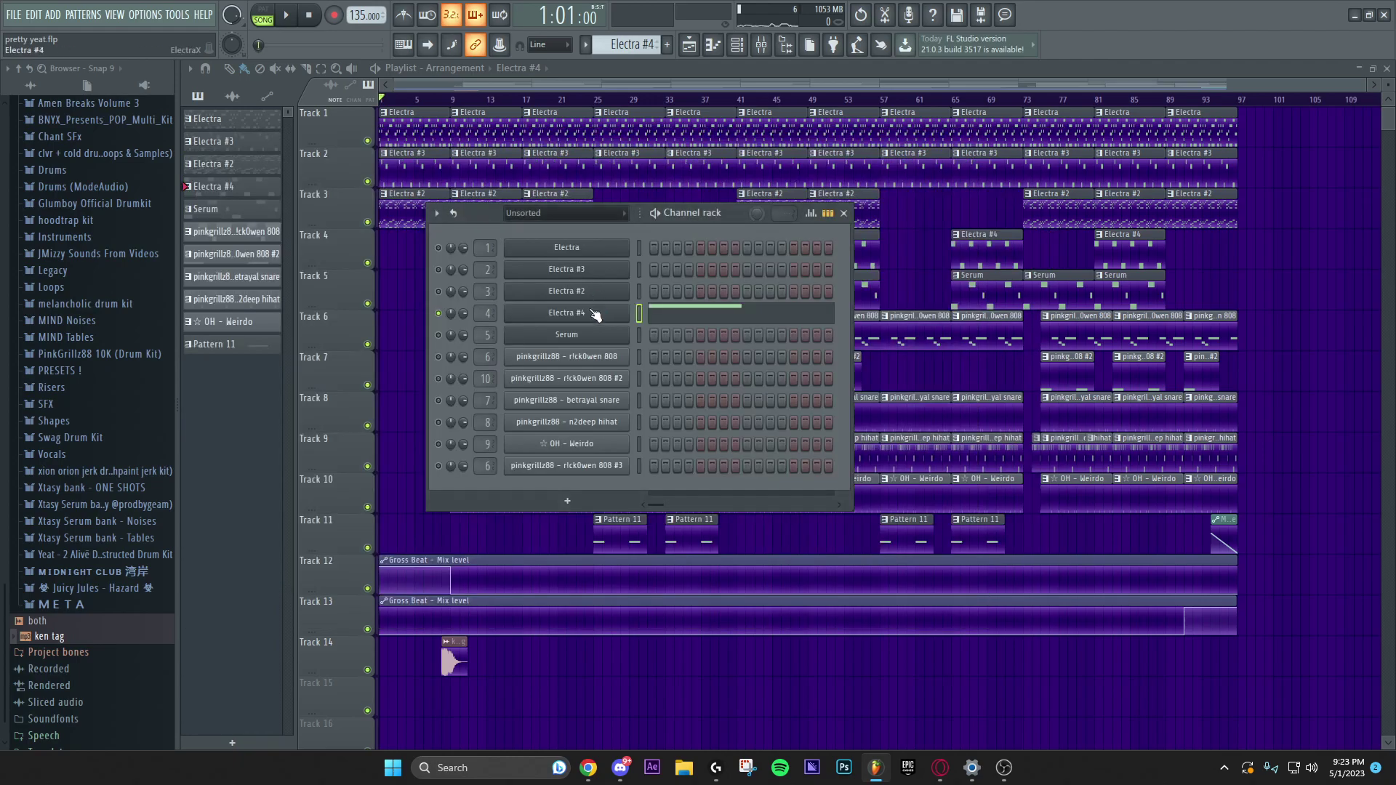
left_click(657, 315)
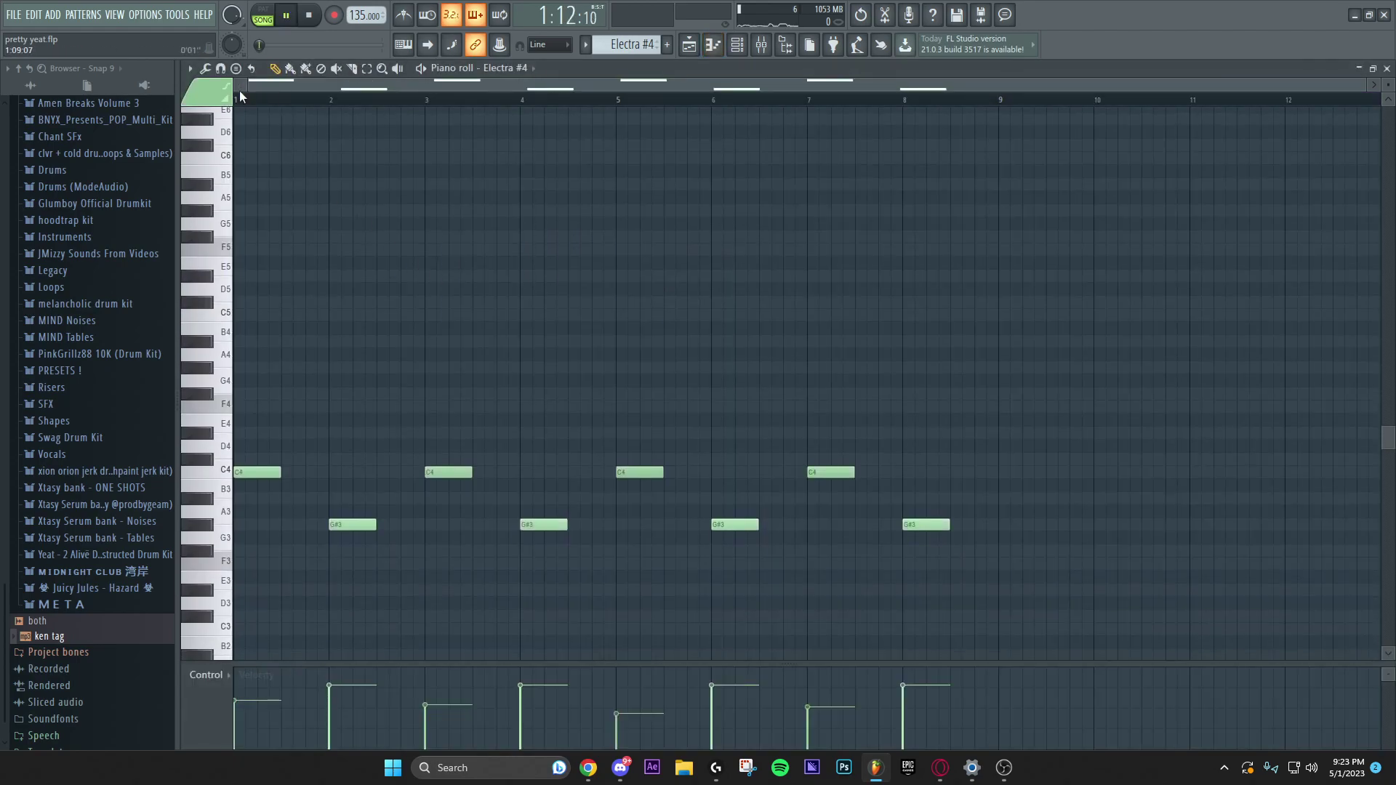
key("l")
scroll(418, 240, "down", 1)
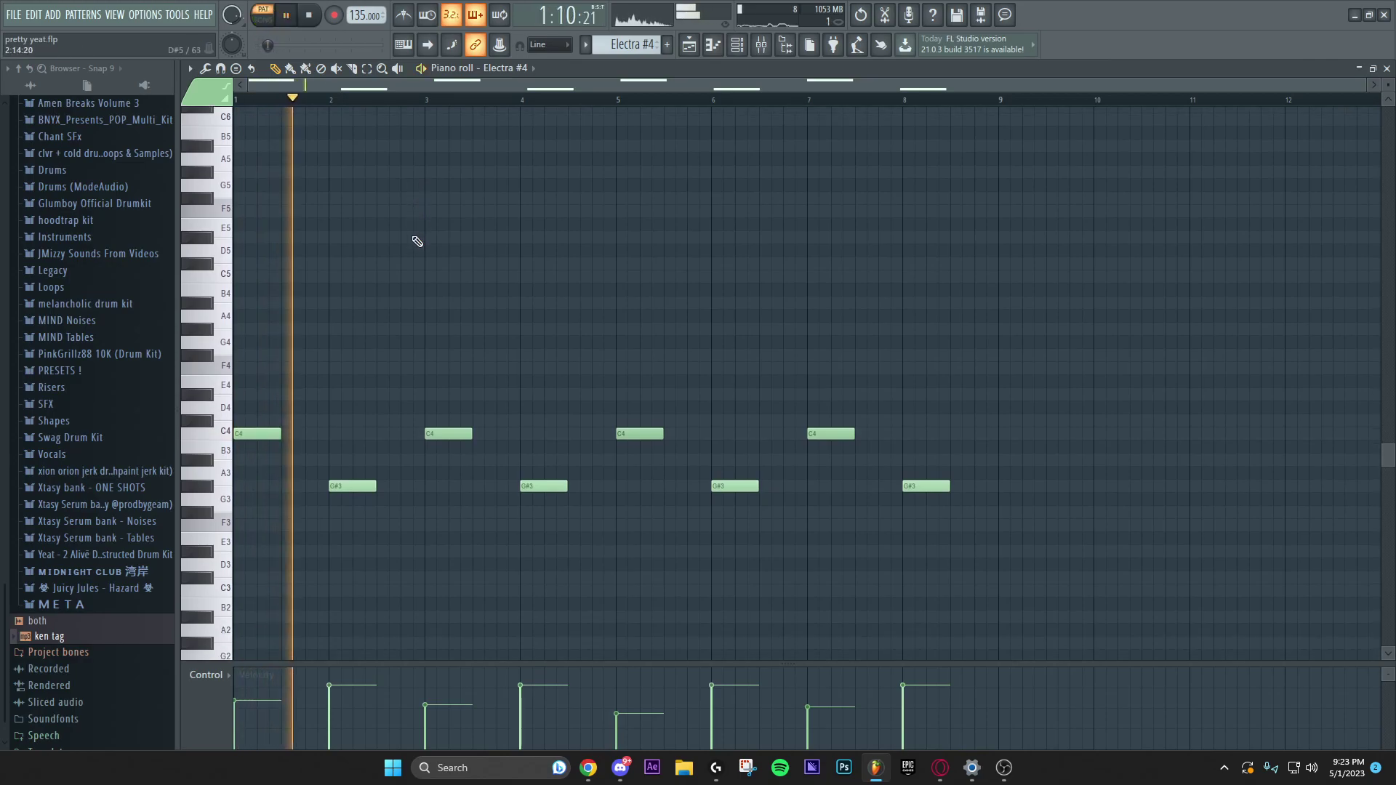
scroll(416, 241, "down", 1)
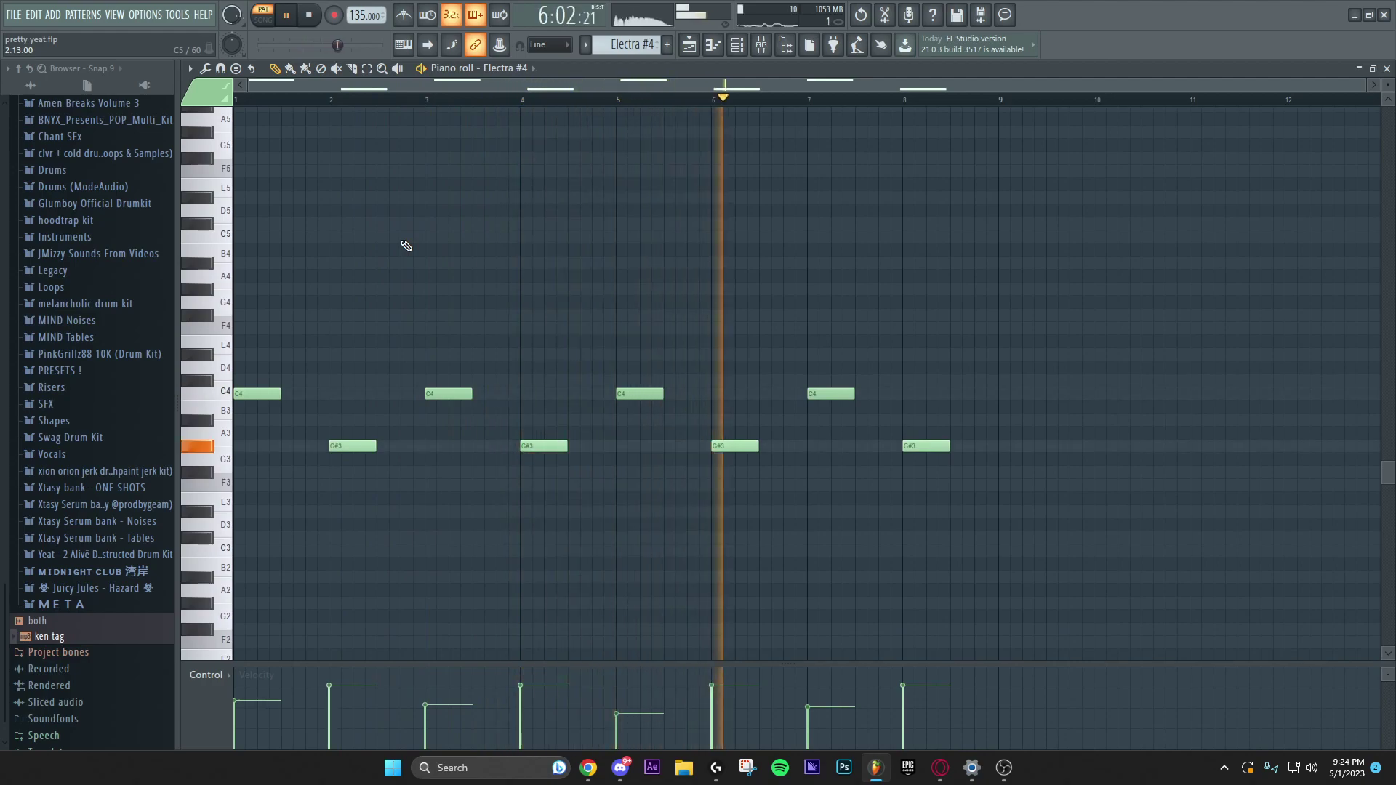
- View the Parametric EQ on Electra #4's mixer track, Insert 4
key("F5")
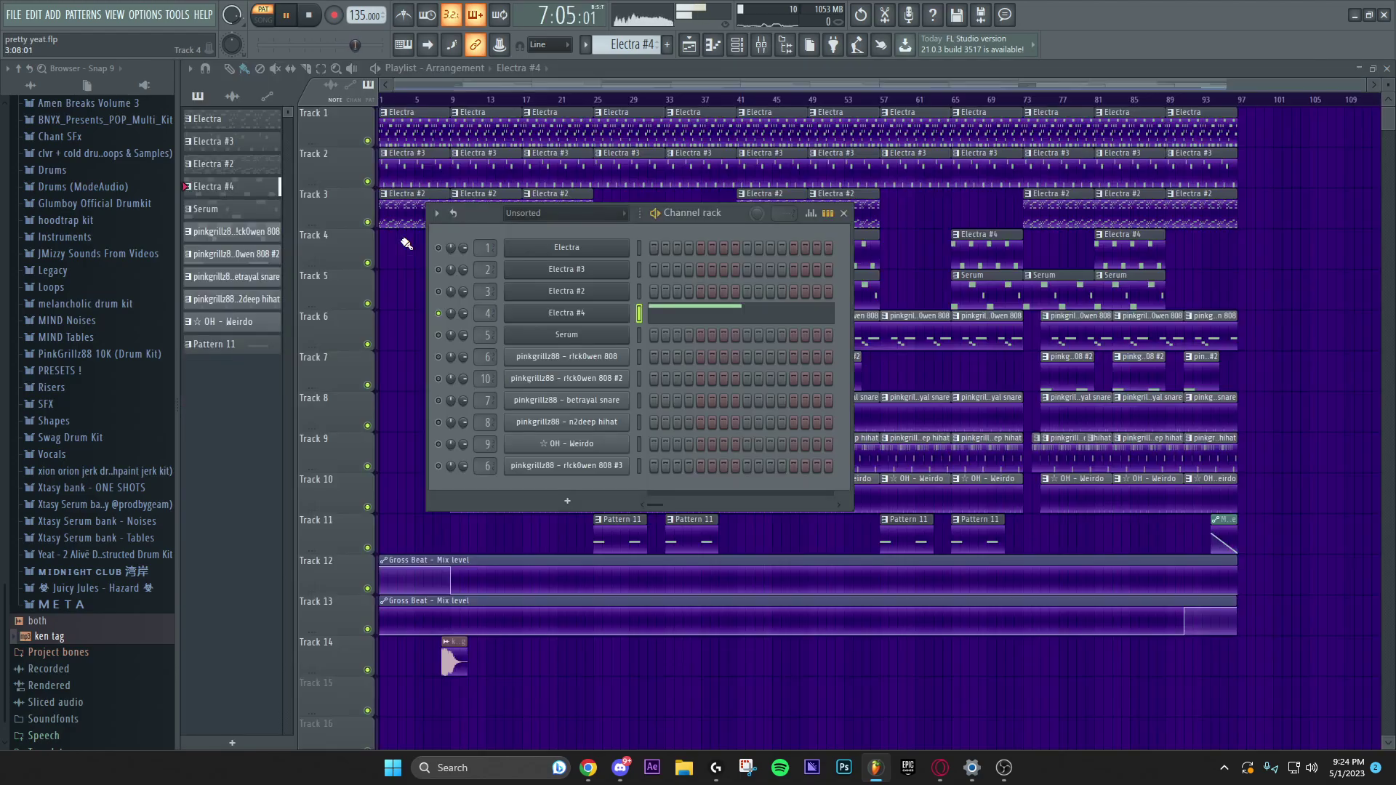
left_click(764, 45)
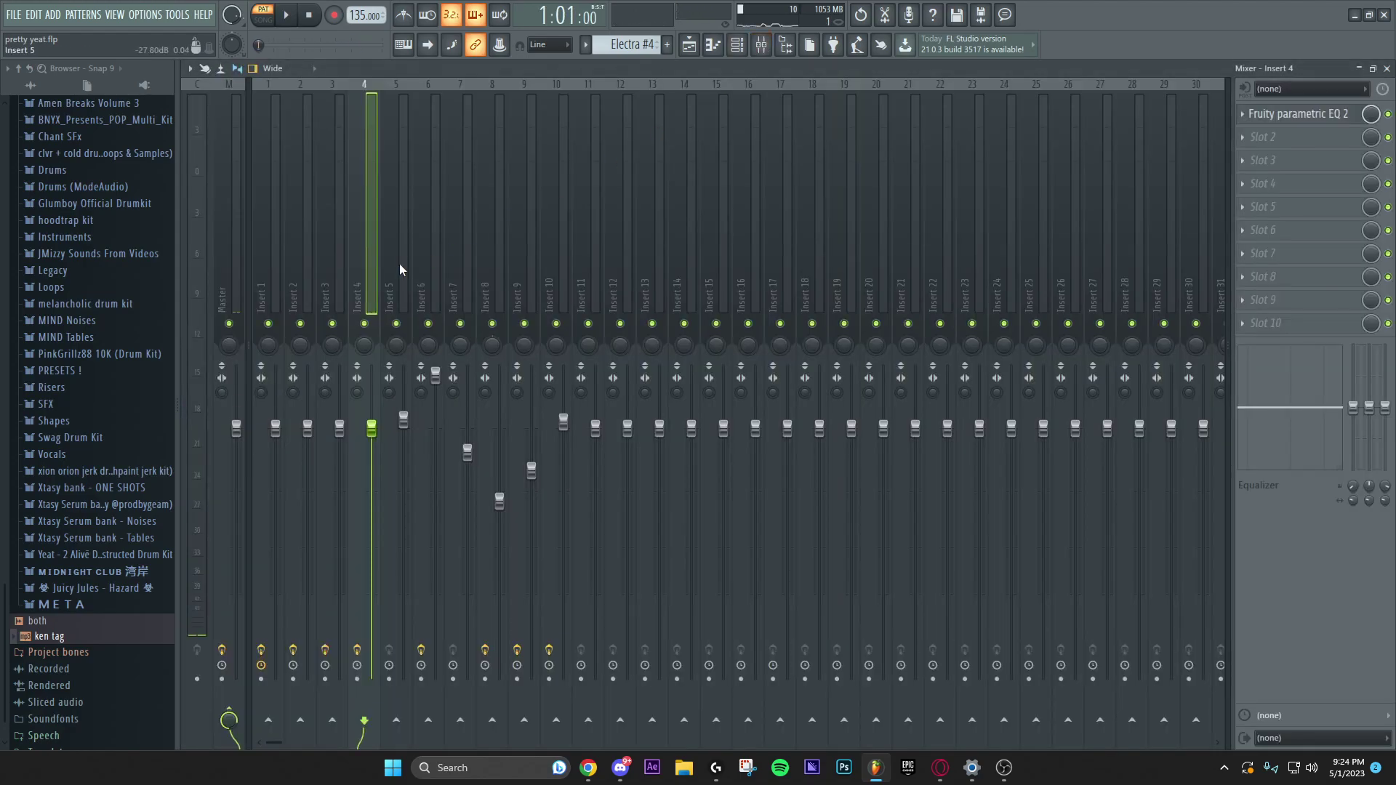
left_click(1317, 121)
key("F5")
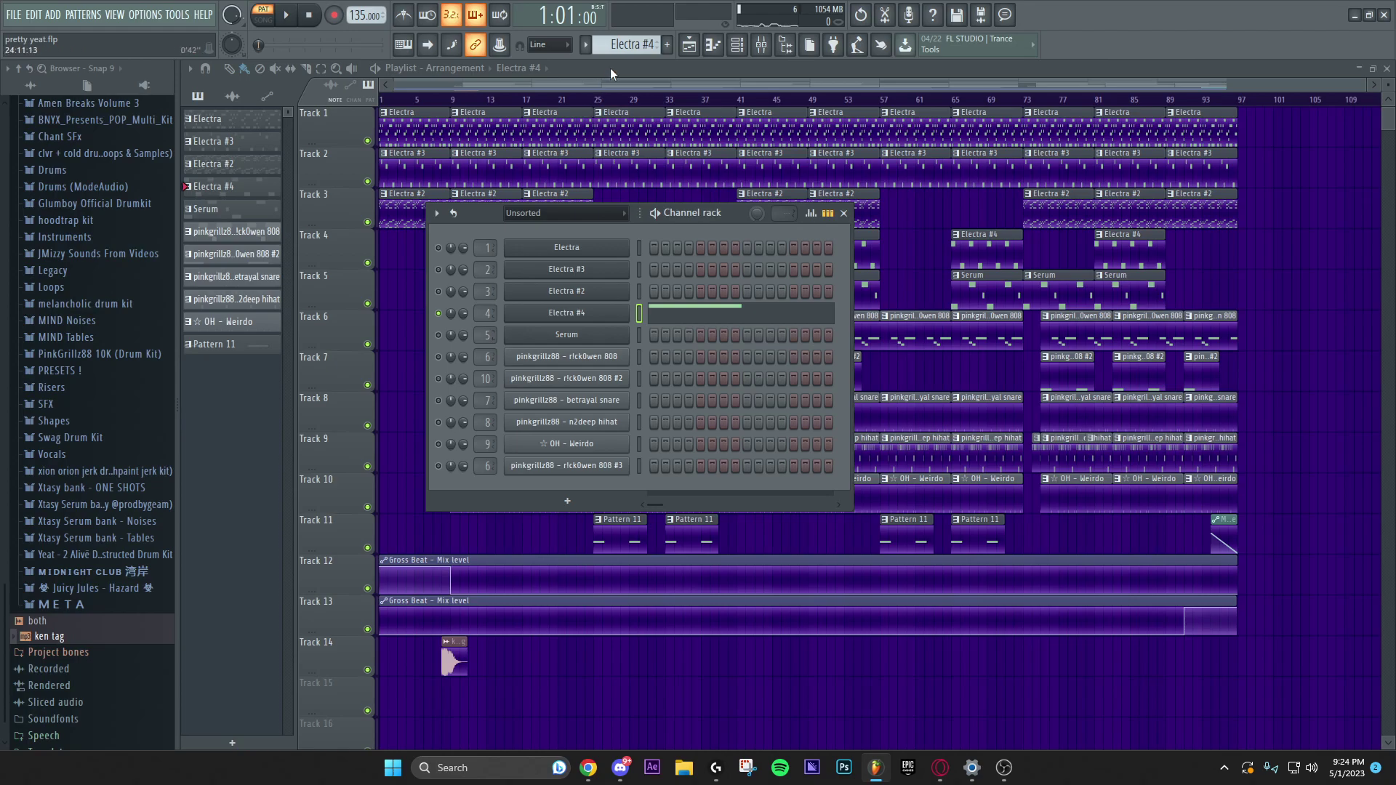
- Make Serum the current pattern and view Insert 6's EQ
left_click(207, 209)
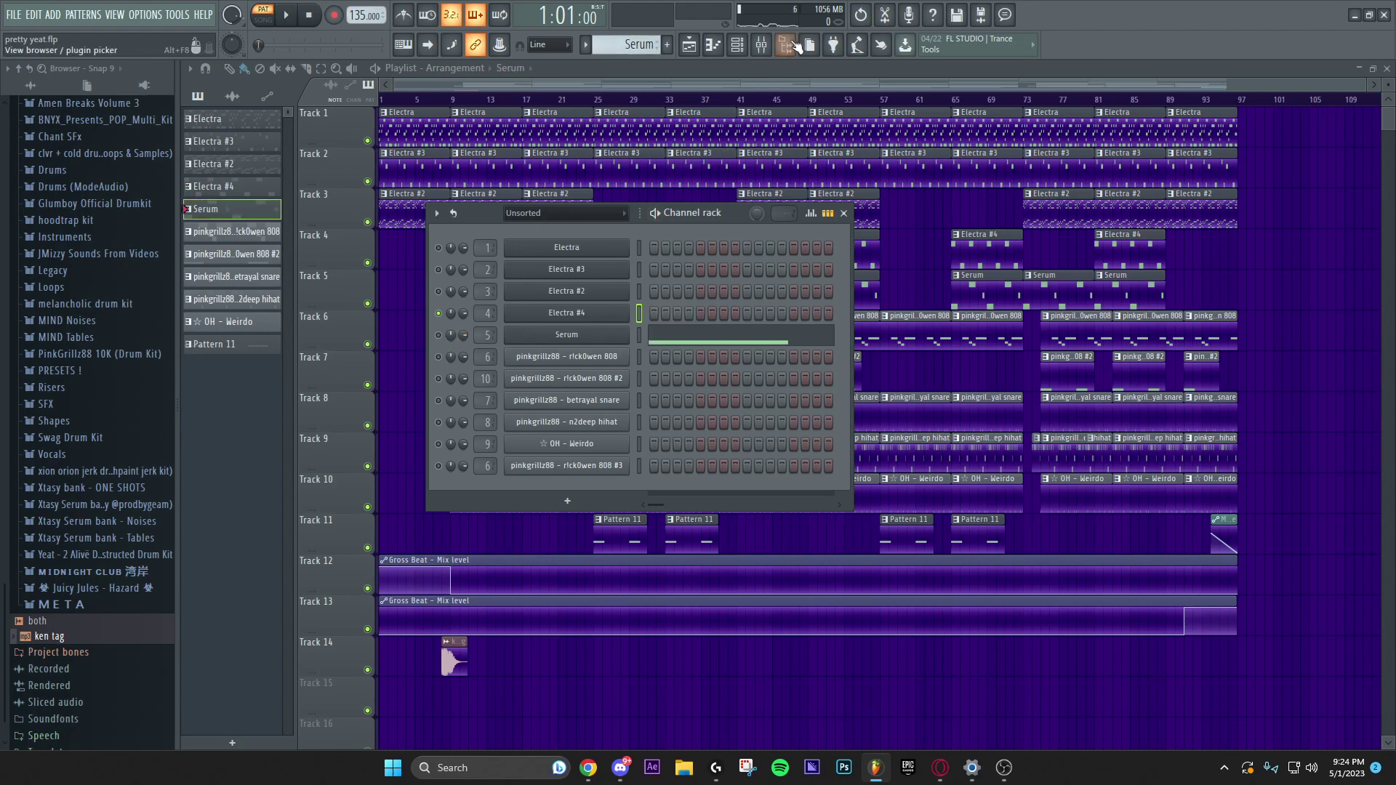
left_click(760, 45)
left_click(426, 285)
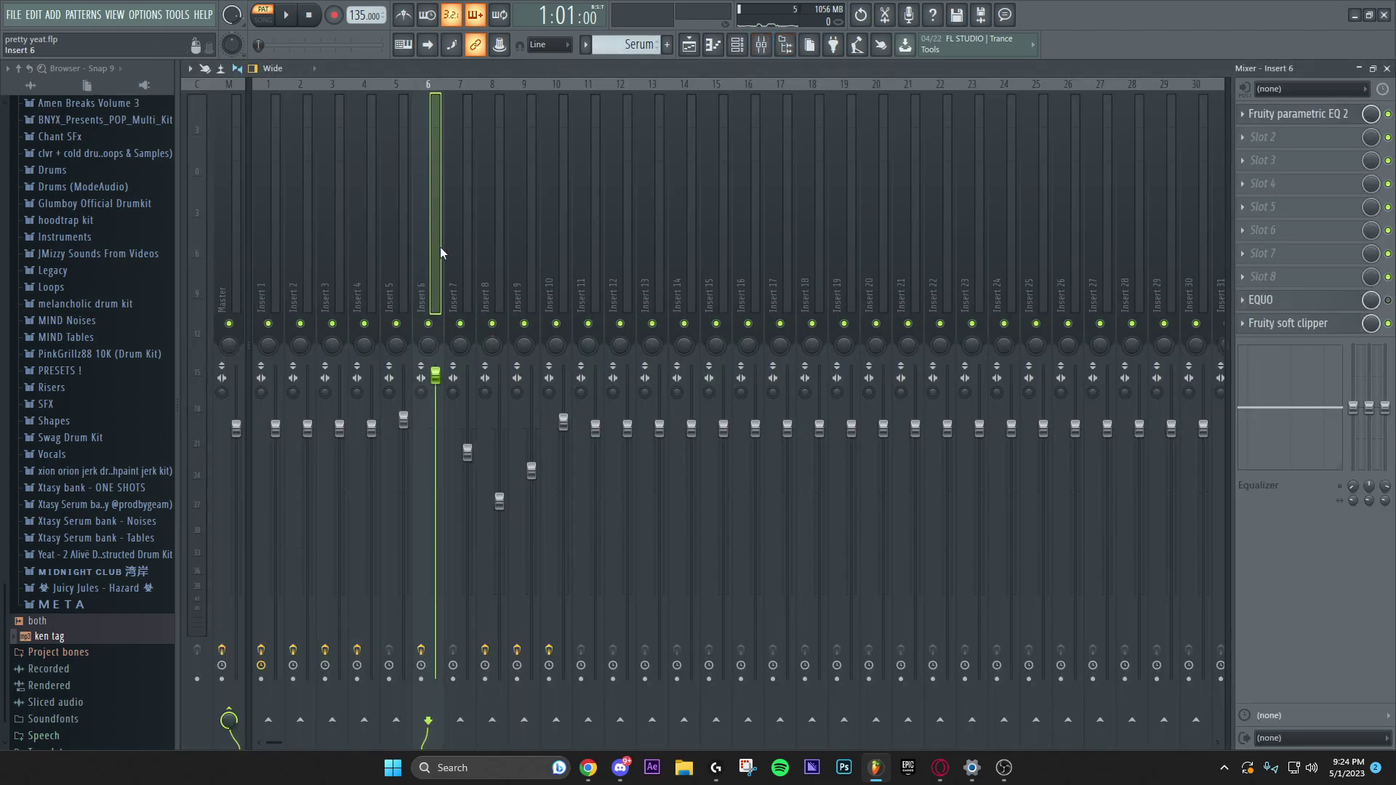
key("Left")
key("Right")
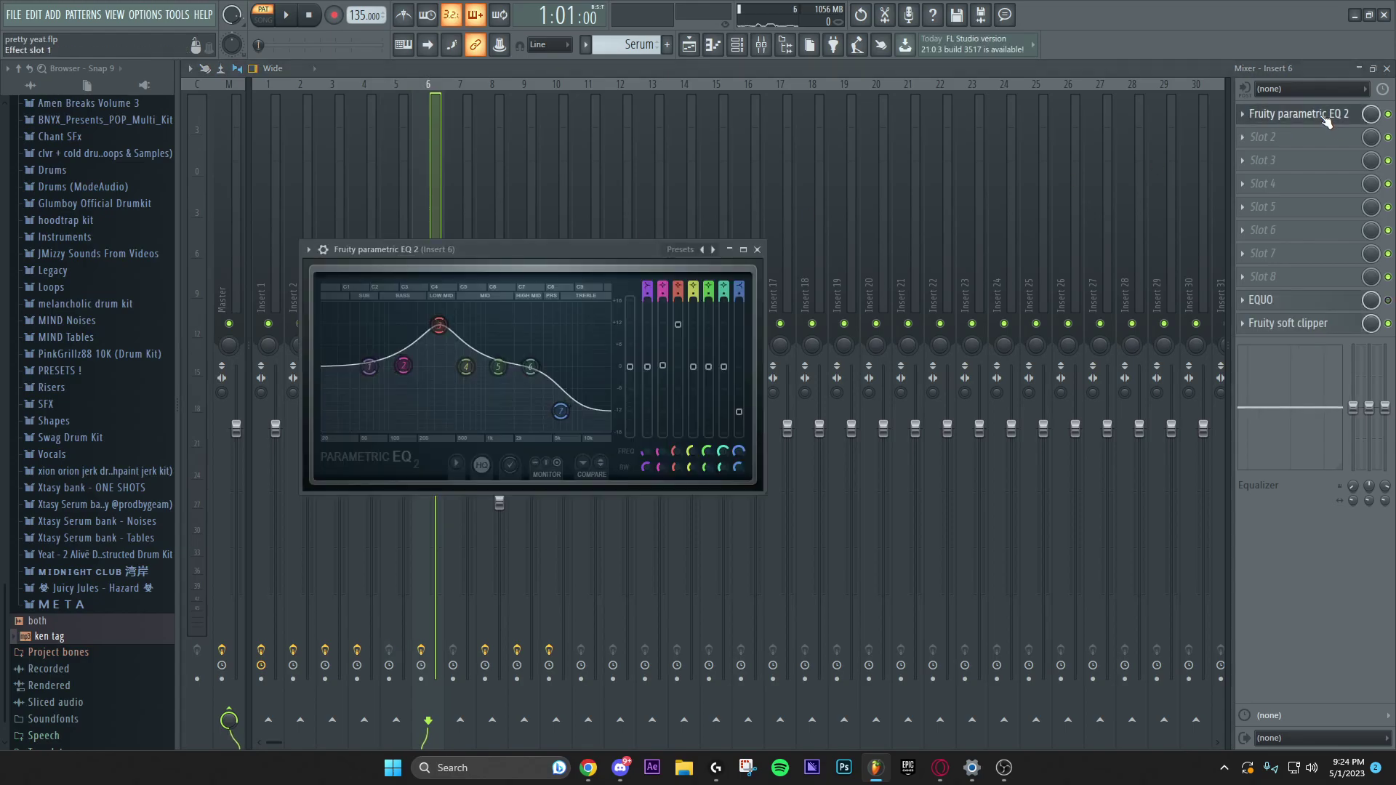
key("F9")
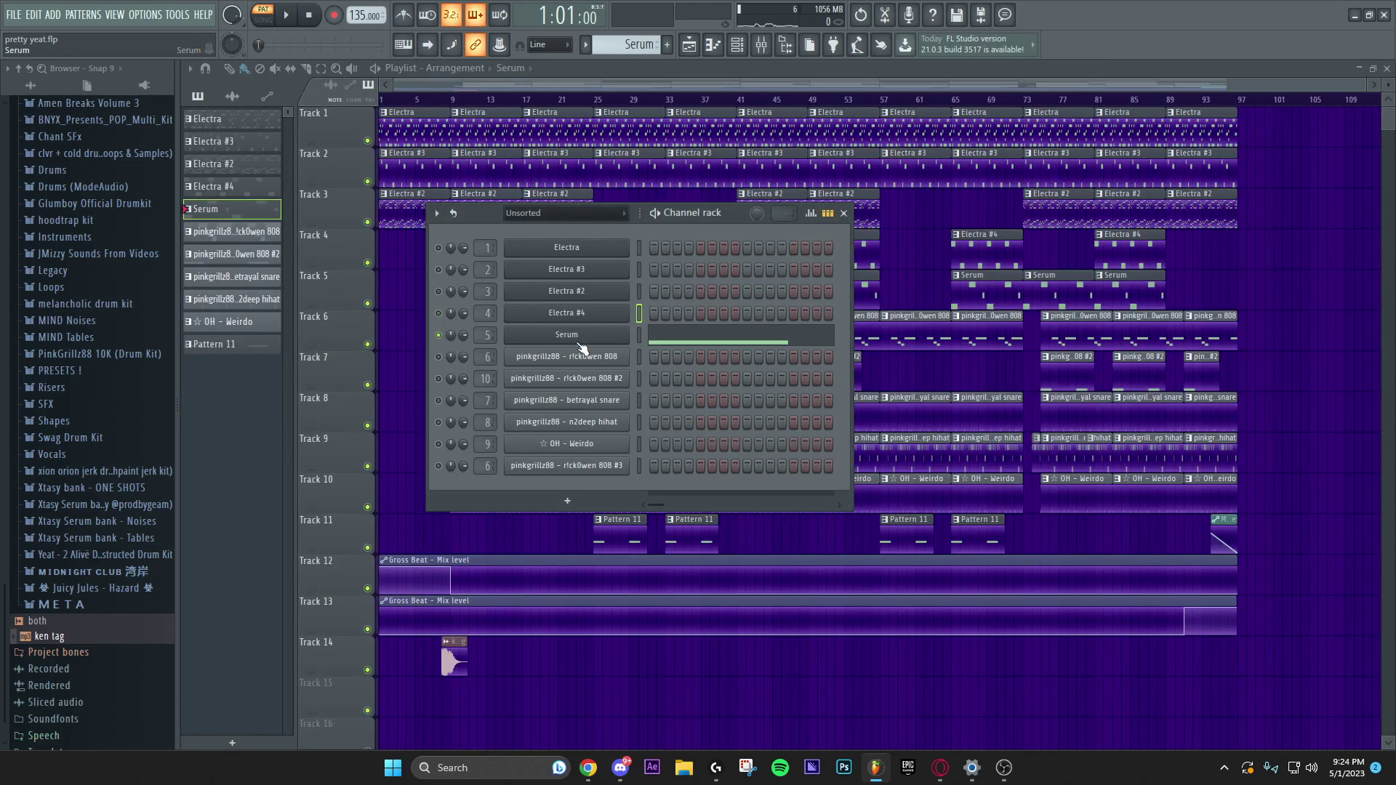
left_click(574, 339)
key("Escape")
right_click(597, 338)
left_click(672, 333)
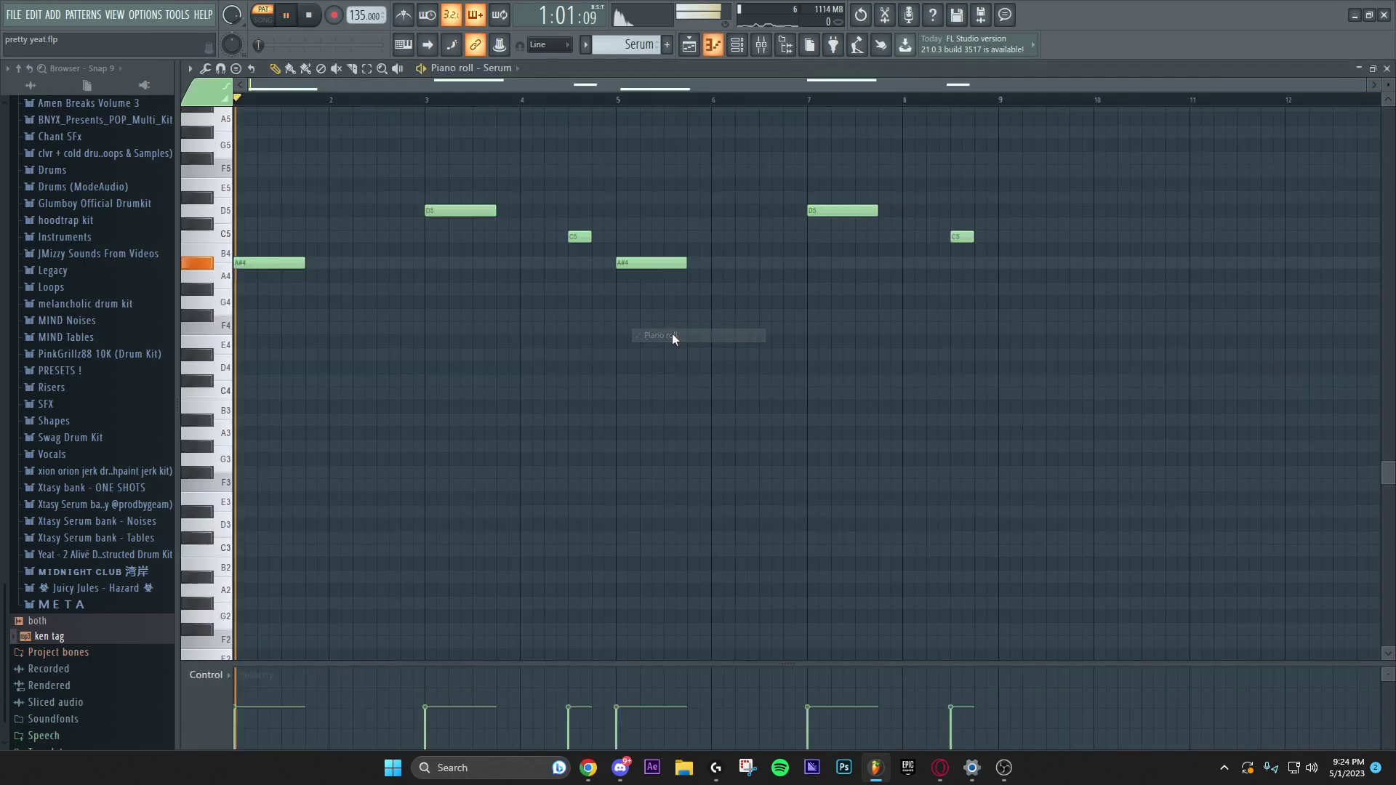
key("space")
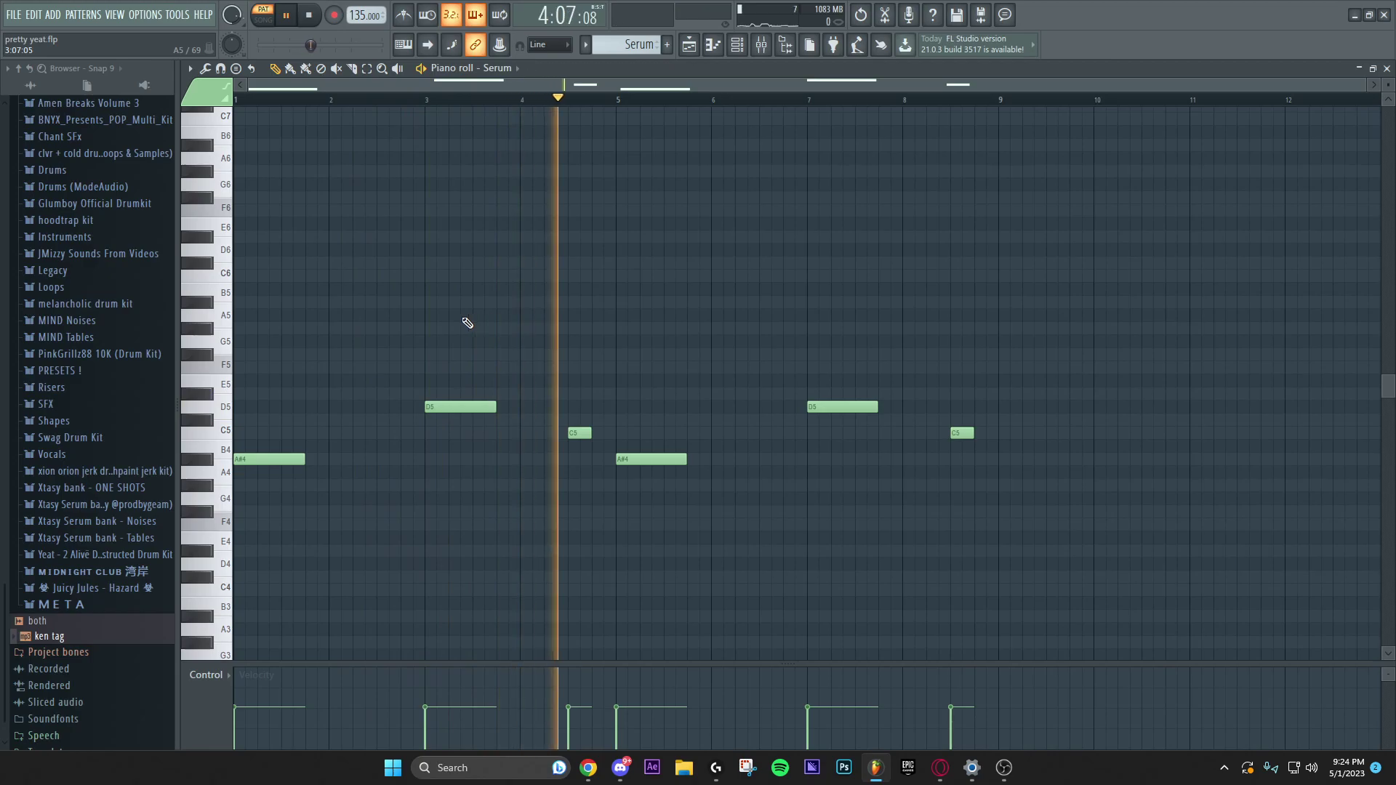
key("F7")
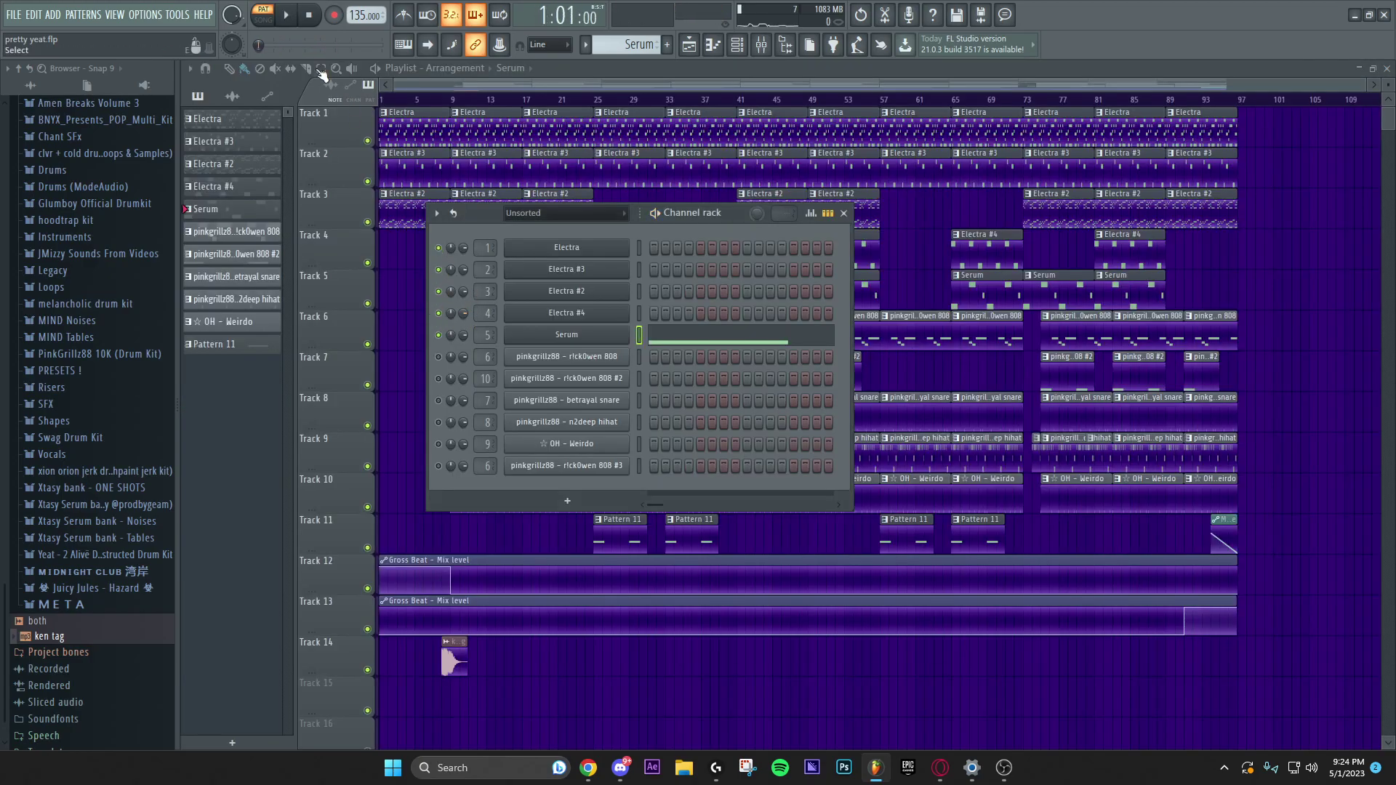
left_click(844, 212)
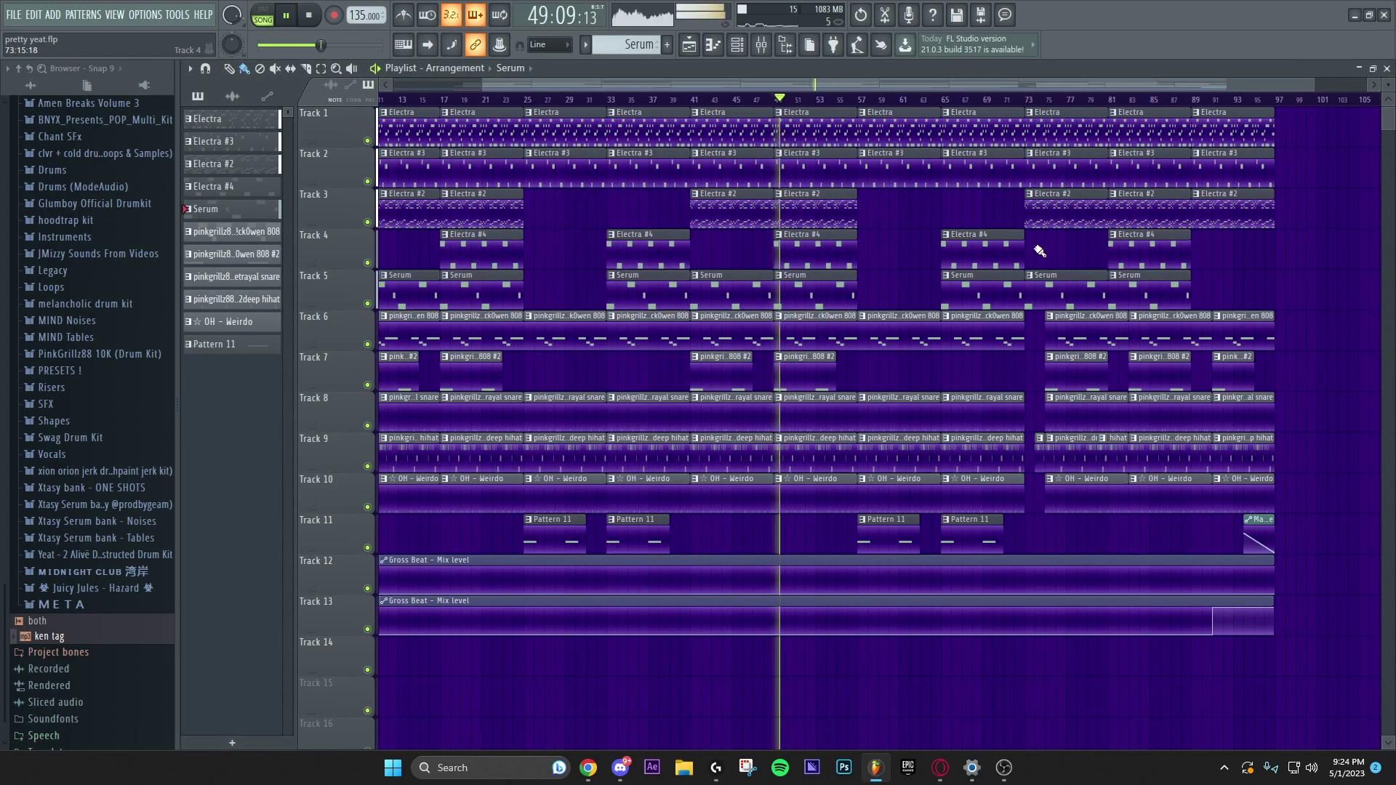
scroll(1029, 249, "up", 3, "ctrl")
scroll(654, 302, "up", 3, "ctrl")
scroll(709, 345, "up", 2, "ctrl")
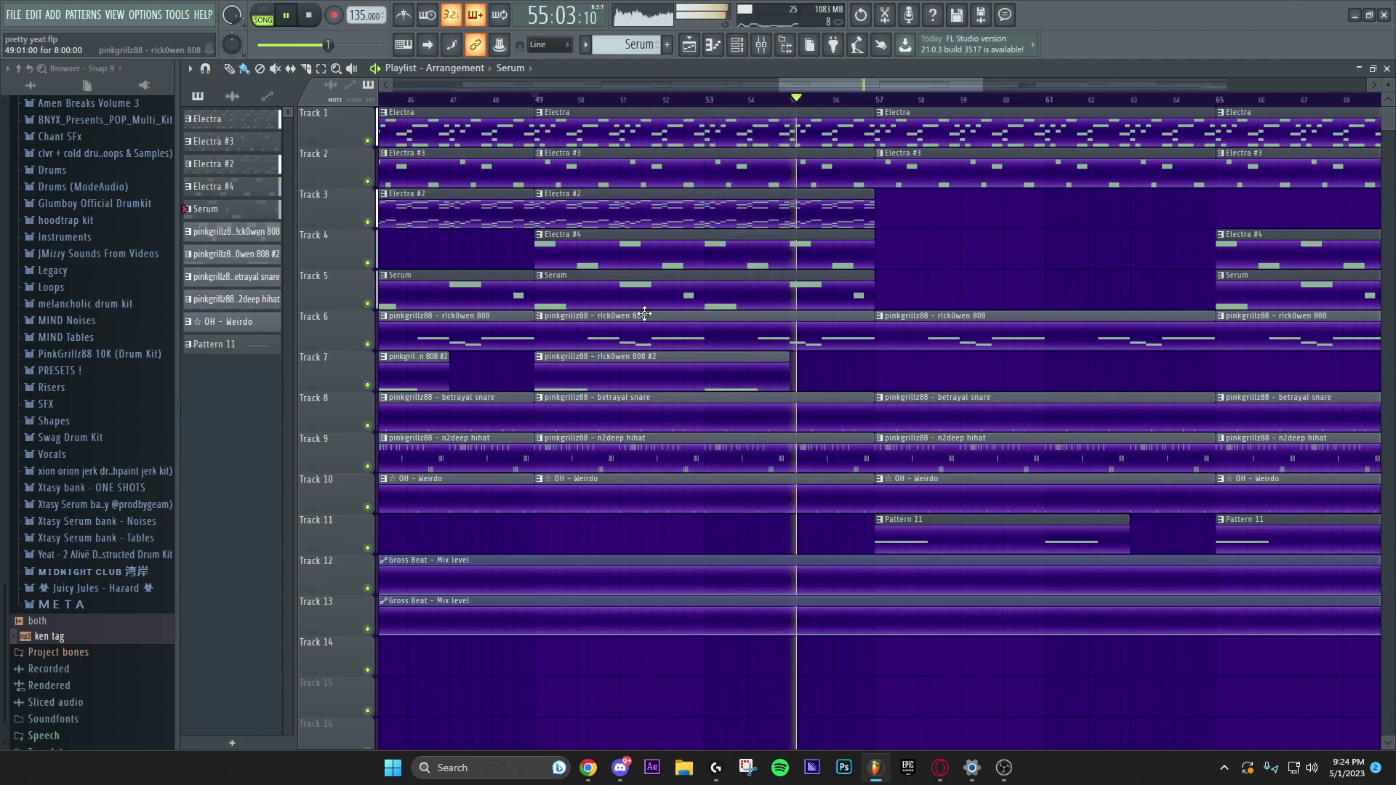
scroll(645, 314, "down", 3, "ctrl")
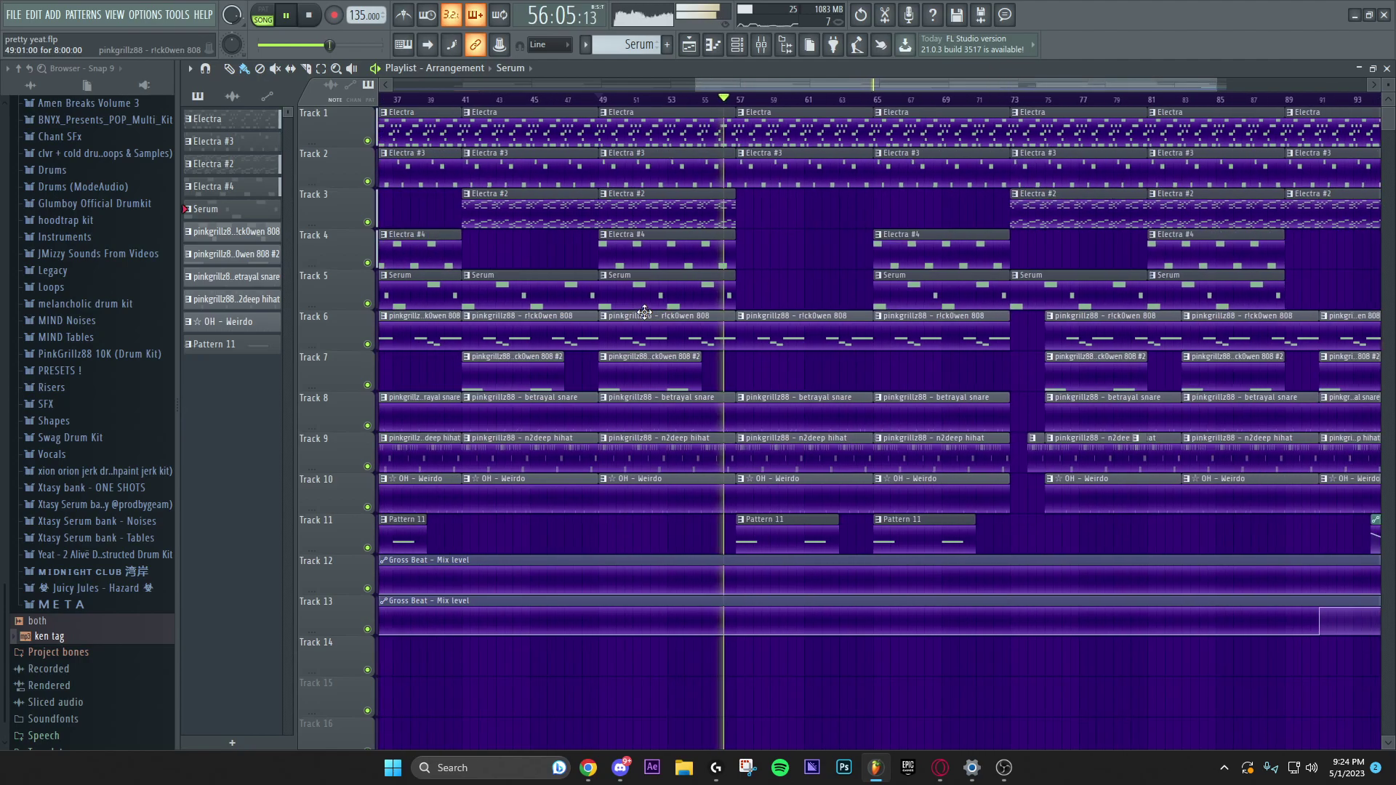
key("space")
scroll(645, 314, "down", 3, "ctrl")
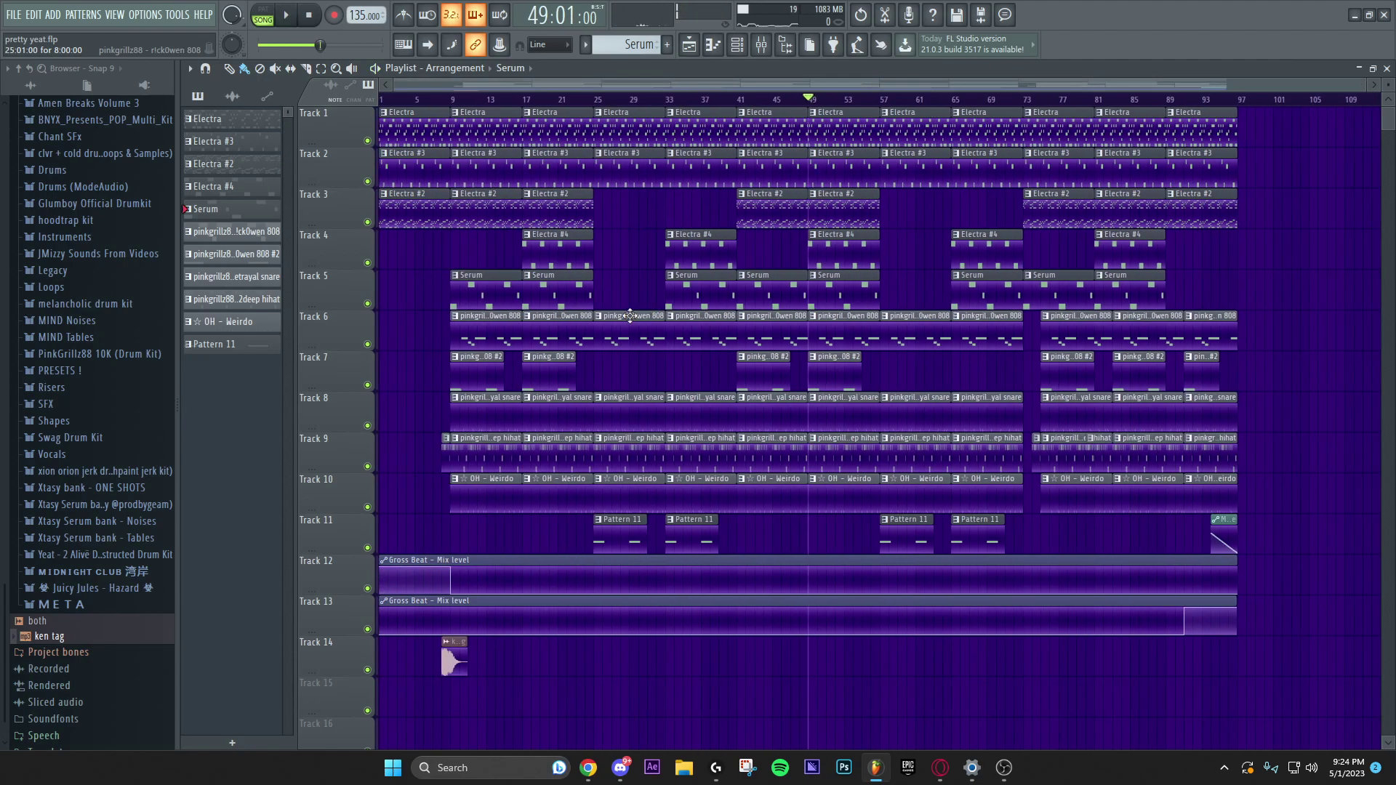
left_click(737, 44)
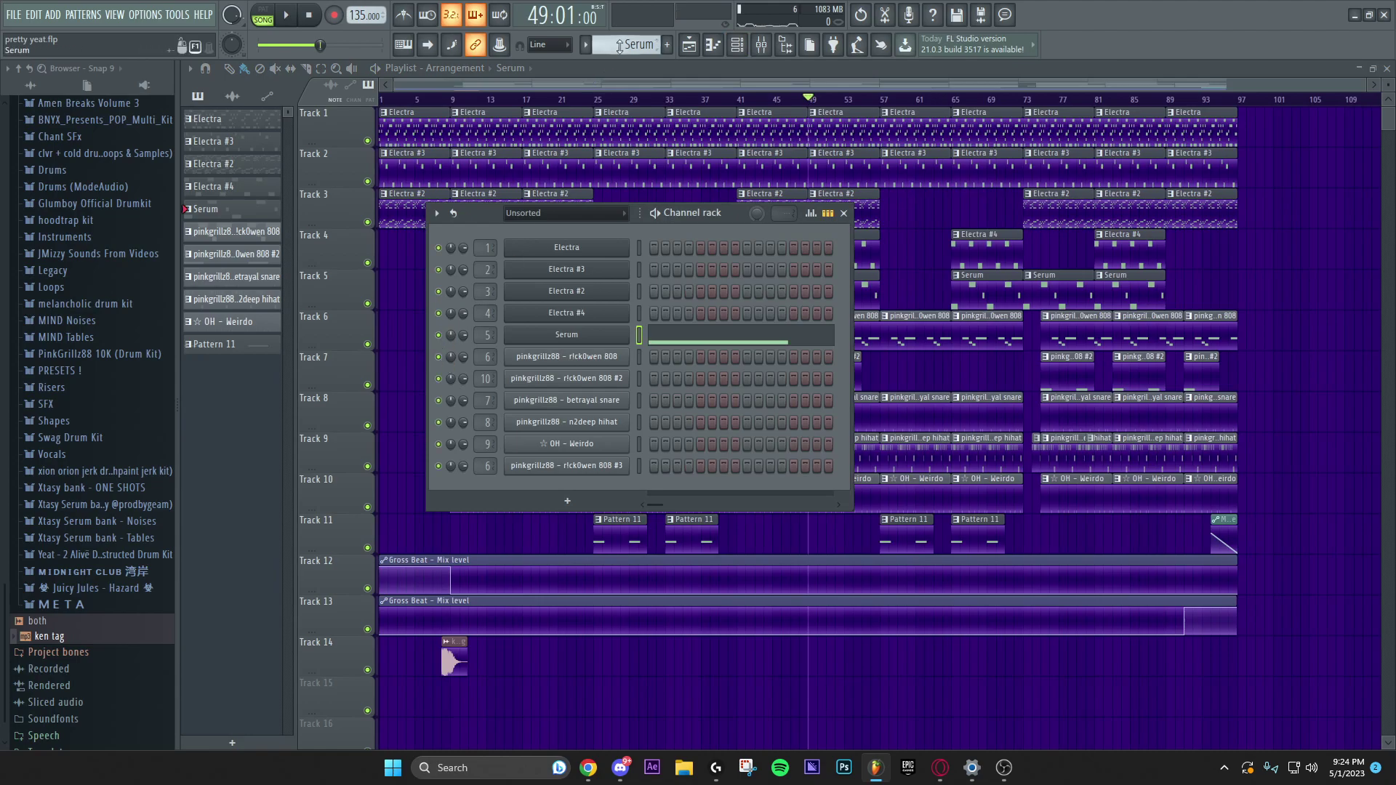
scroll(618, 44, "down", 1)
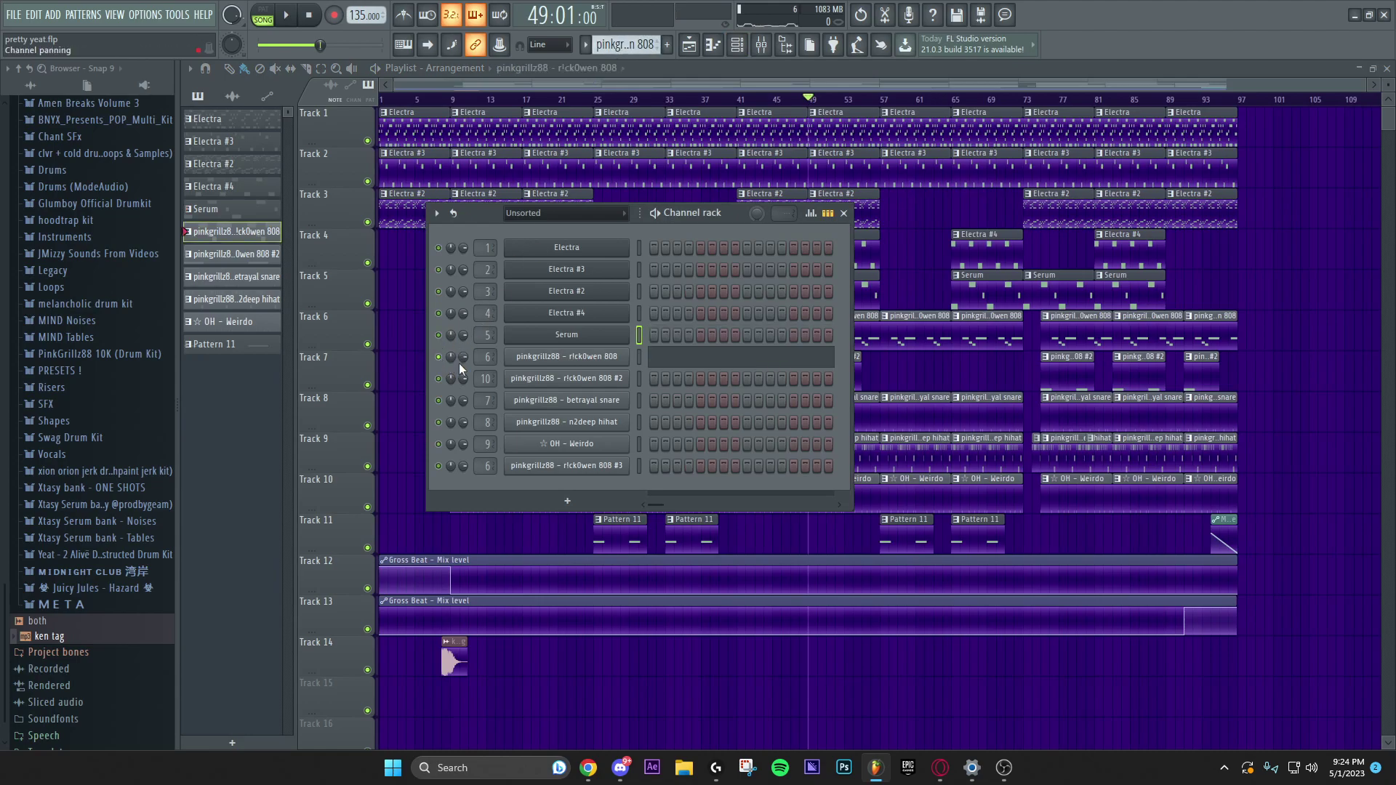
- Inspect the r!ck0wen 808 channel's sample waveform settings
right_click(560, 361)
left_click(550, 357)
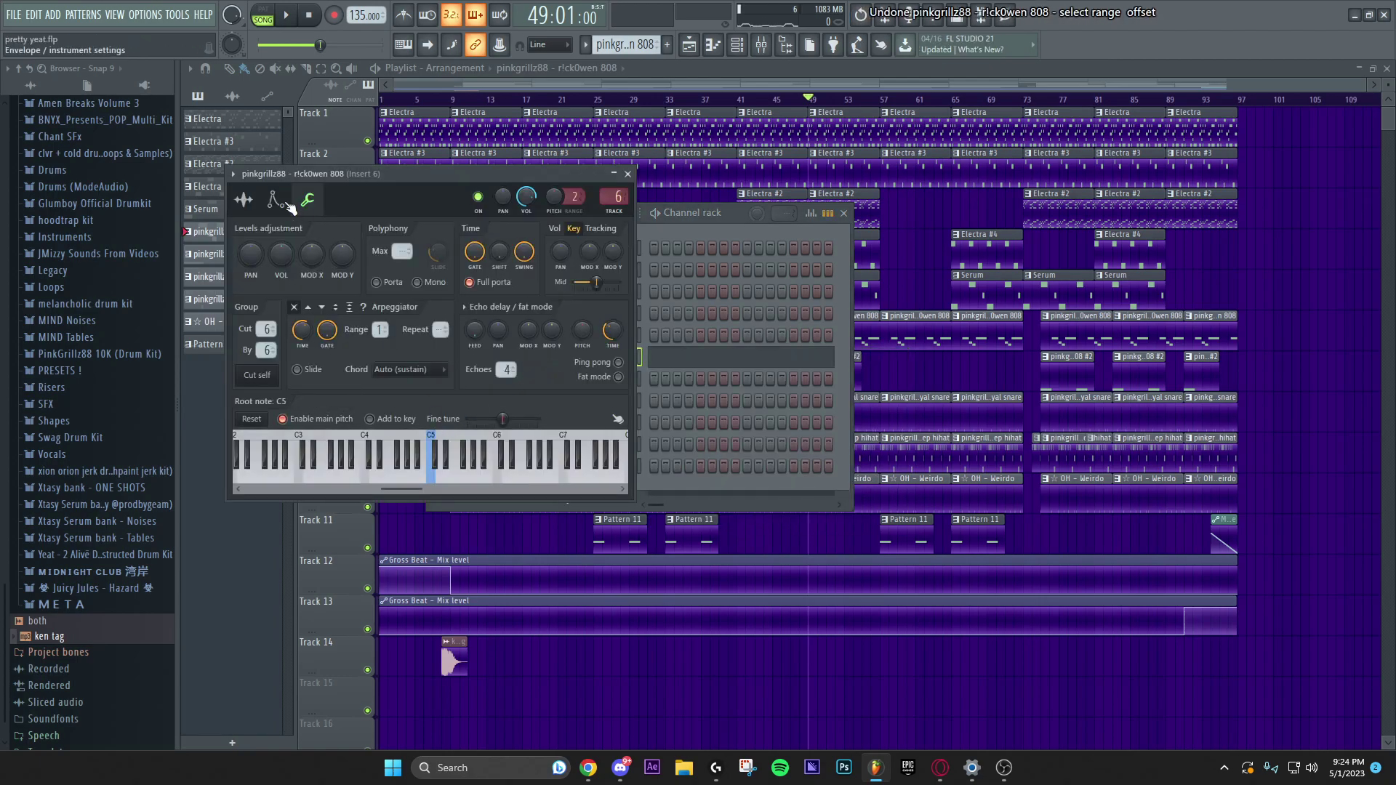
left_click(243, 199)
key("Escape")
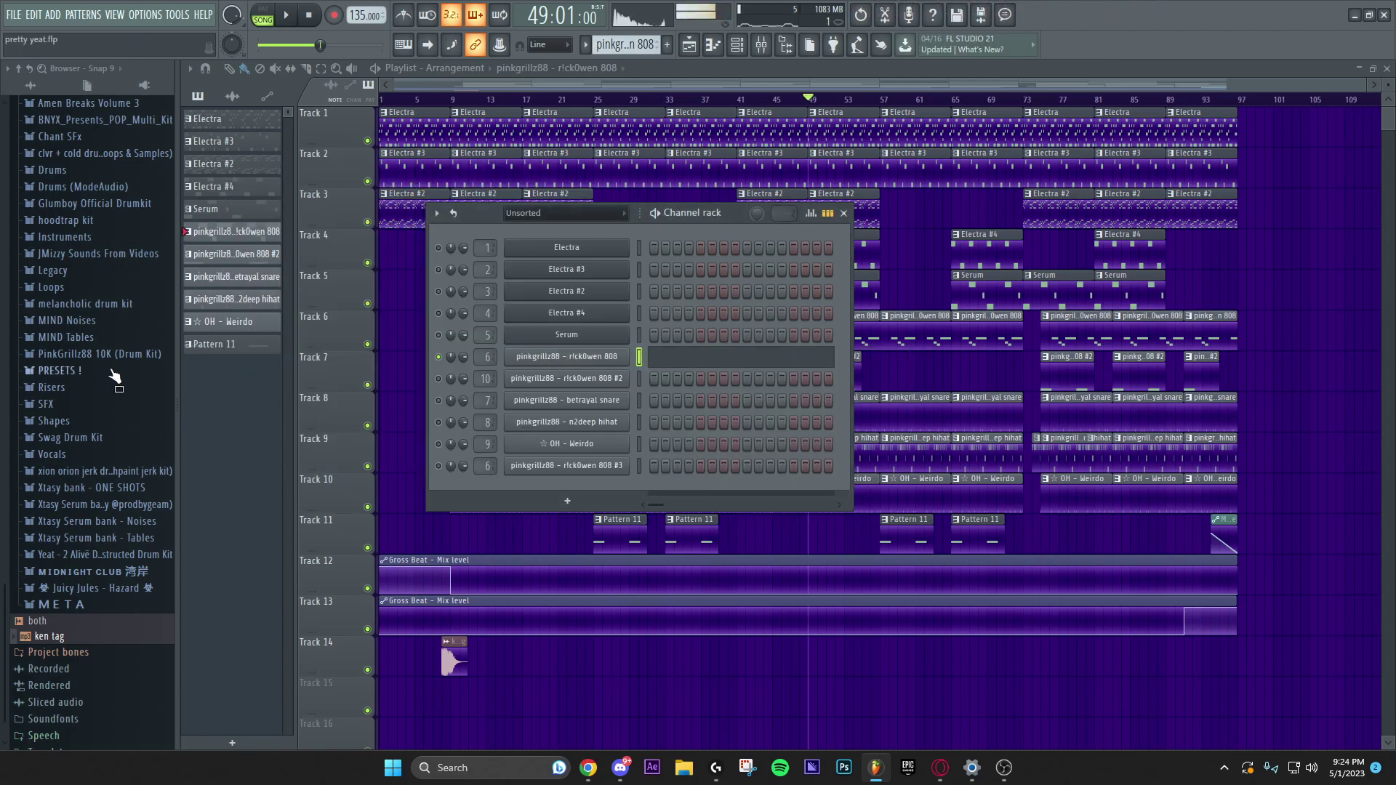
- Show PinkGrillz88 10K's 808 samples and play the F5, D#5, D5 bassline
left_click(110, 356)
left_click(93, 373)
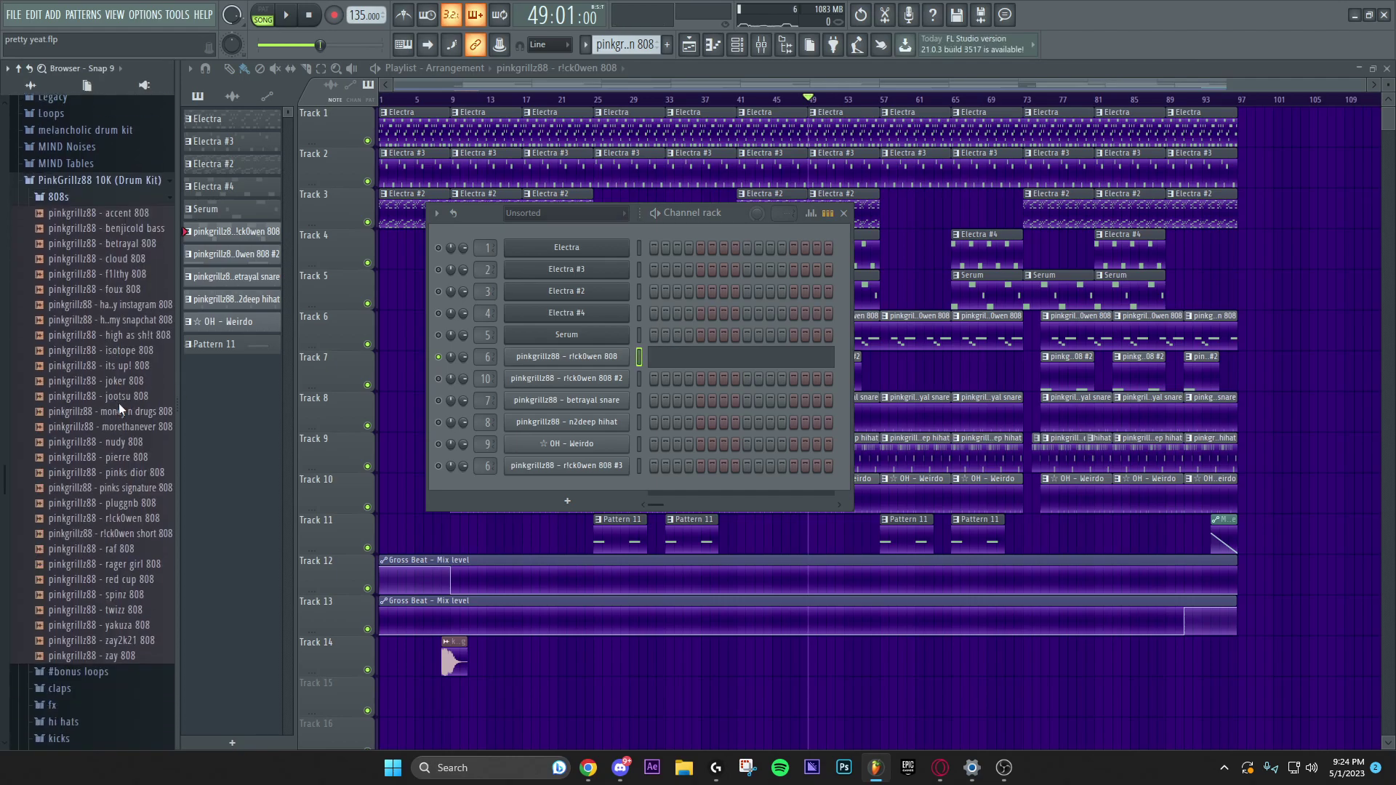
right_click(566, 367)
left_click(660, 357)
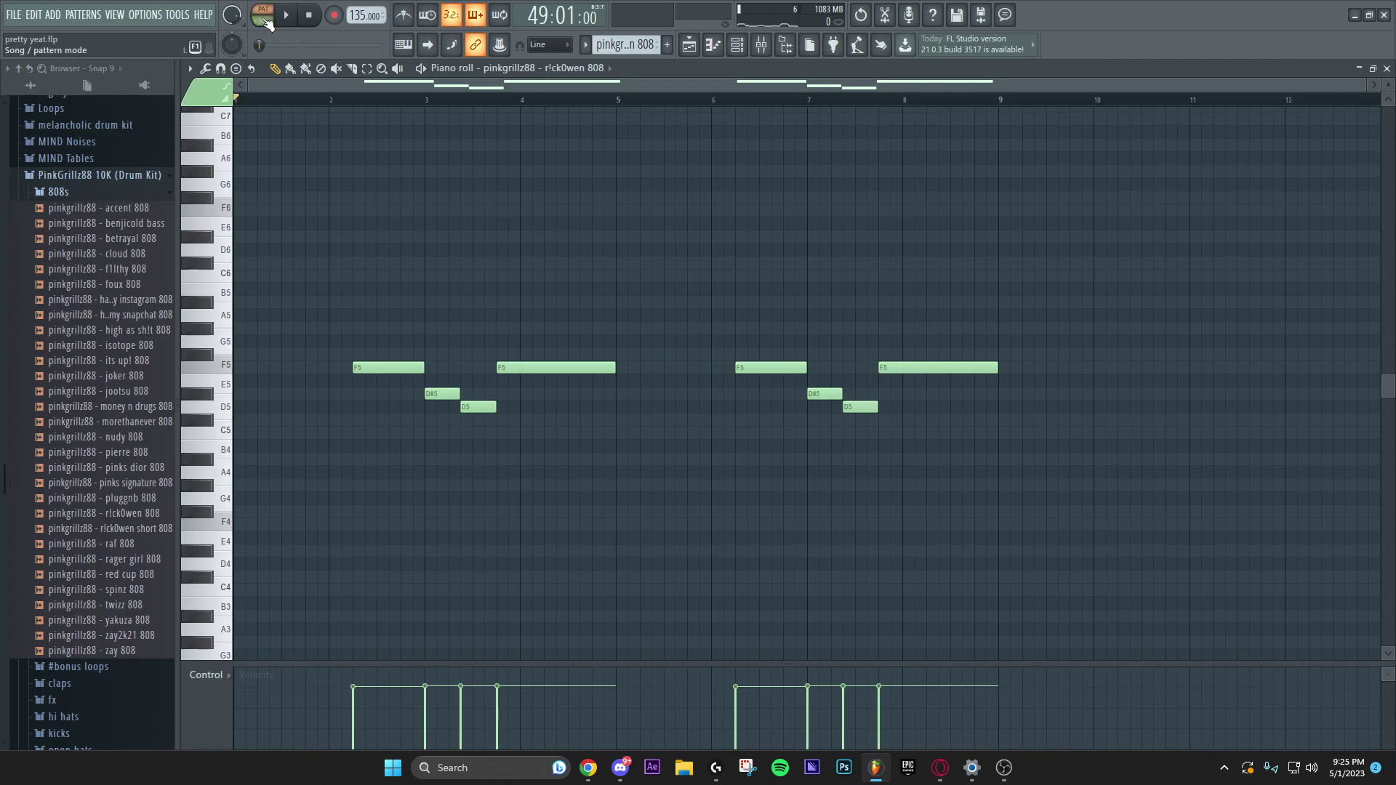
key("space")
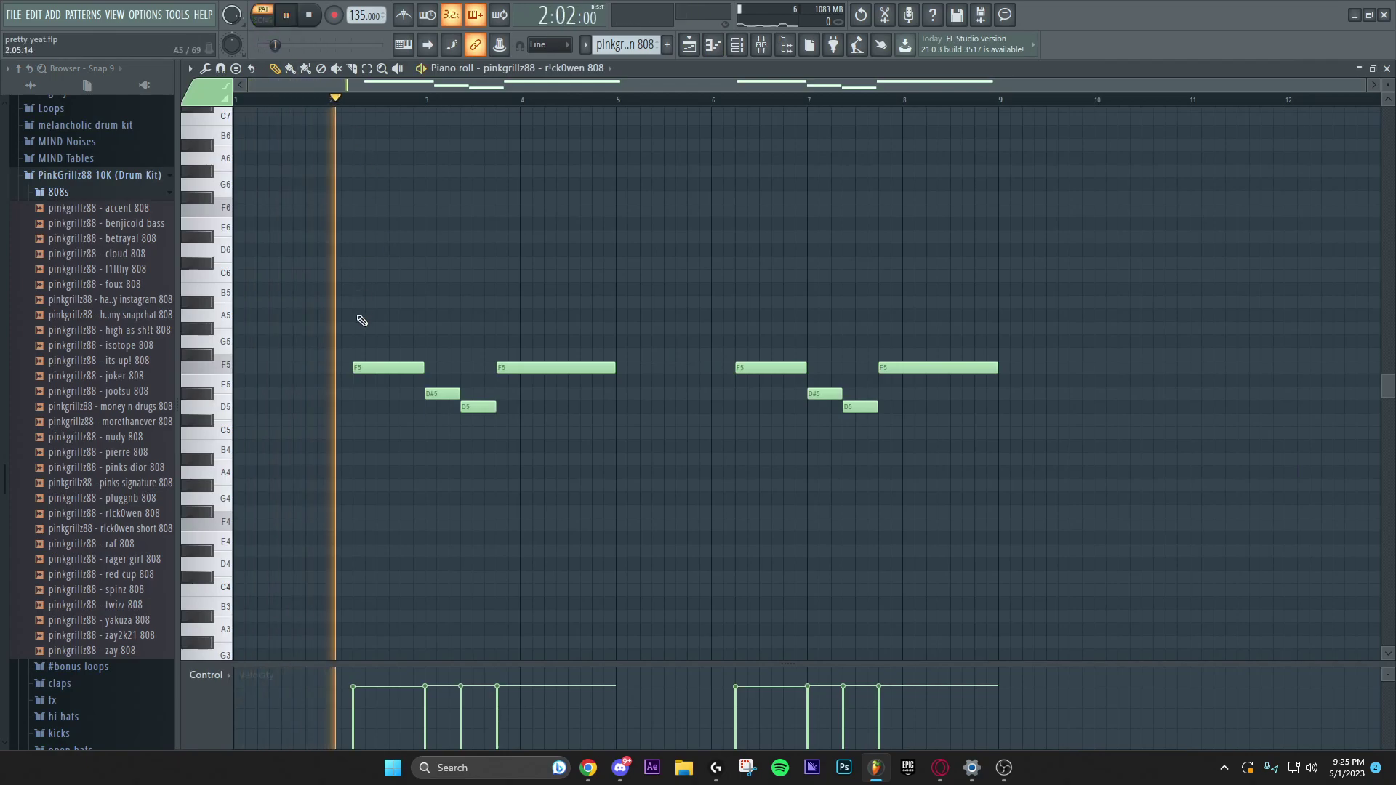
scroll(361, 319, "up", 1)
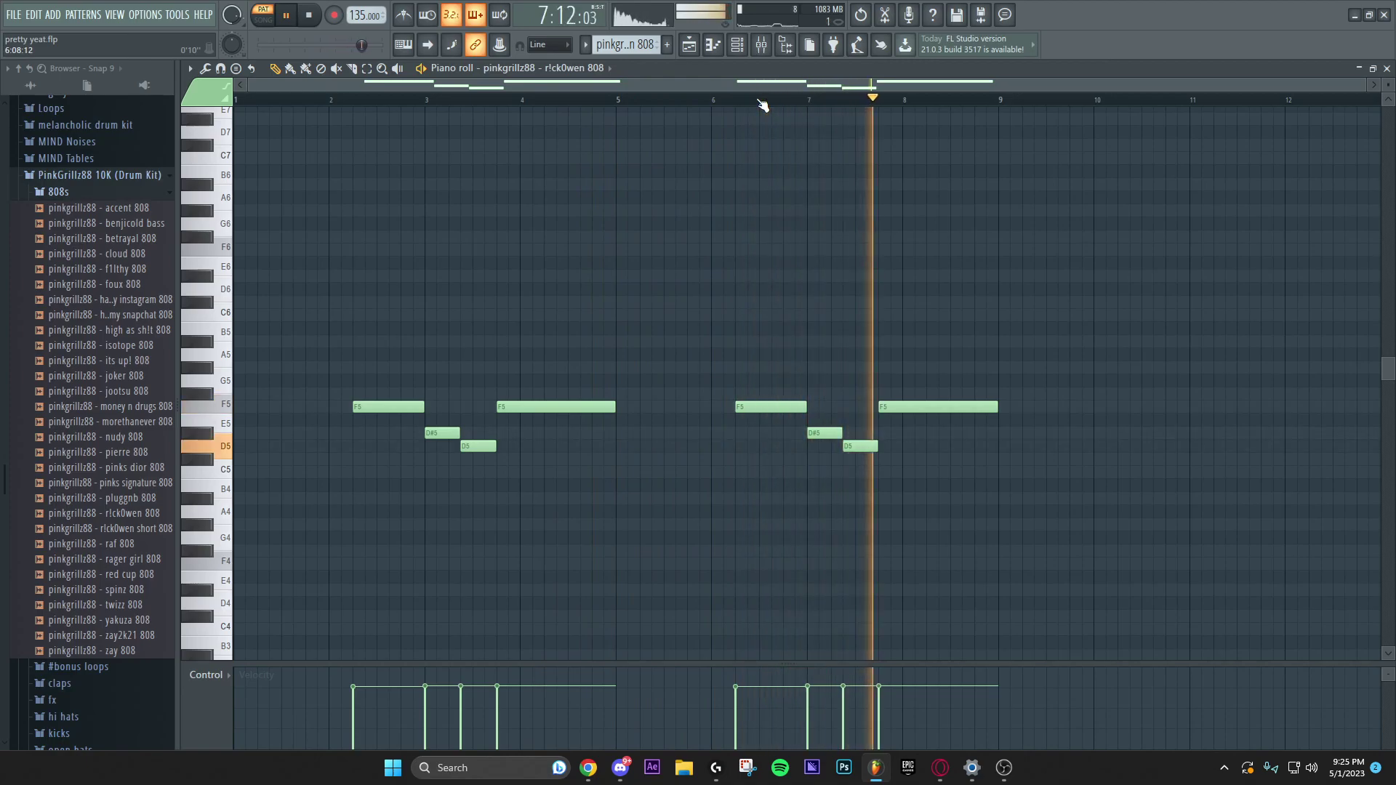
key("F7")
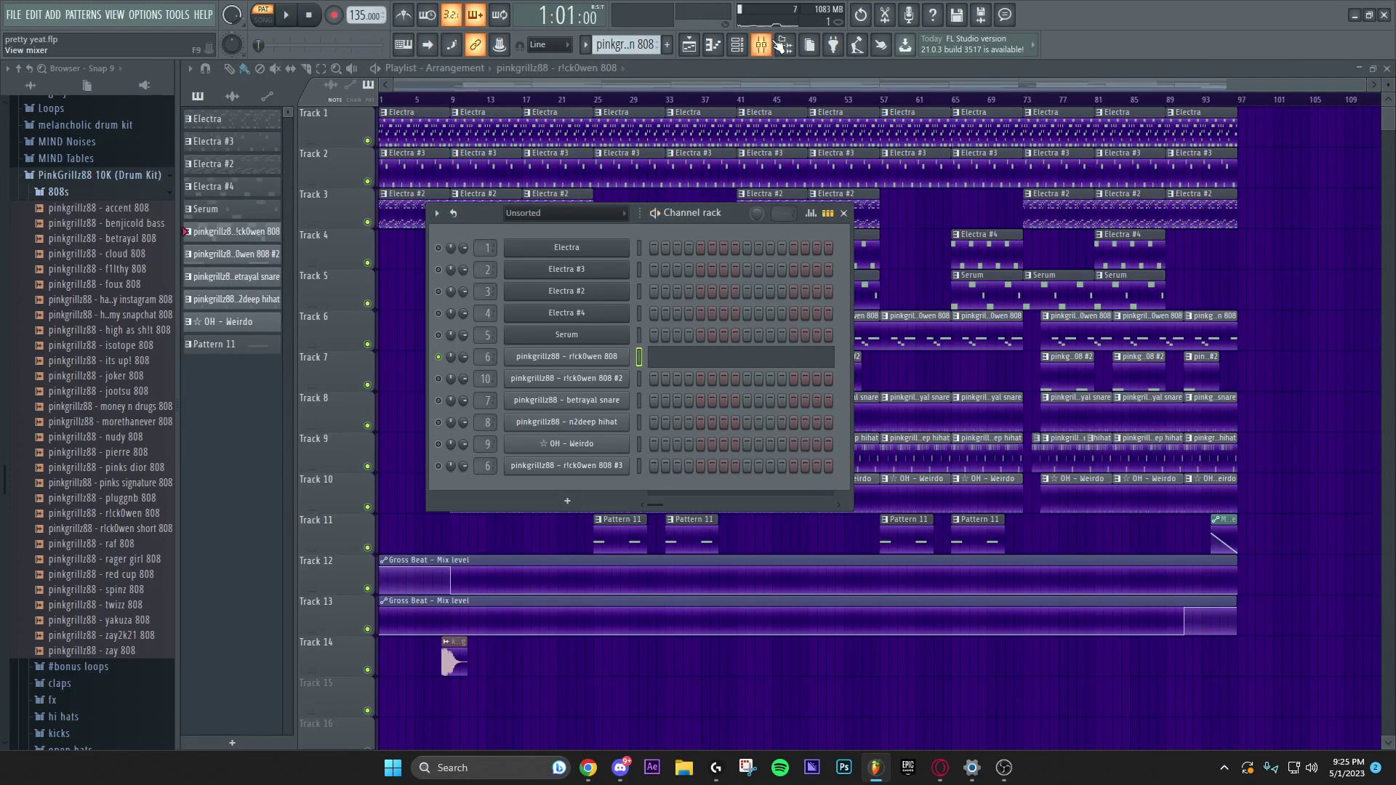
left_click(783, 45)
left_click(461, 208)
left_click(1291, 322)
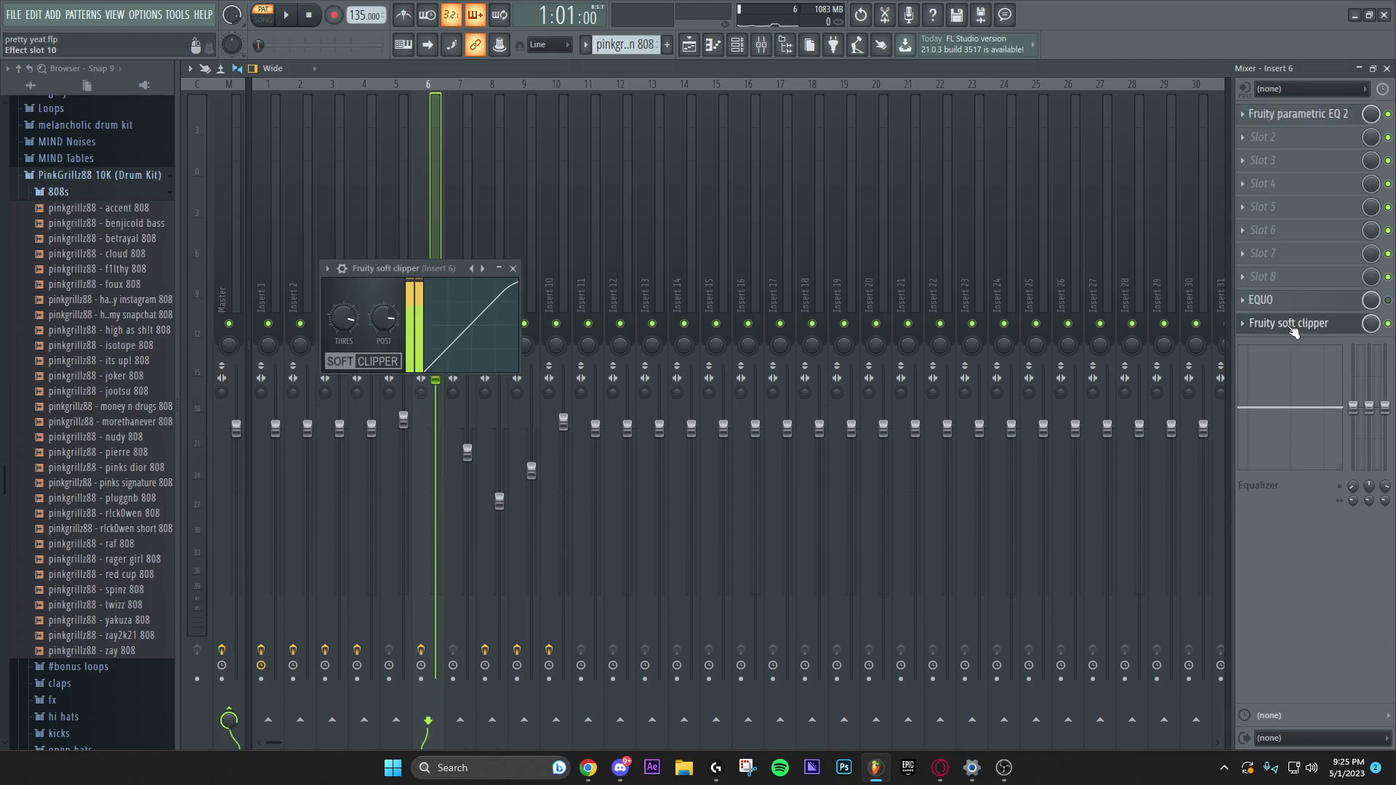
key("Escape")
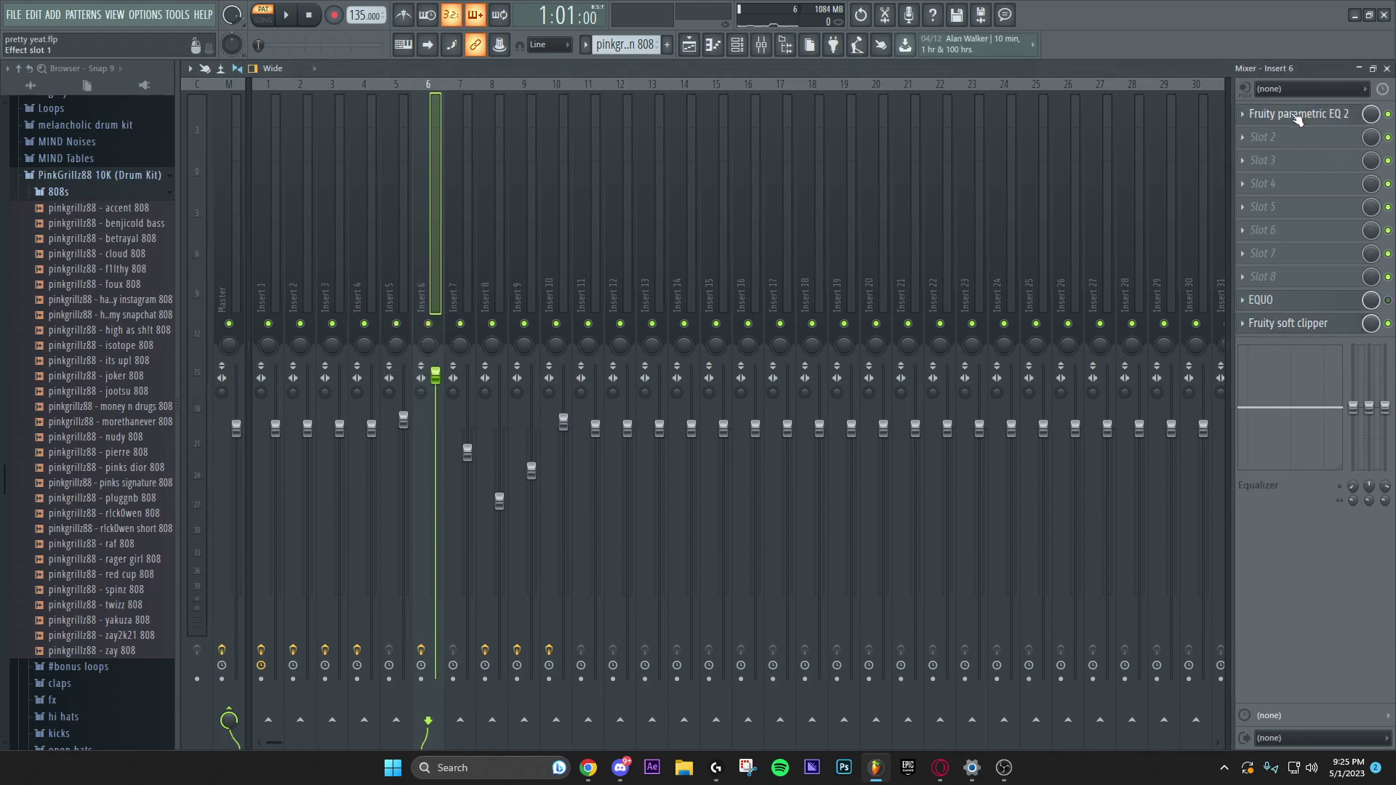
left_click(1297, 115)
key("Escape")
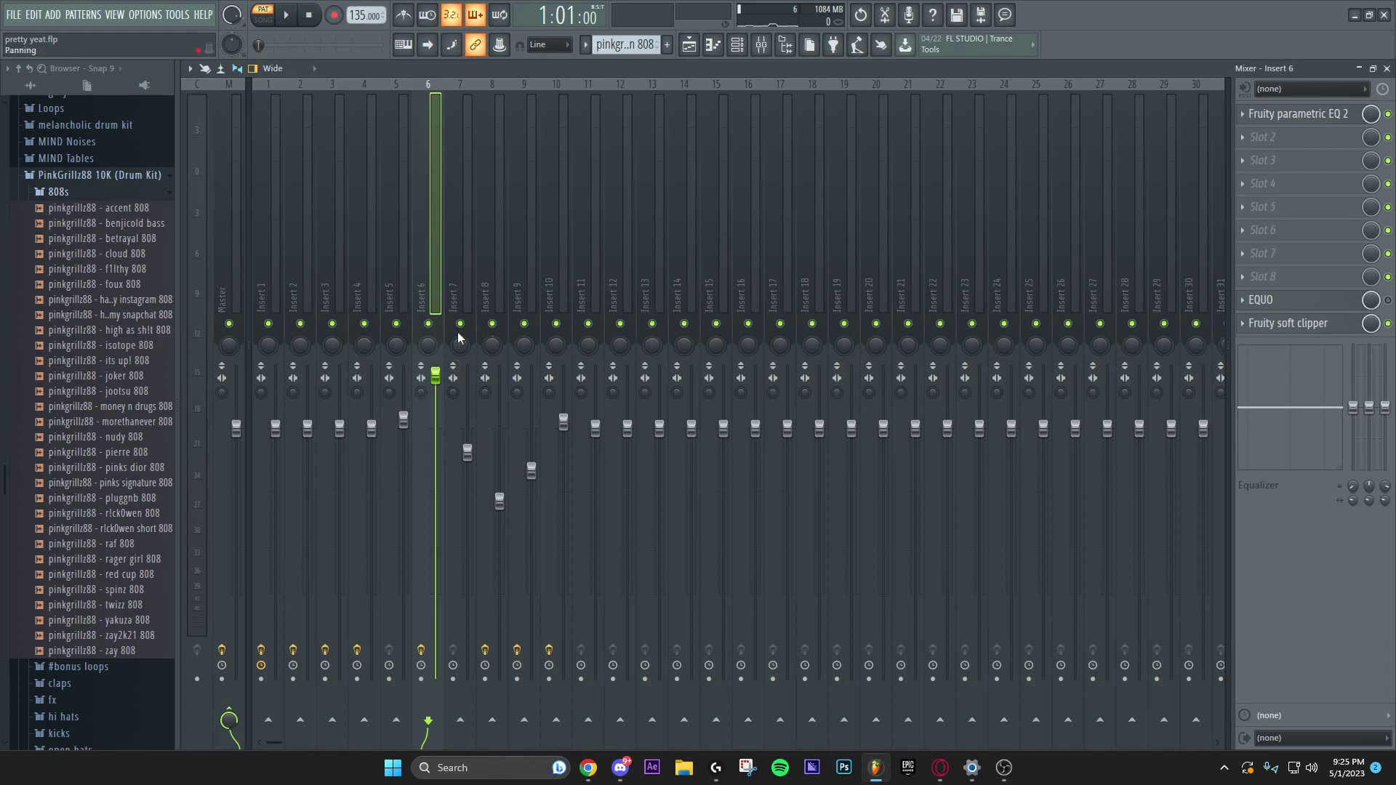
key("F9")
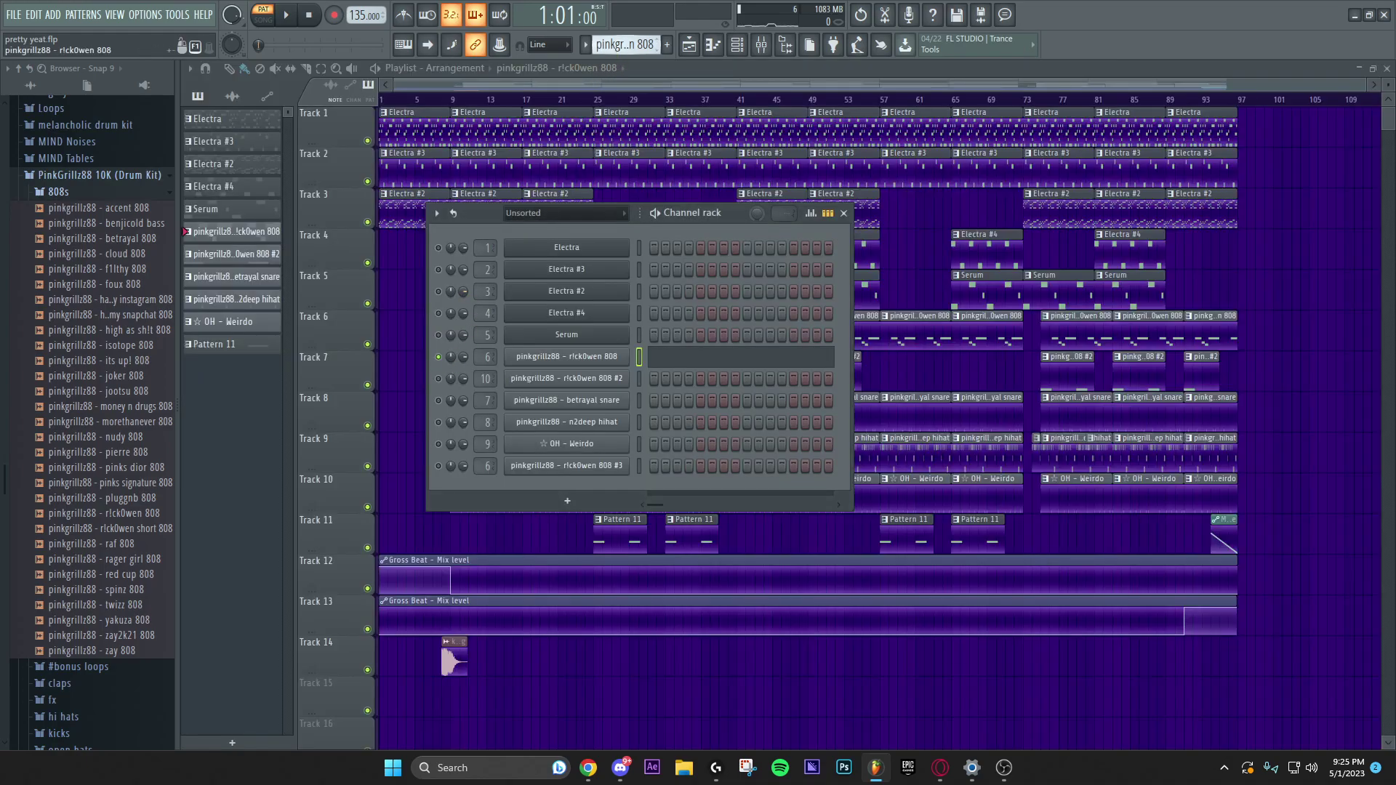
- Switch to the r!ck0wen 808 #2 pattern and glance at its notes
key("KP_Add")
right_click(545, 378)
left_click(633, 381)
scroll(565, 384, "up", 3)
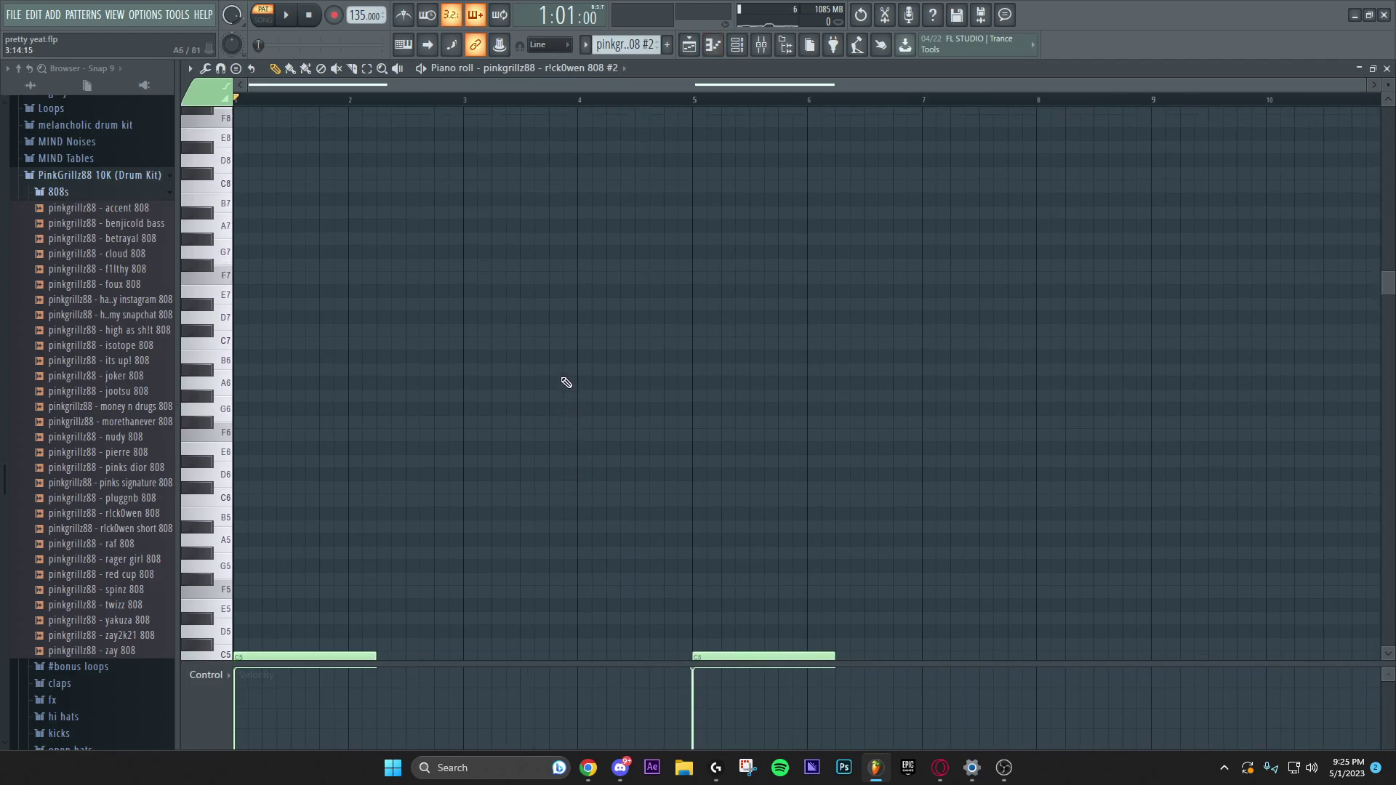
scroll(578, 327, "down", 3)
scroll(502, 328, "down", 3)
scroll(431, 284, "down", 2)
scroll(449, 266, "up", 3)
scroll(567, 191, "down", 4)
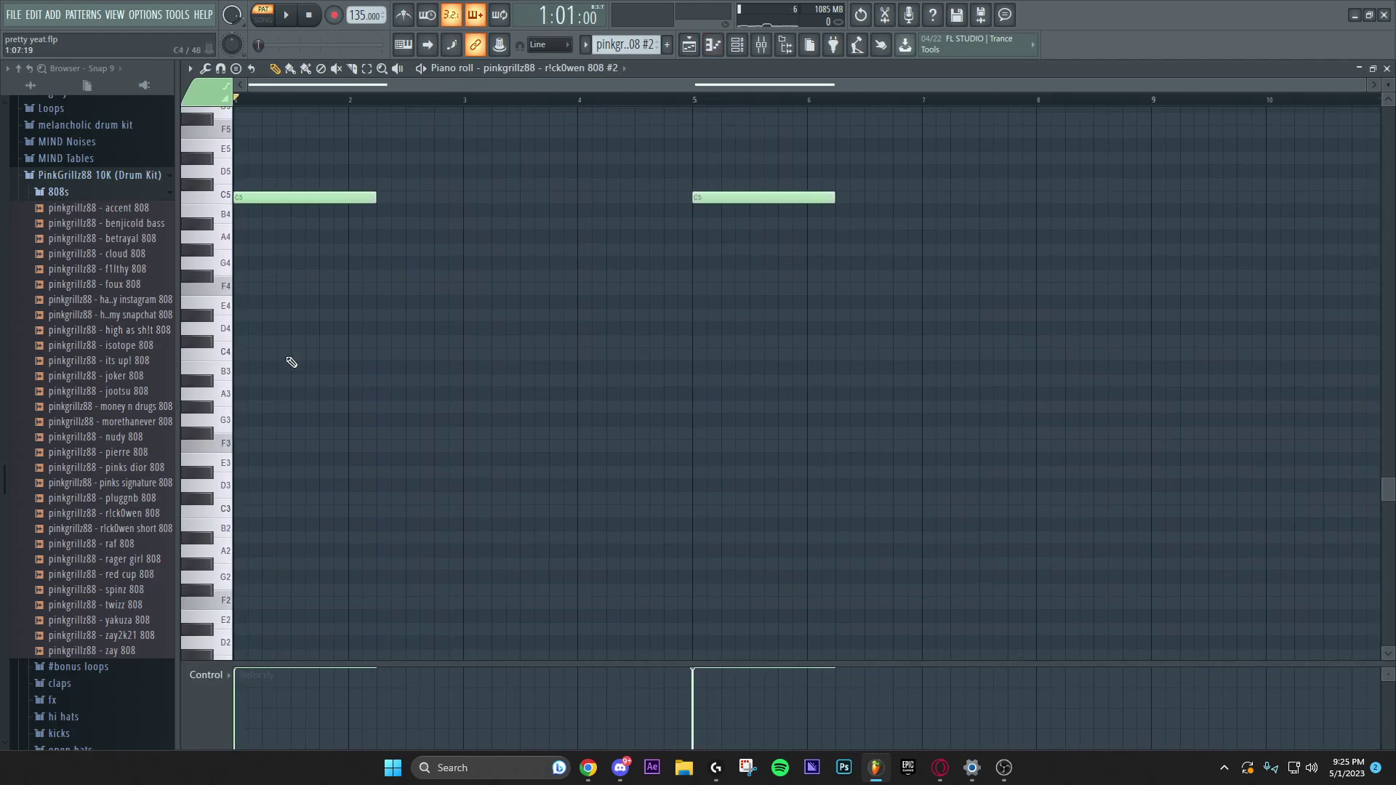
scroll(294, 415, "up", 4)
scroll(268, 488, "down", 2)
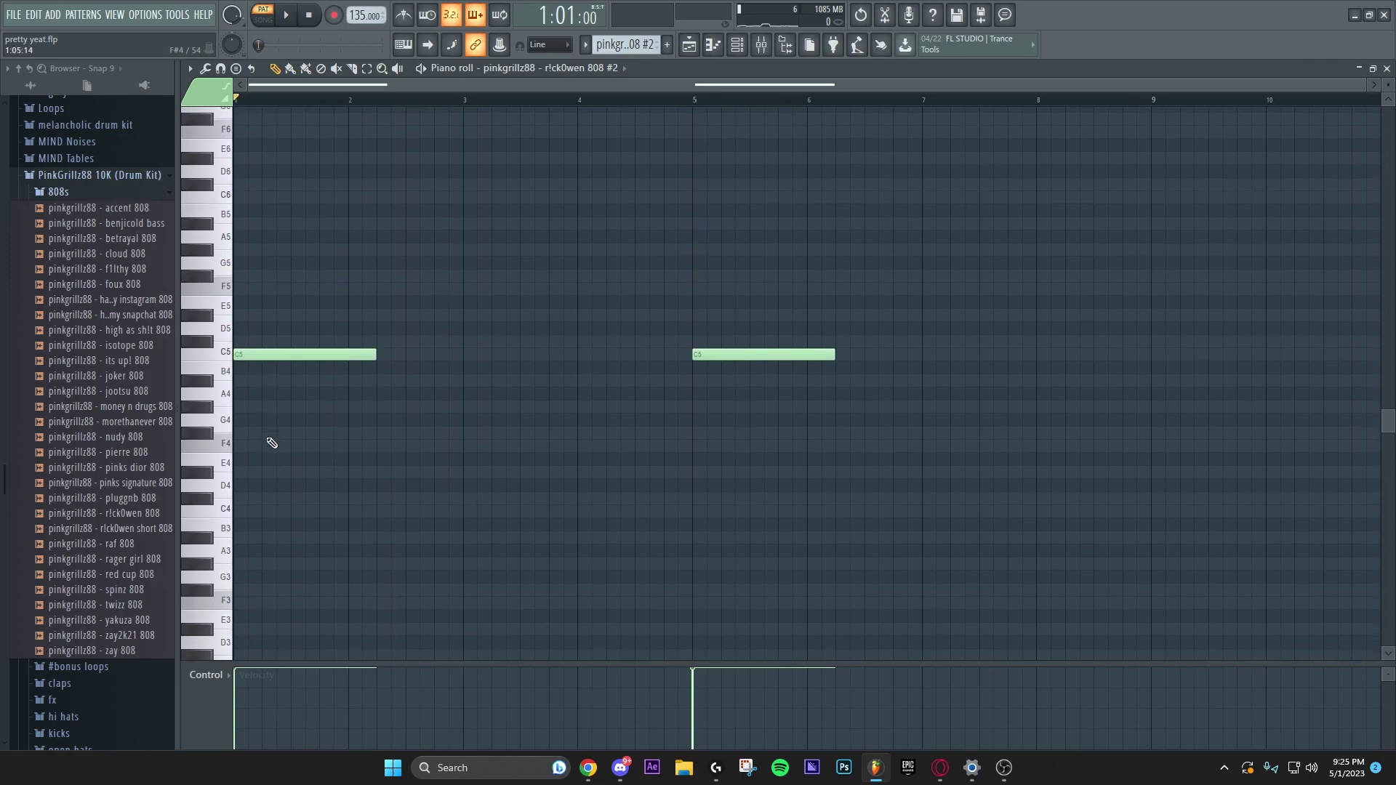
key("F7")
- Play the pattern's two long C5 notes, then reopen its Piano roll
right_click(604, 380)
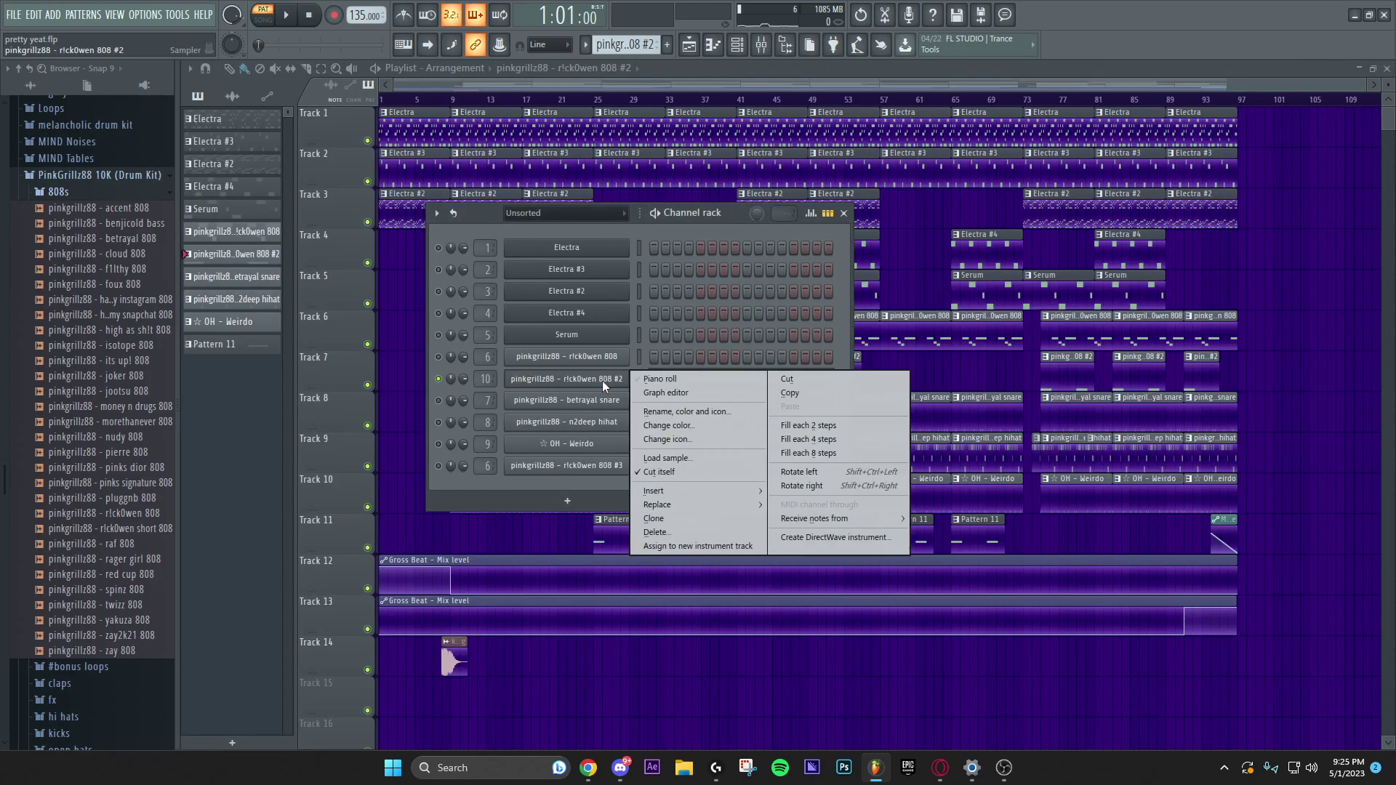
left_click(651, 380)
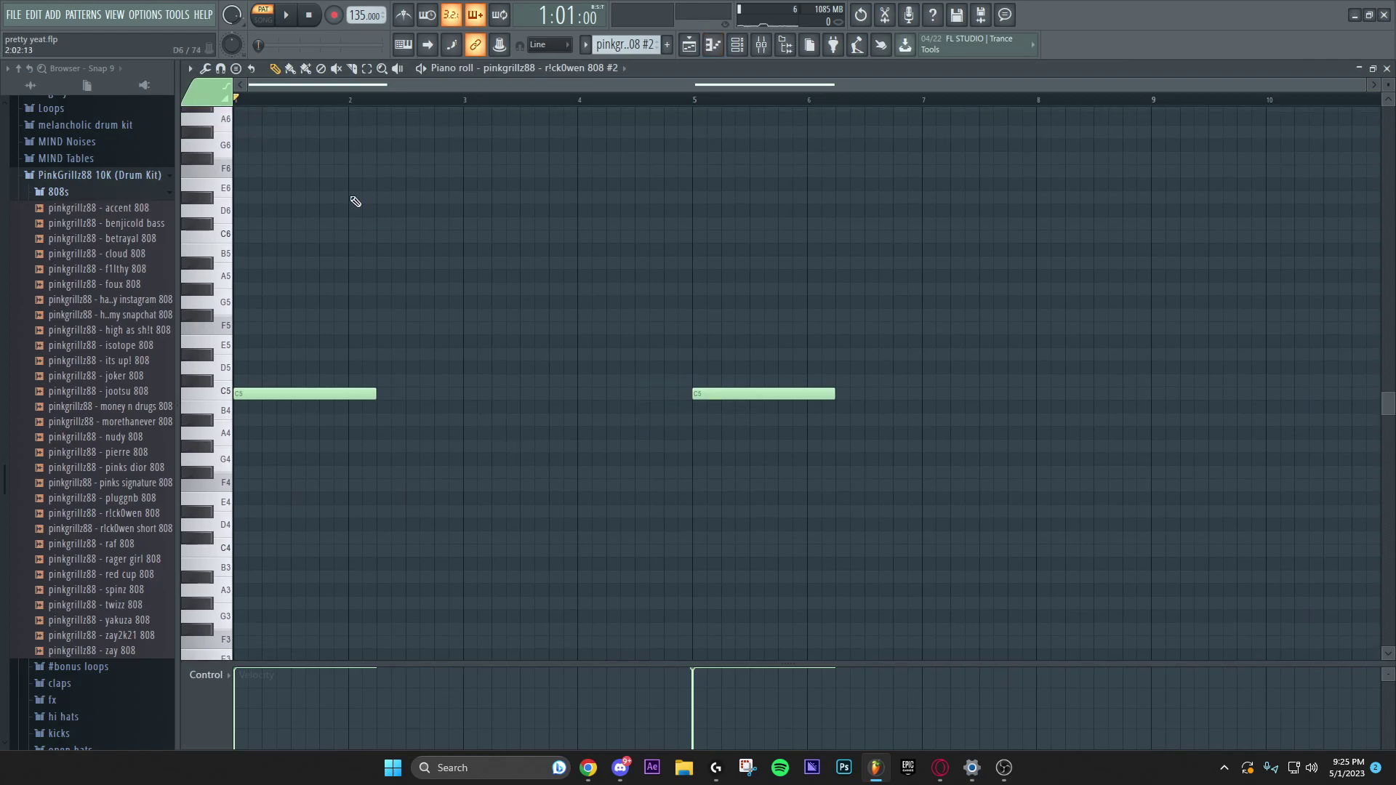
key("space")
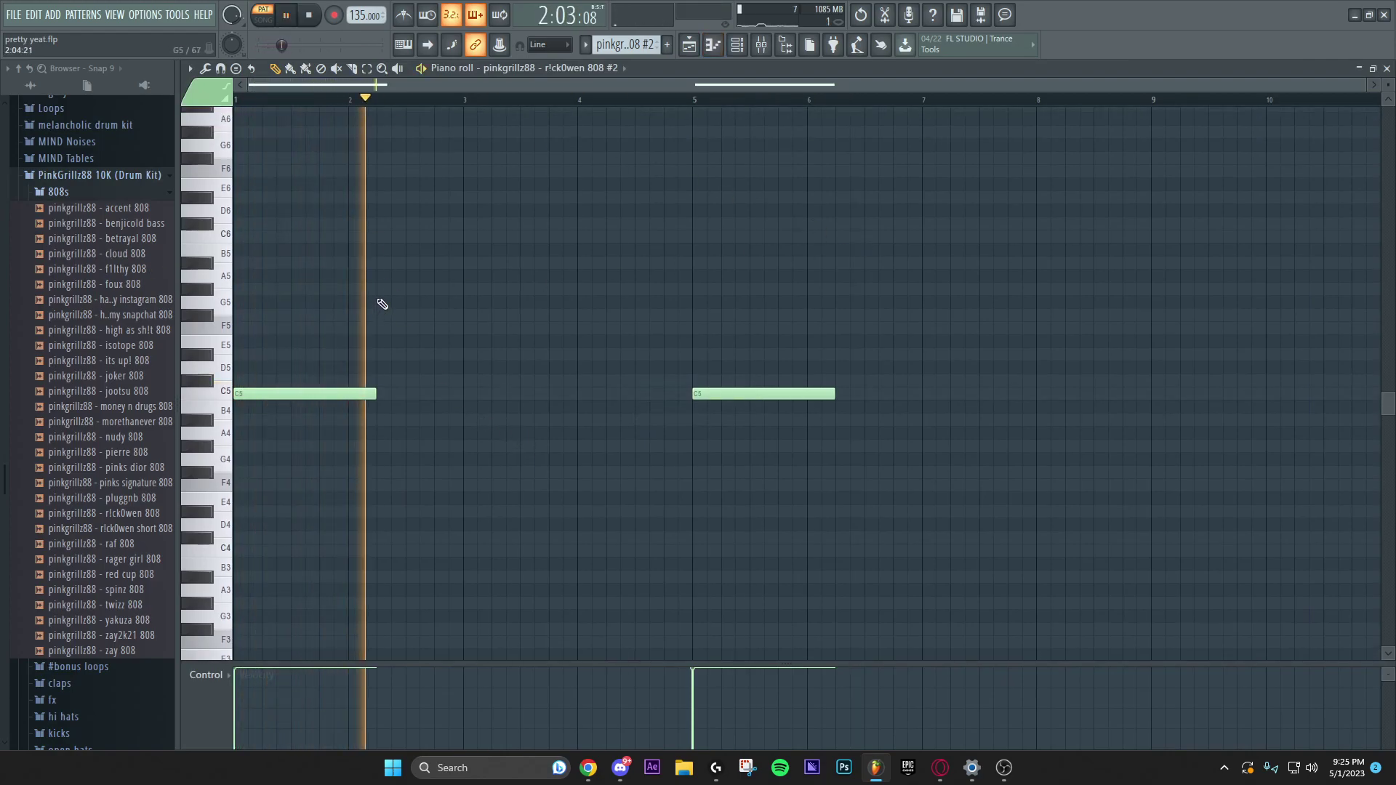
key("F7")
right_click(505, 372)
left_click(527, 382)
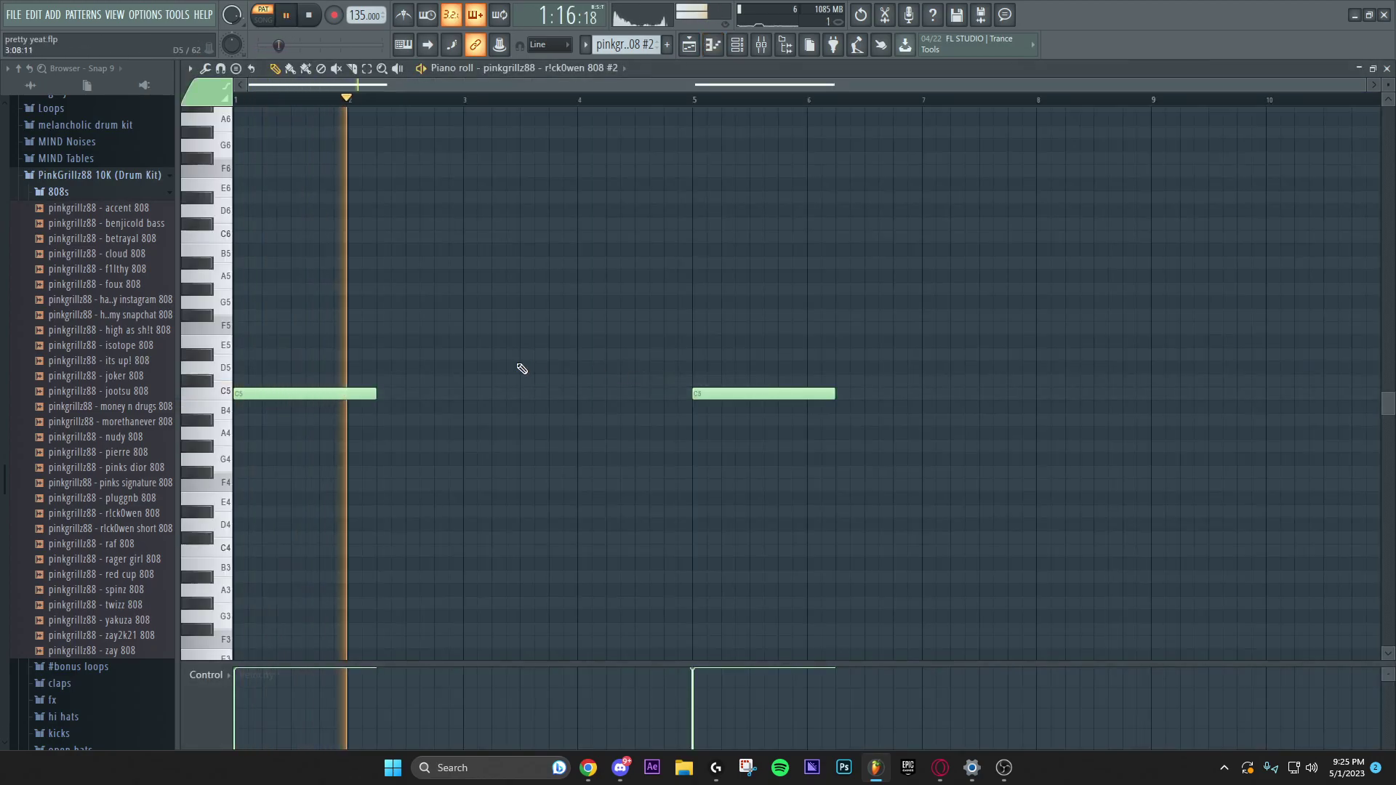
- Make the betrayal snare current, view its C5 hits, and return to the Playlist
key("F7")
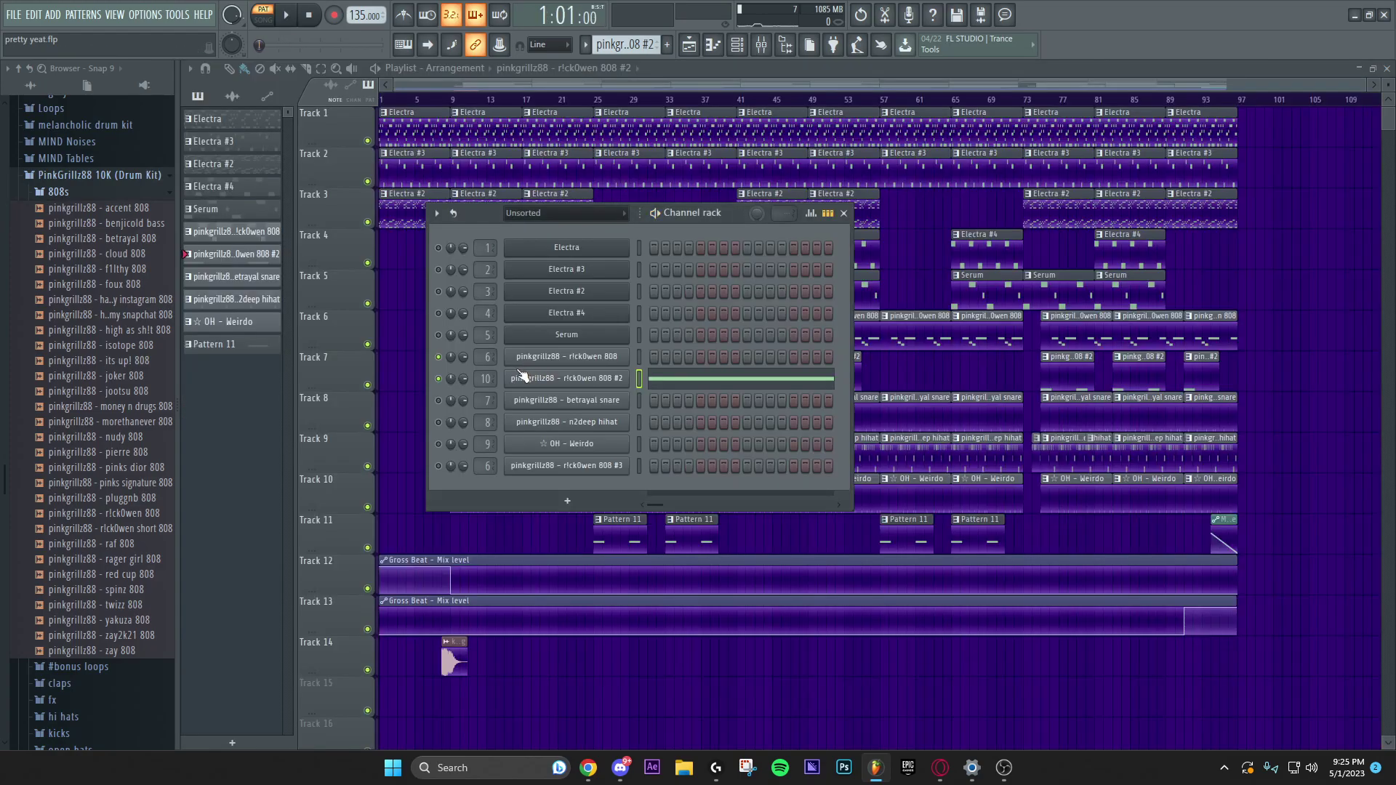
key("KP_Add")
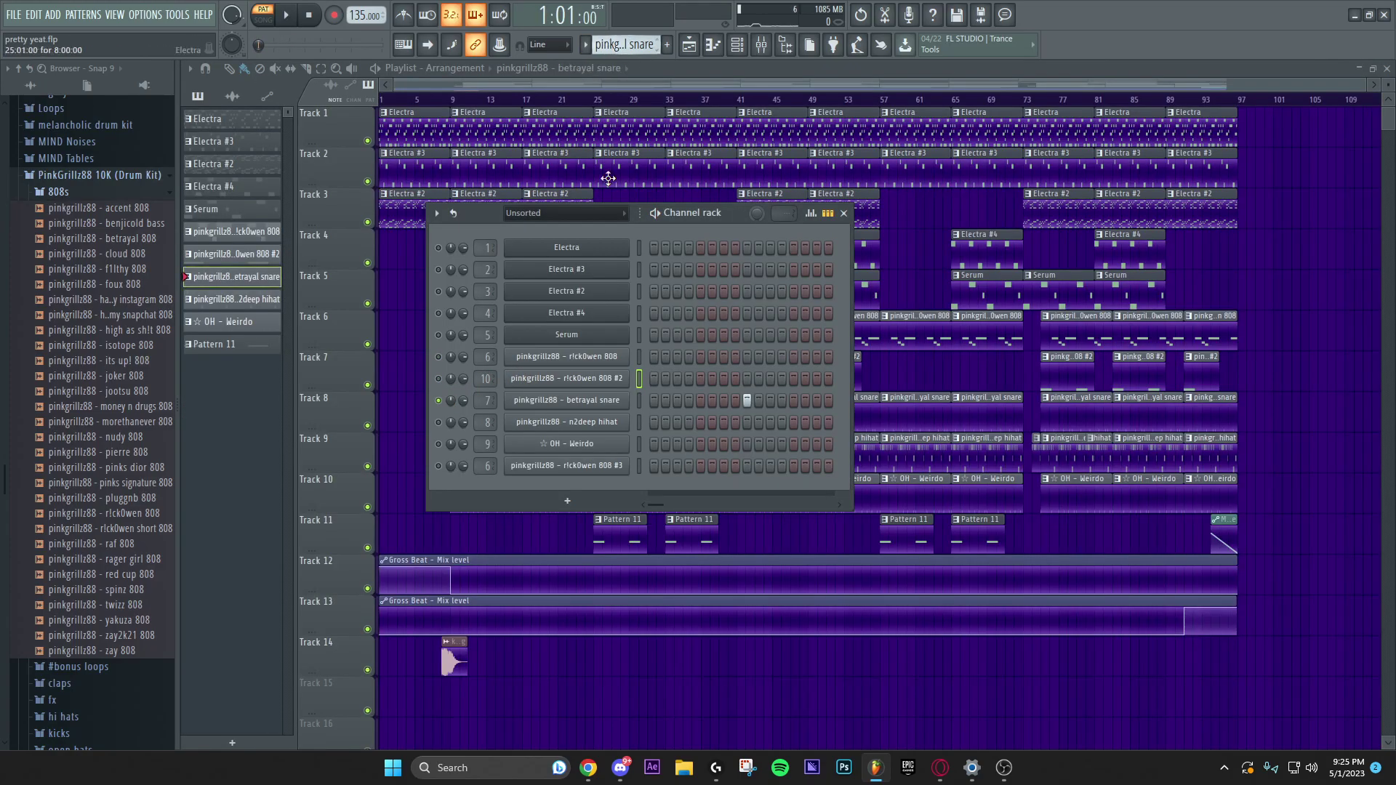
right_click(601, 405)
left_click(654, 400)
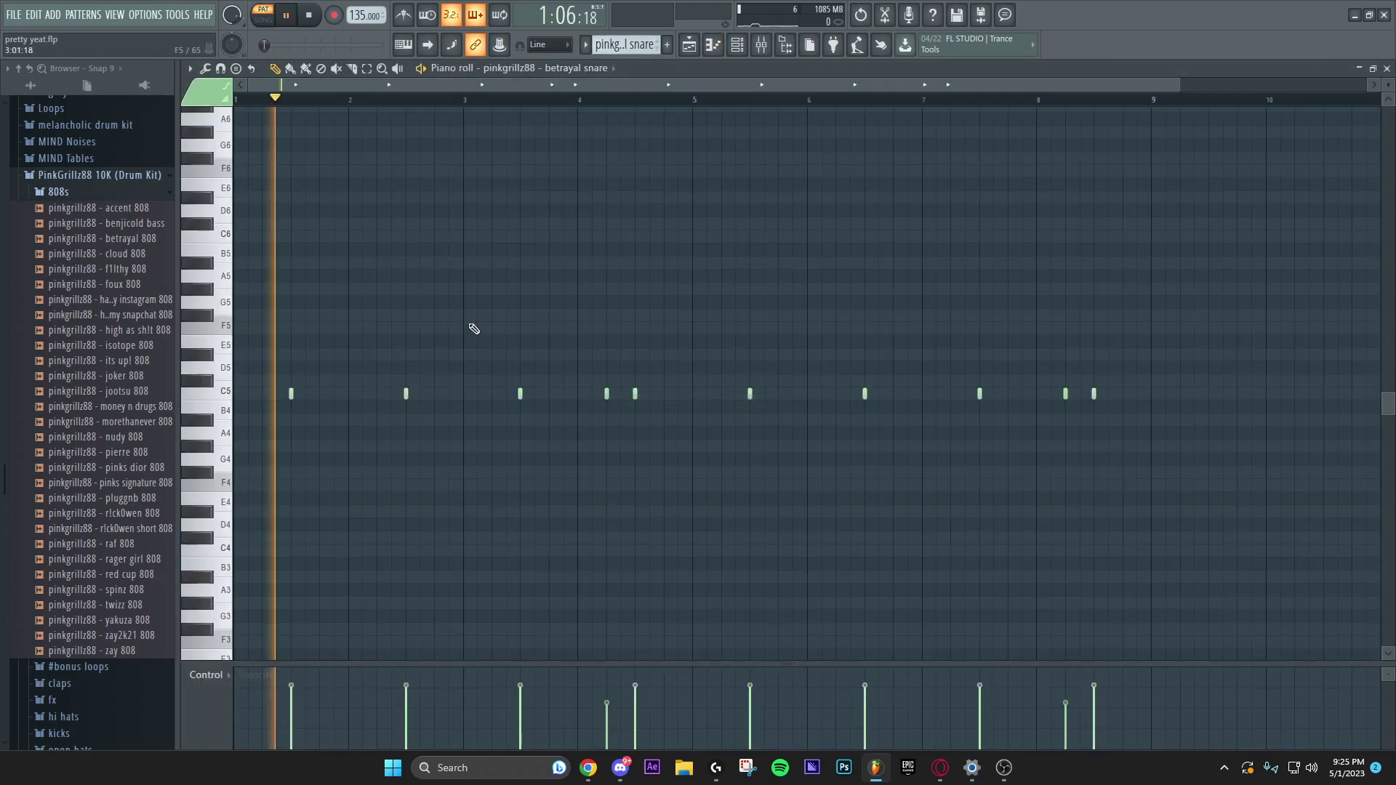
scroll(399, 181, "down", 1)
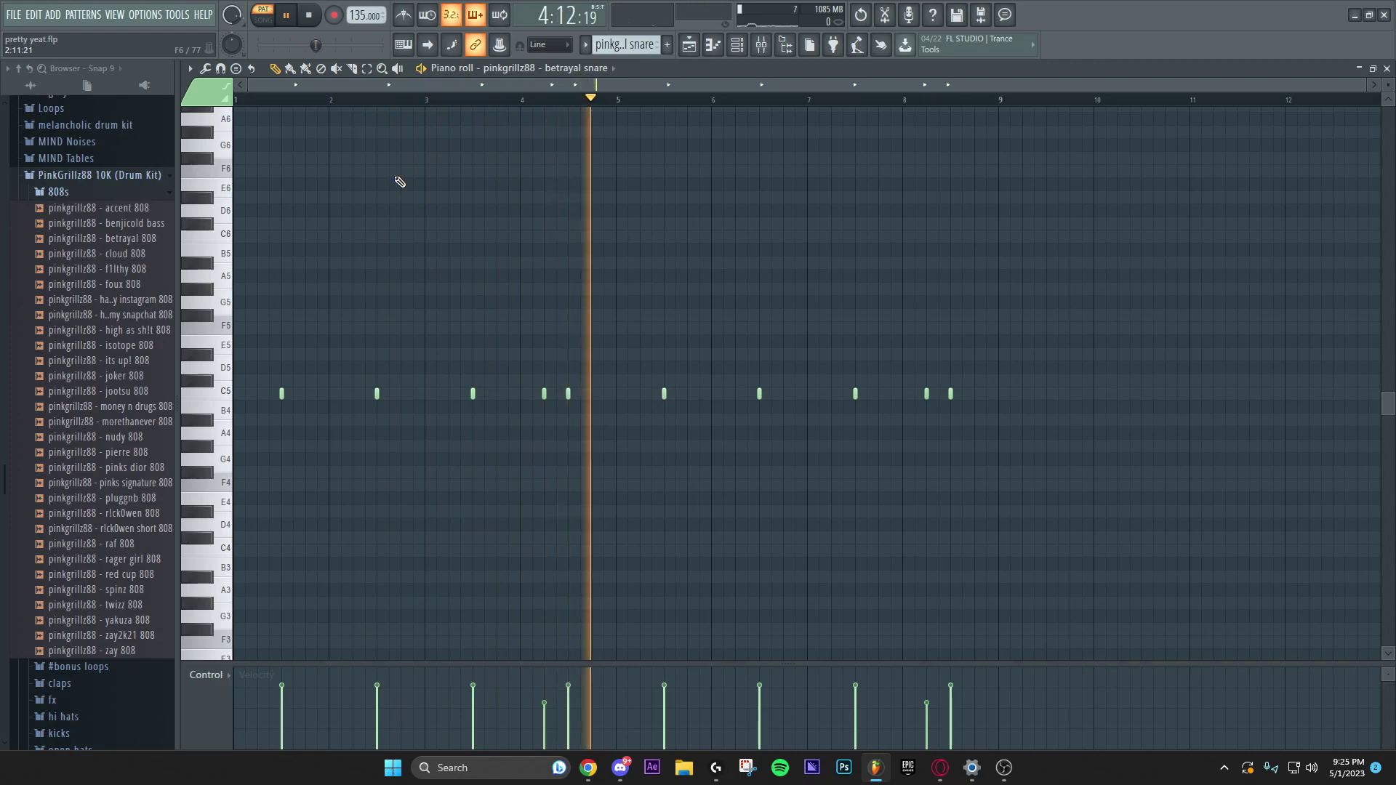
key("F5")
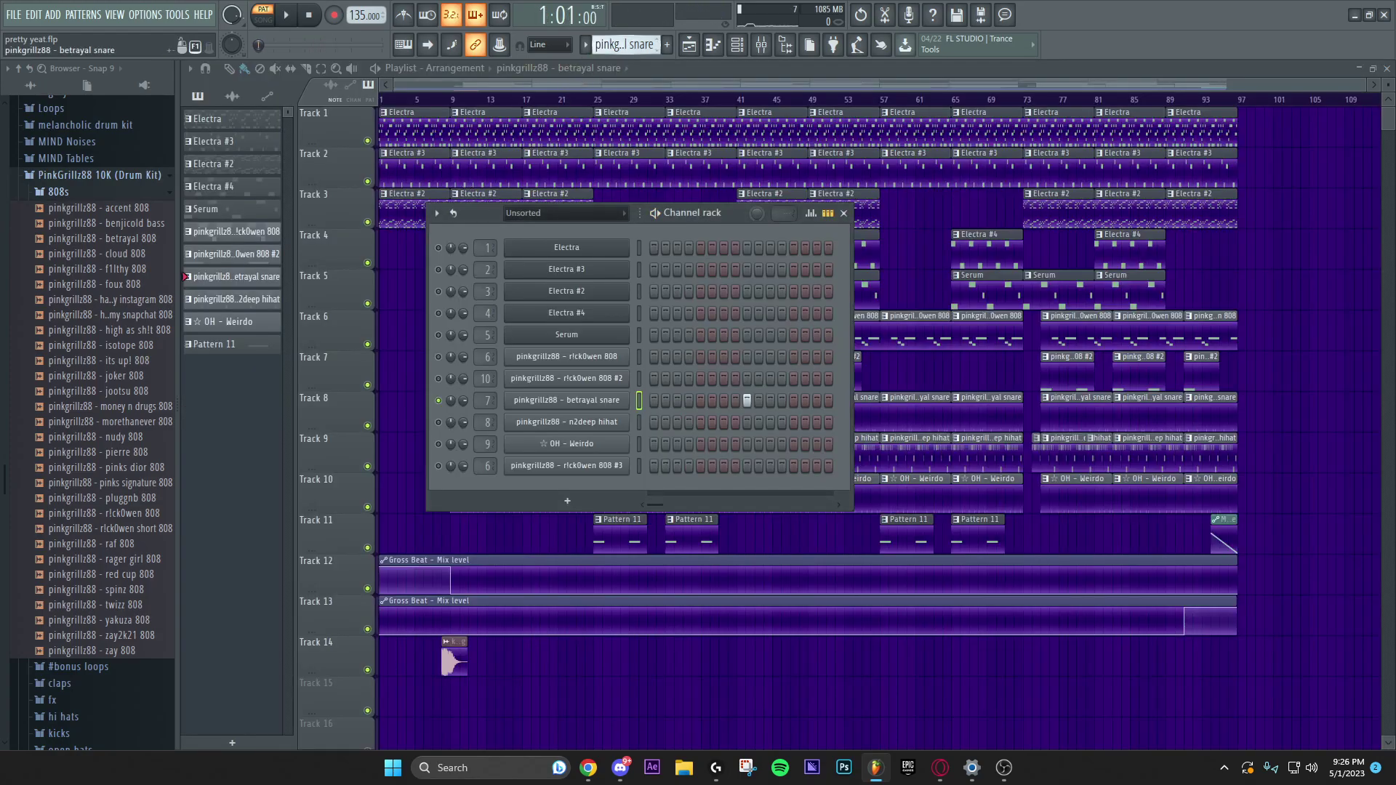
- View the n2deep hihat notes, check the drum mixer inserts, then return to the playlist
right_click(566, 421)
left_click(671, 417)
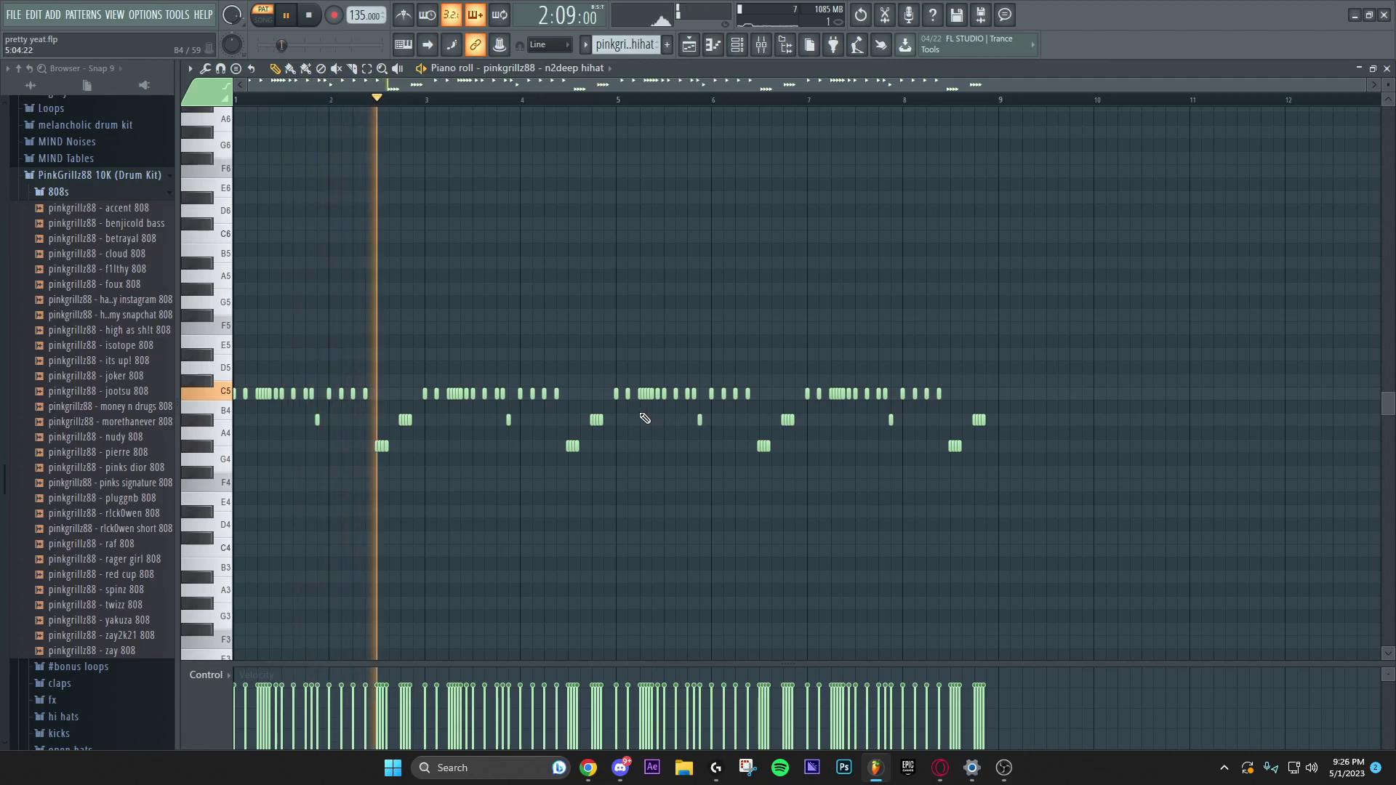
left_click(761, 44)
left_click(472, 248)
key("F7")
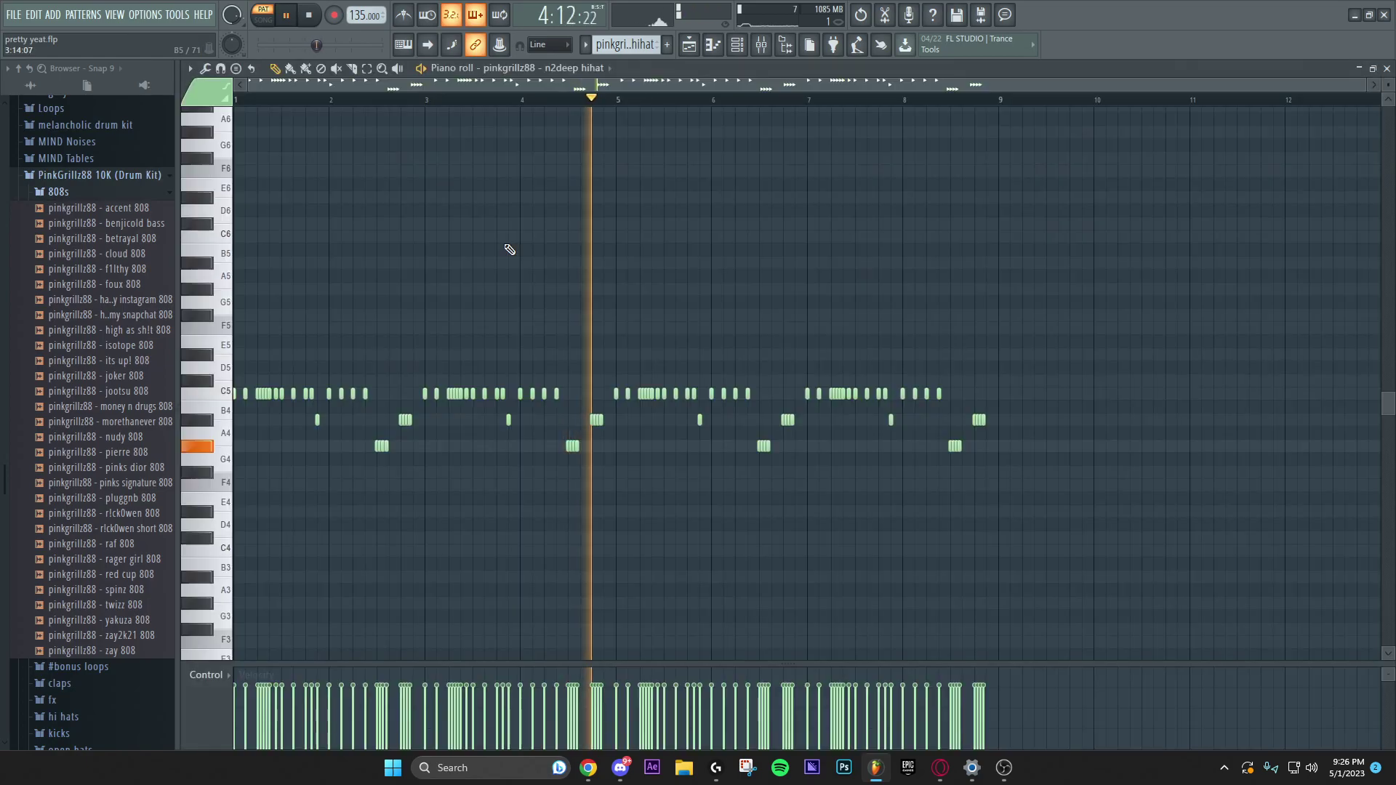
key("F5")
key("F6")
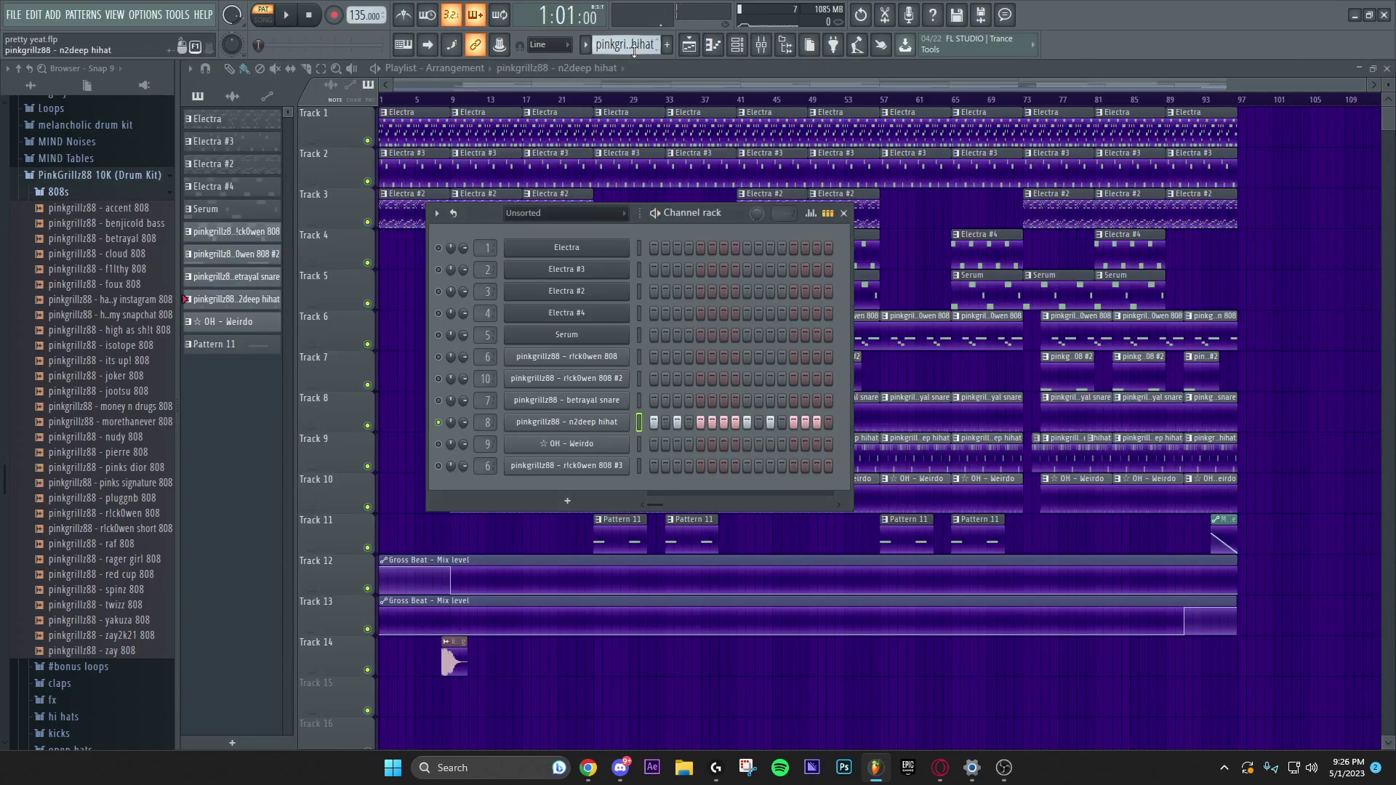
- Play through the sparse C5 hits of the OH - Weirdo open-hat pattern, then stop
key("space")
right_click(508, 442)
left_click(529, 444)
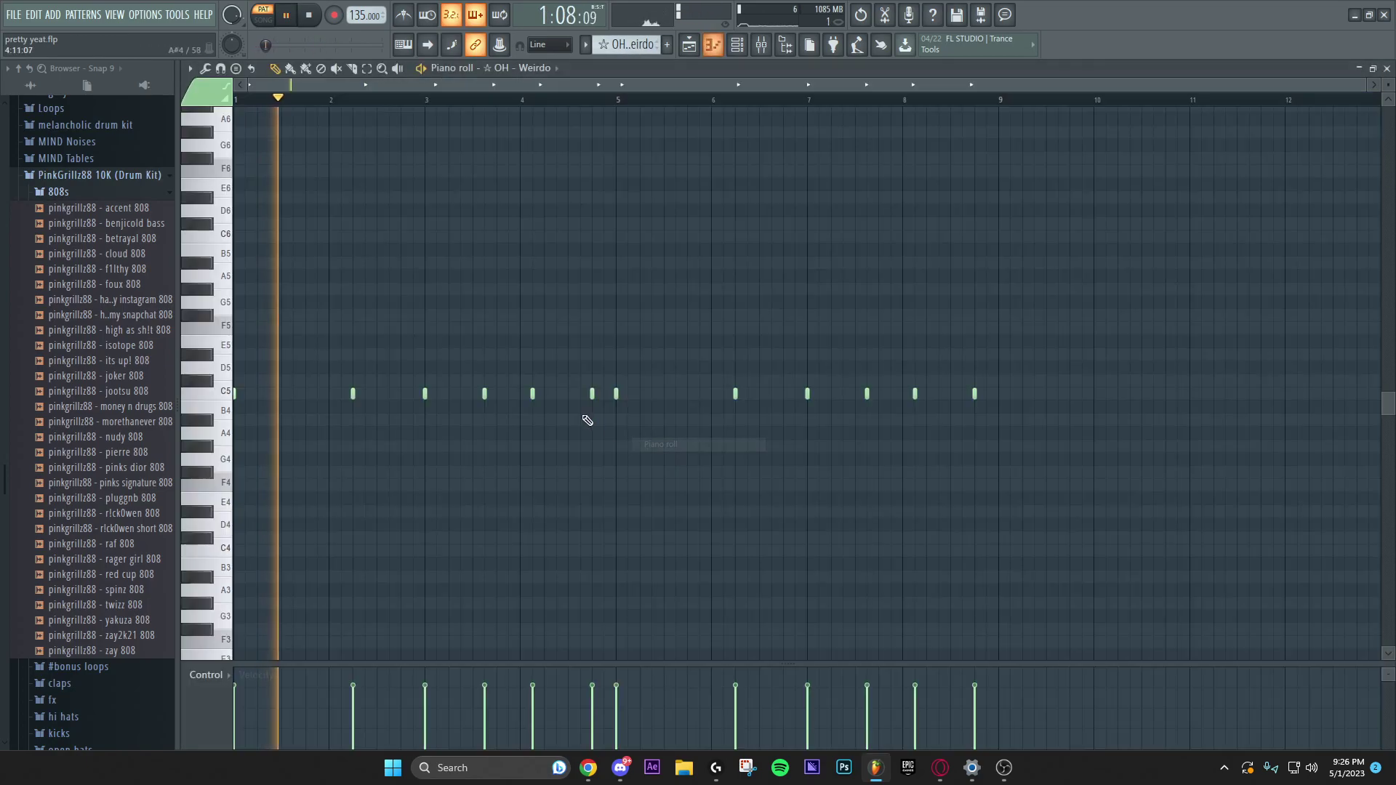
left_click(139, 176)
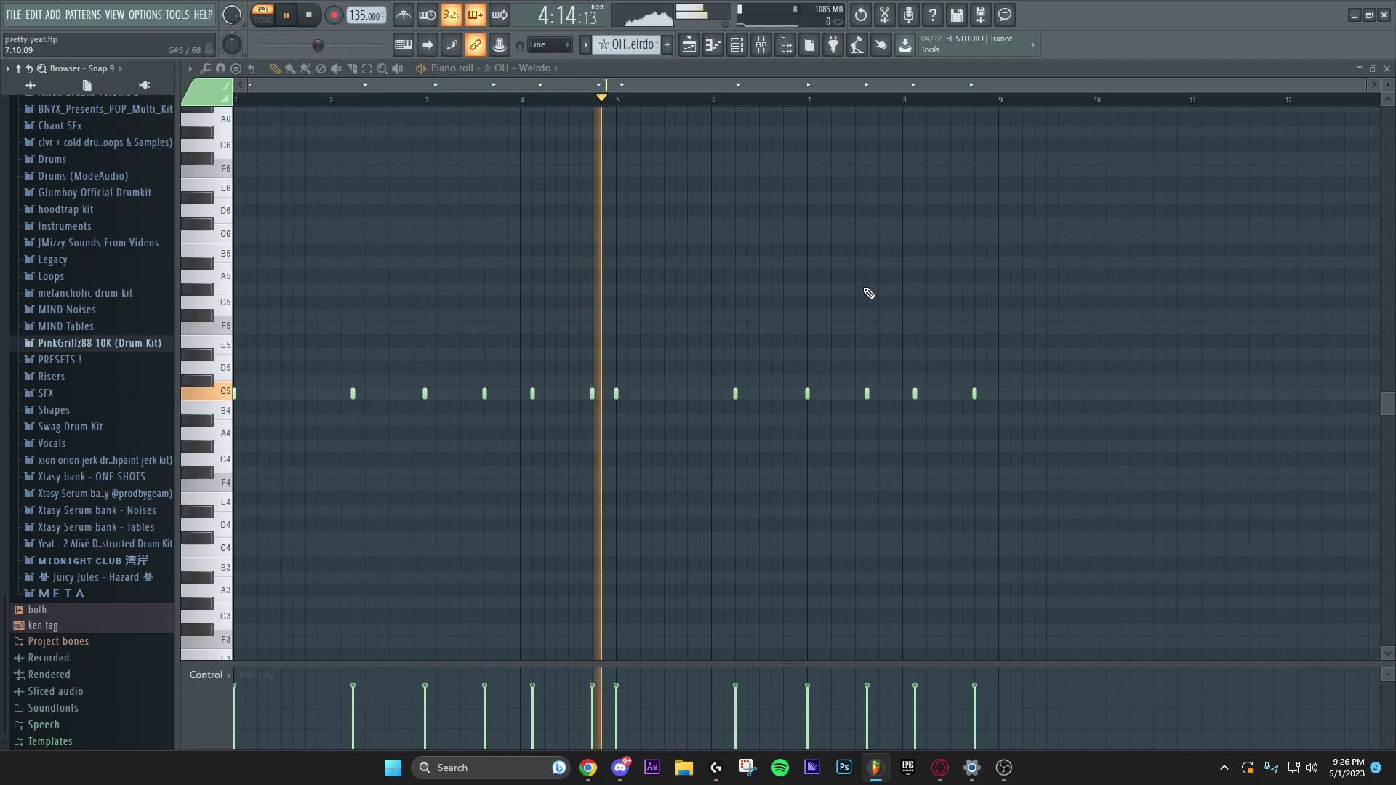
key("space")
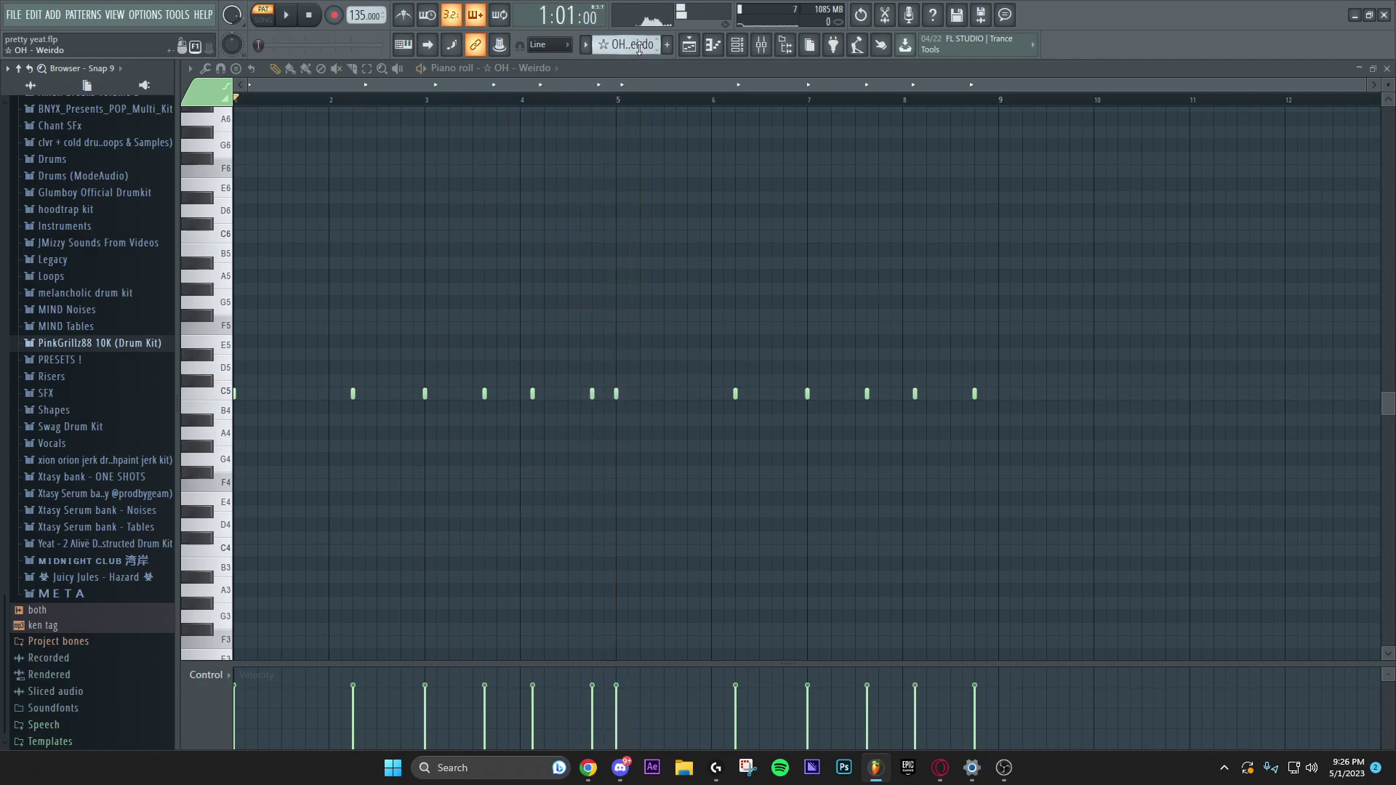
- Close the piano roll after briefly peeking at another drum channel's notes
left_click(1386, 68)
scroll(635, 49, "down", 1)
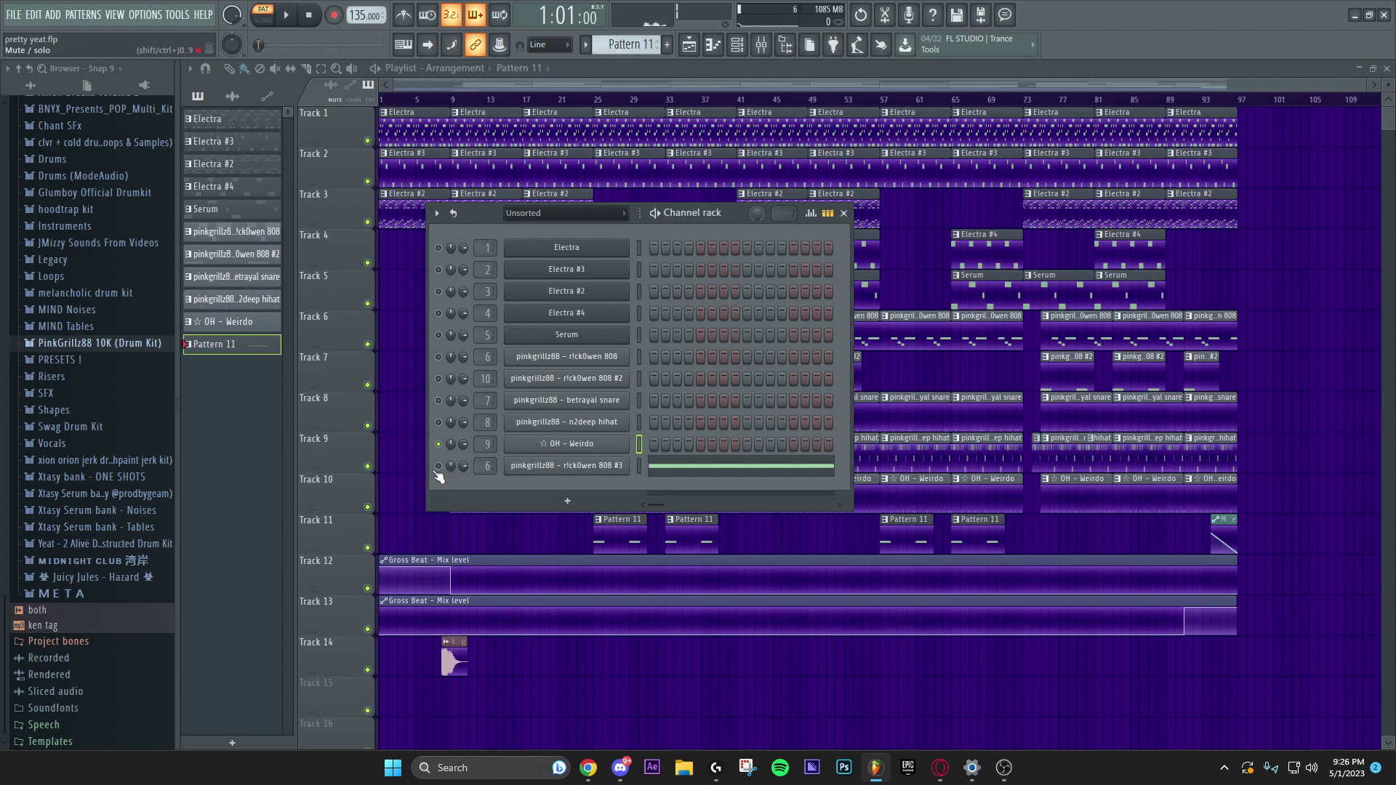
right_click(550, 480)
left_click(643, 467)
key("space")
key("Escape")
key("space")
- Dismiss the r!ck0wen 808 #3 channel menu unchanged and close the channel rack
right_click(521, 466)
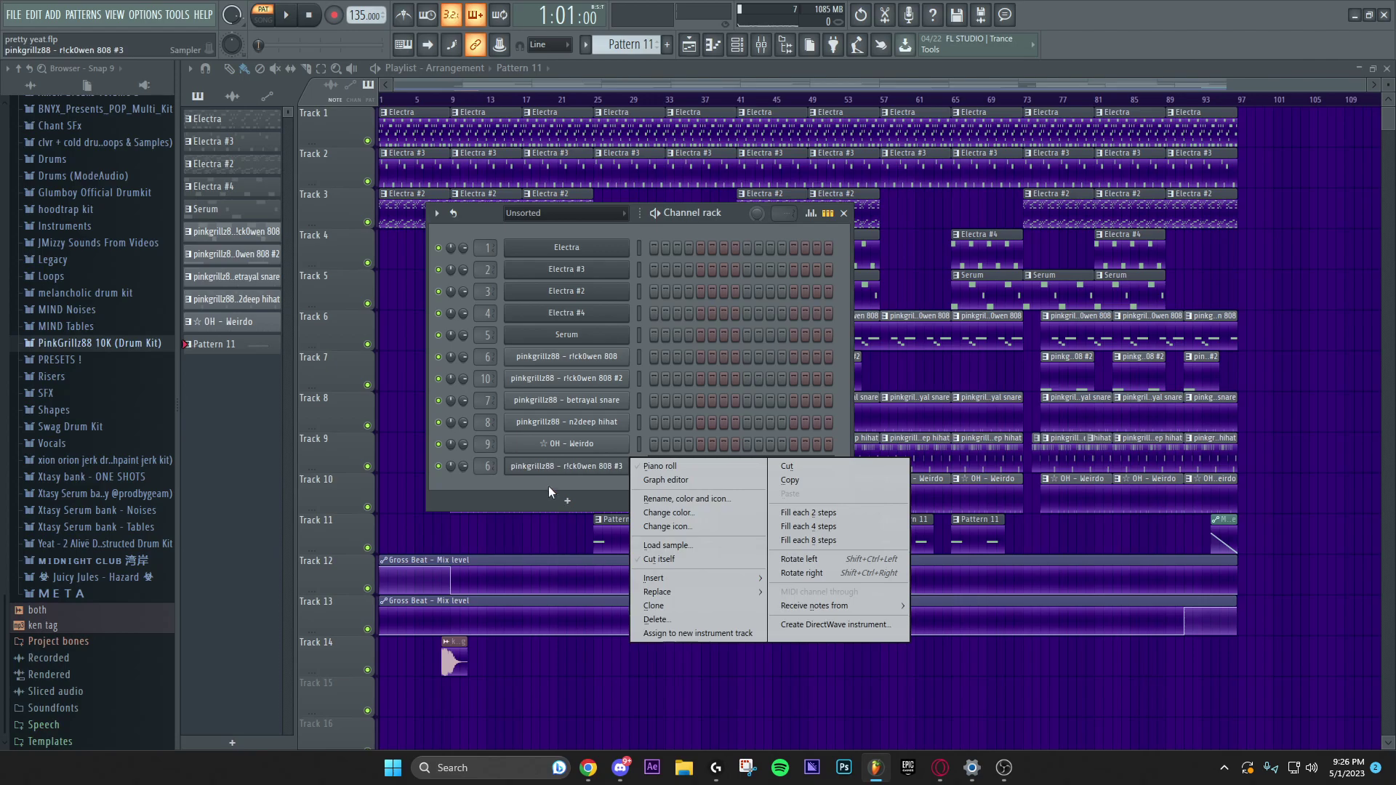
left_click(661, 245)
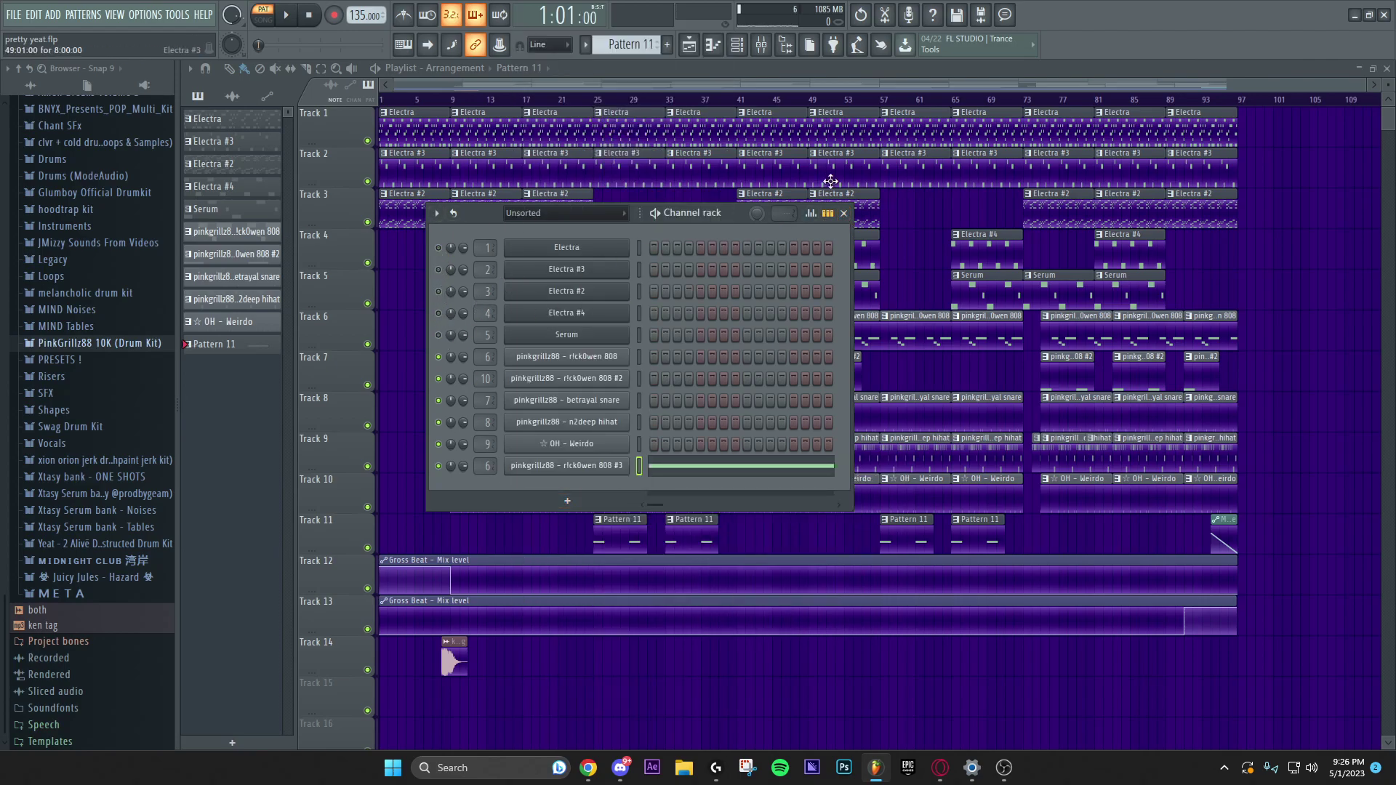
left_click(843, 213)
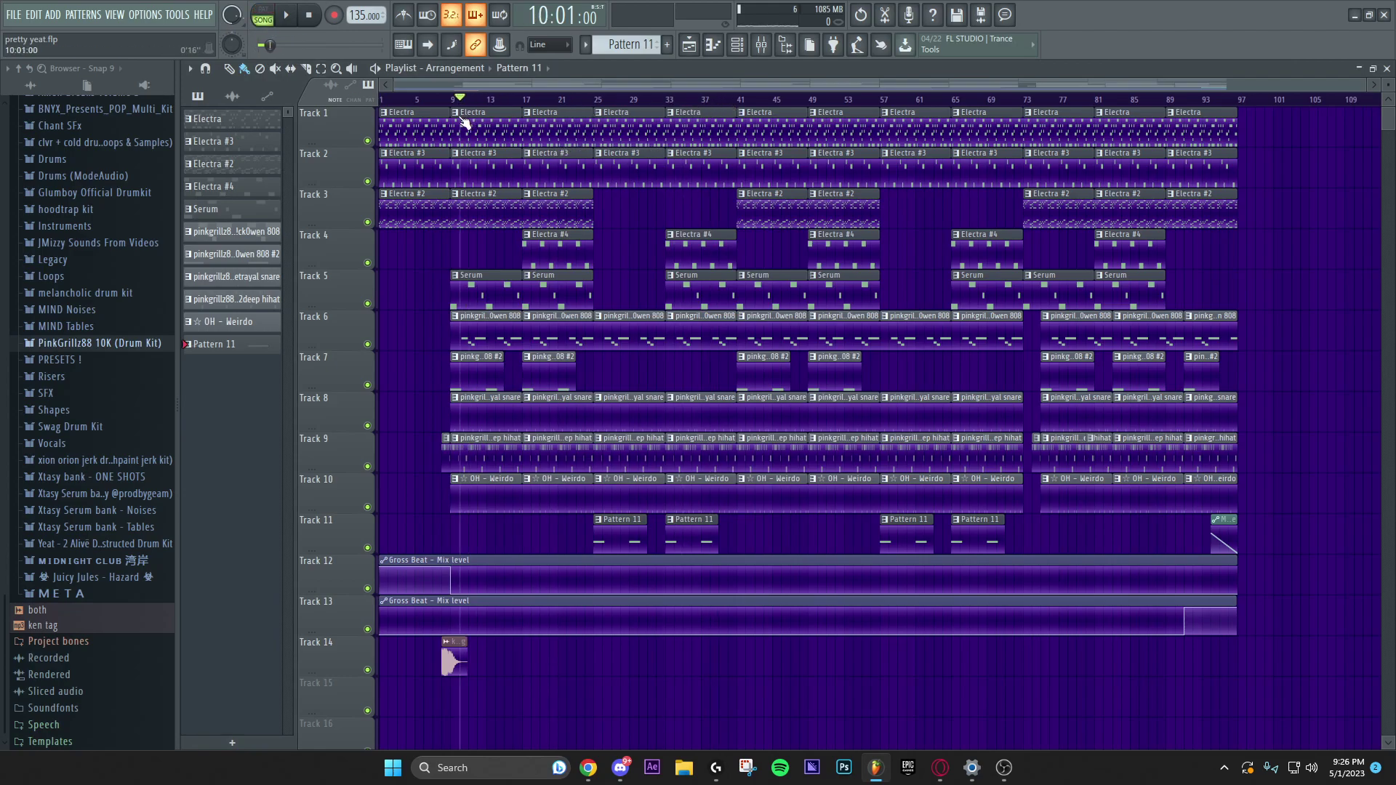
- Play the roughly 96-bar arrangement, stop, and briefly reopen then close the channel rack
key("space")
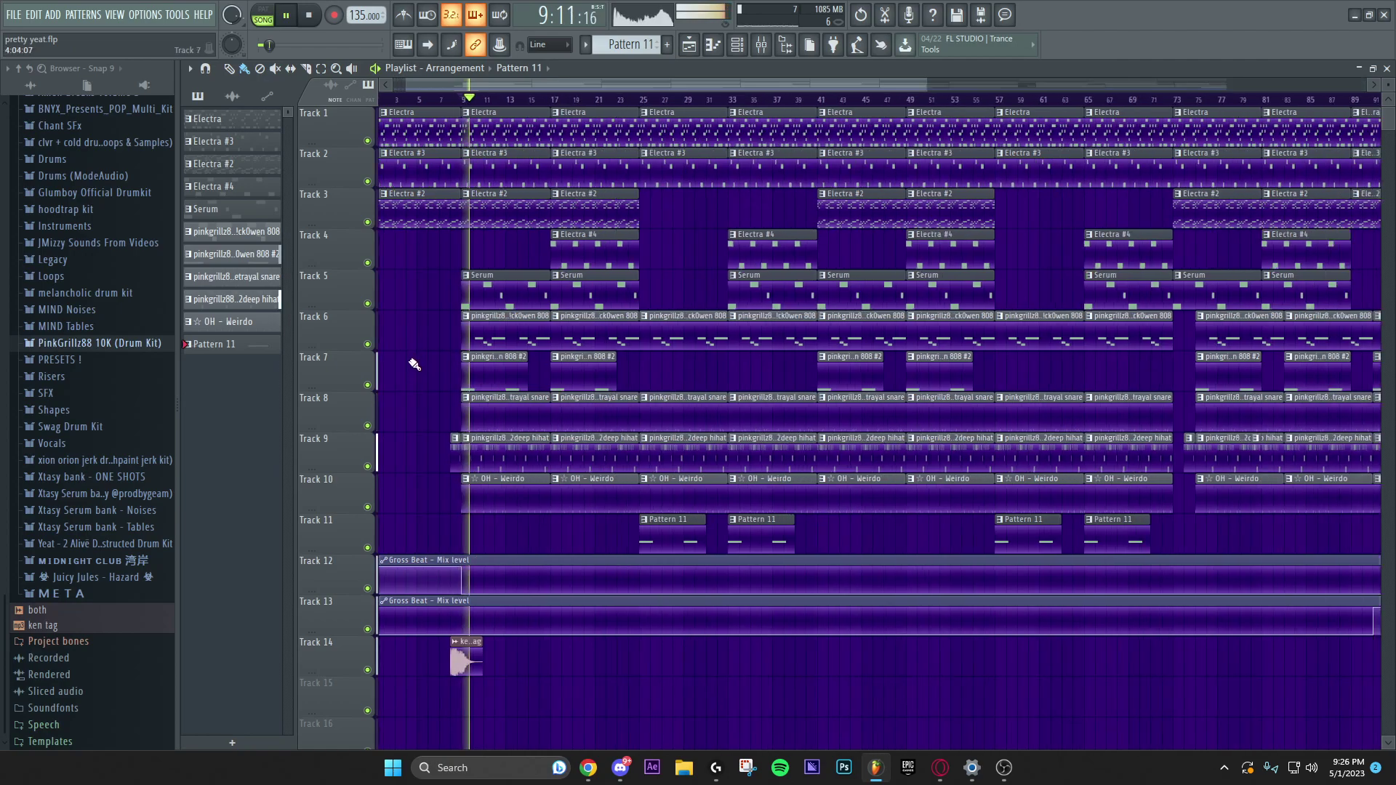
scroll(649, 367, "up", 3, "ctrl")
scroll(651, 374, "up", 2, "ctrl")
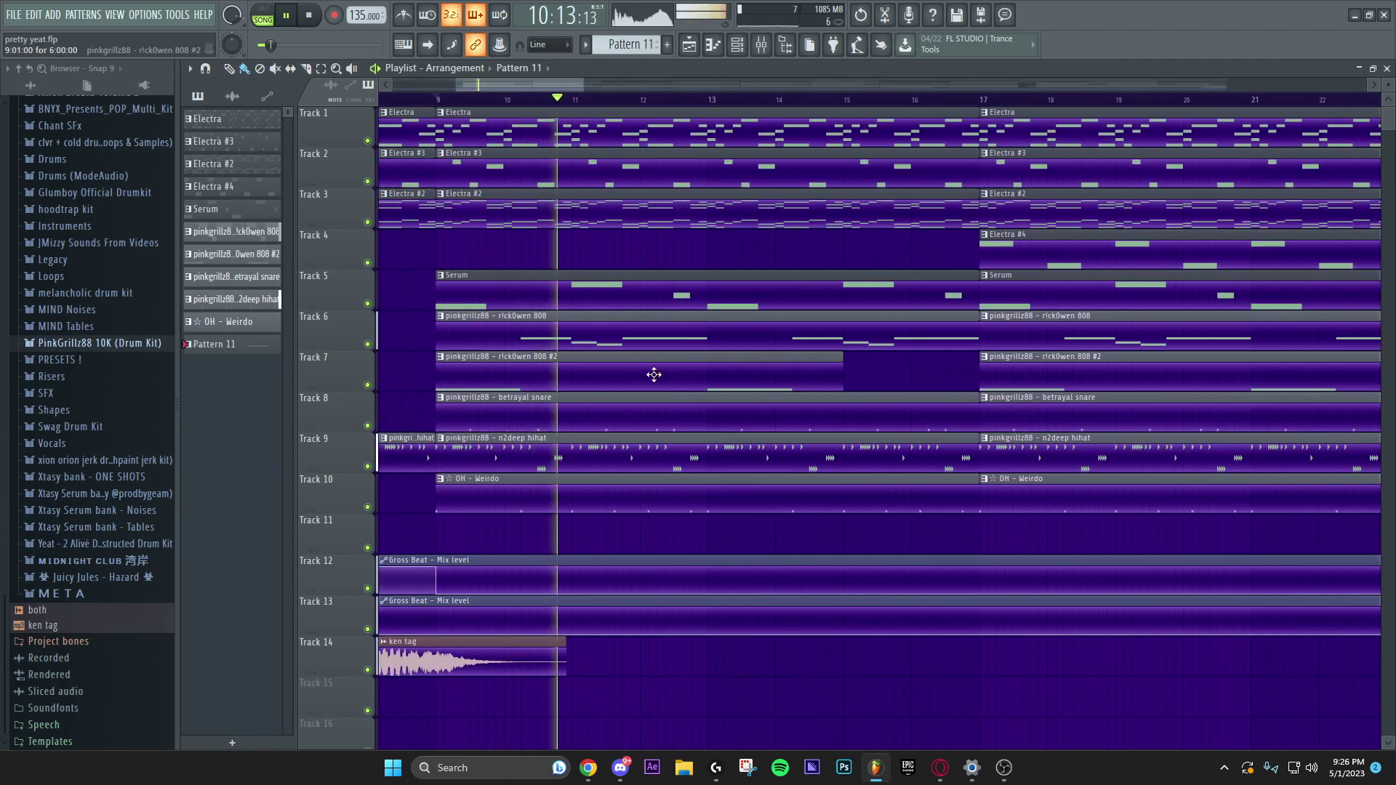
scroll(653, 374, "down", 1, "ctrl")
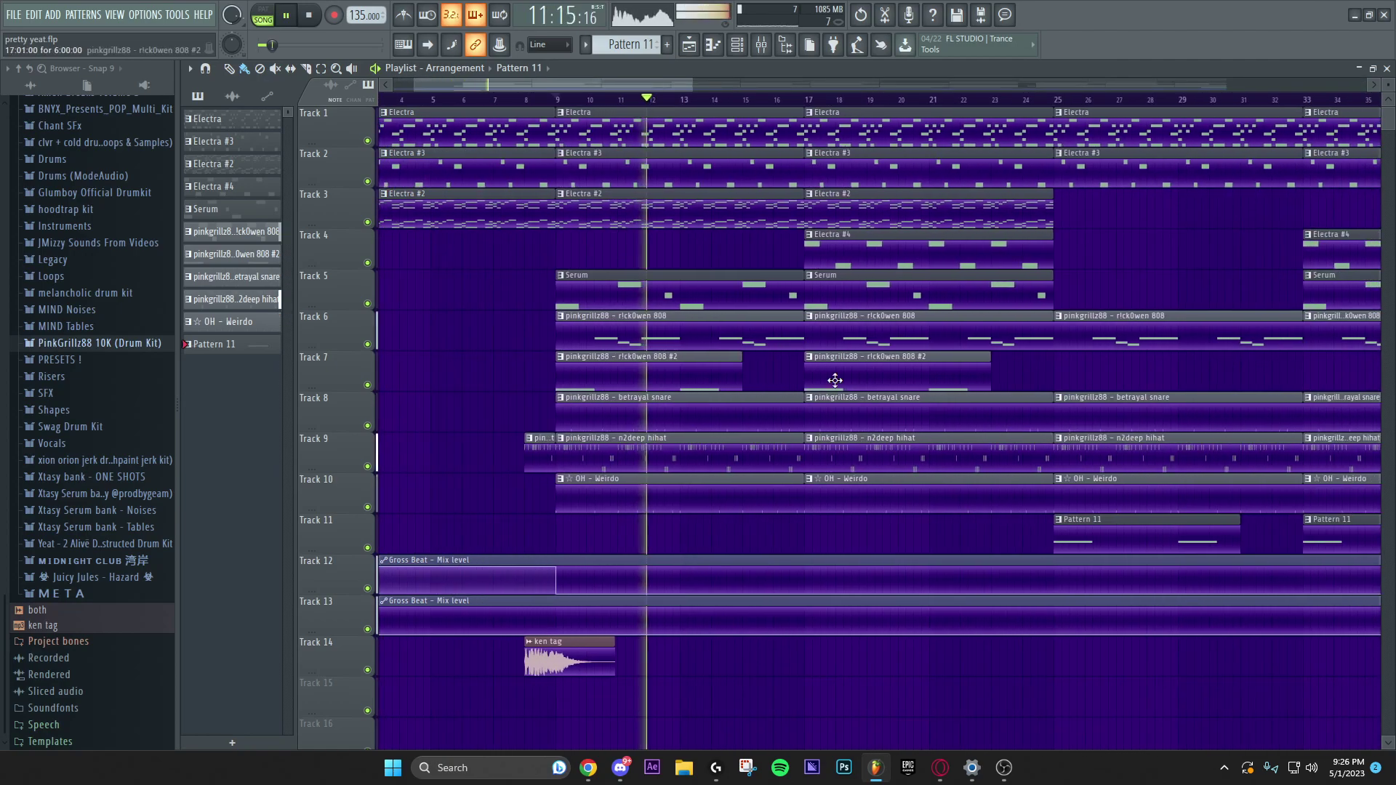
scroll(777, 380, "down", 2, "ctrl")
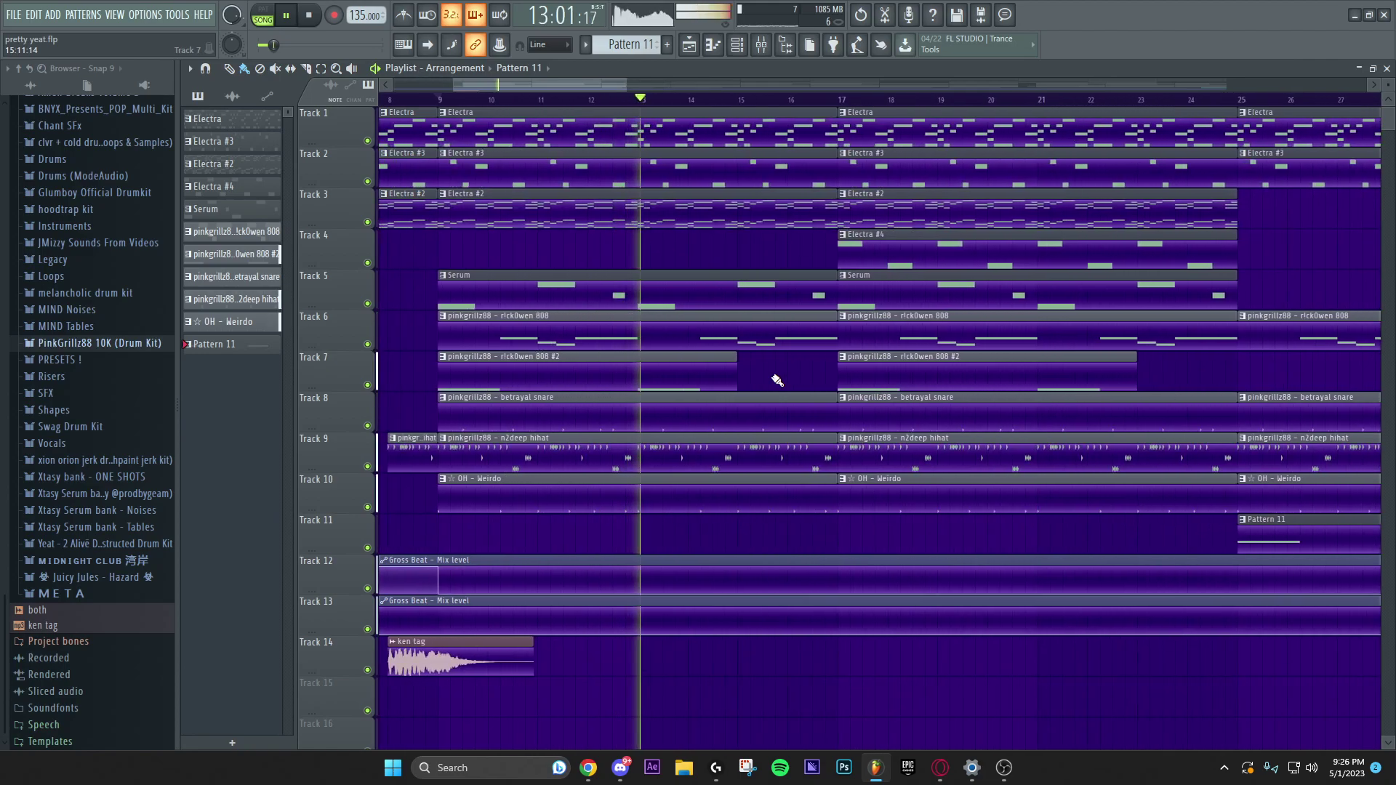
scroll(778, 379, "down", 2, "ctrl")
scroll(775, 380, "down", 2, "ctrl")
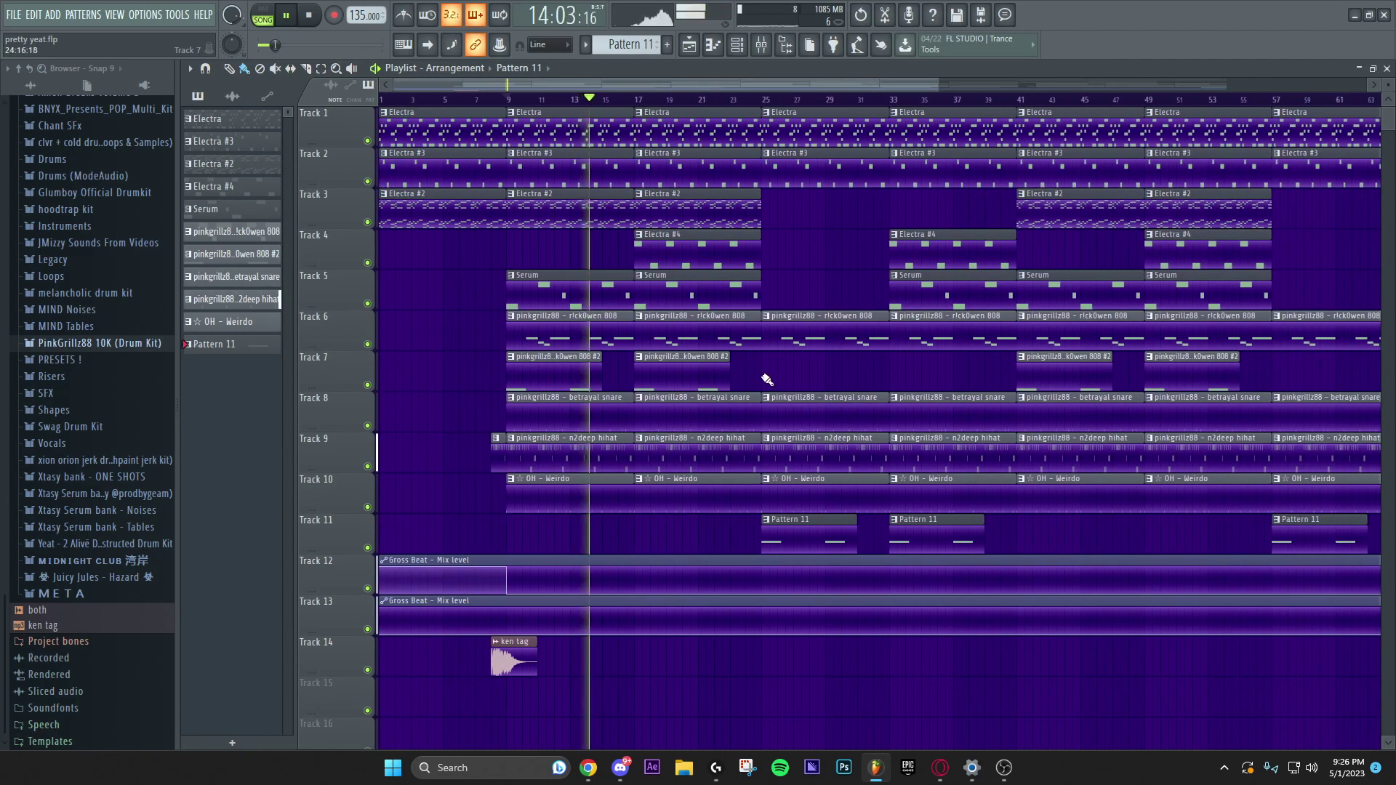
scroll(756, 375, "down", 1, "ctrl")
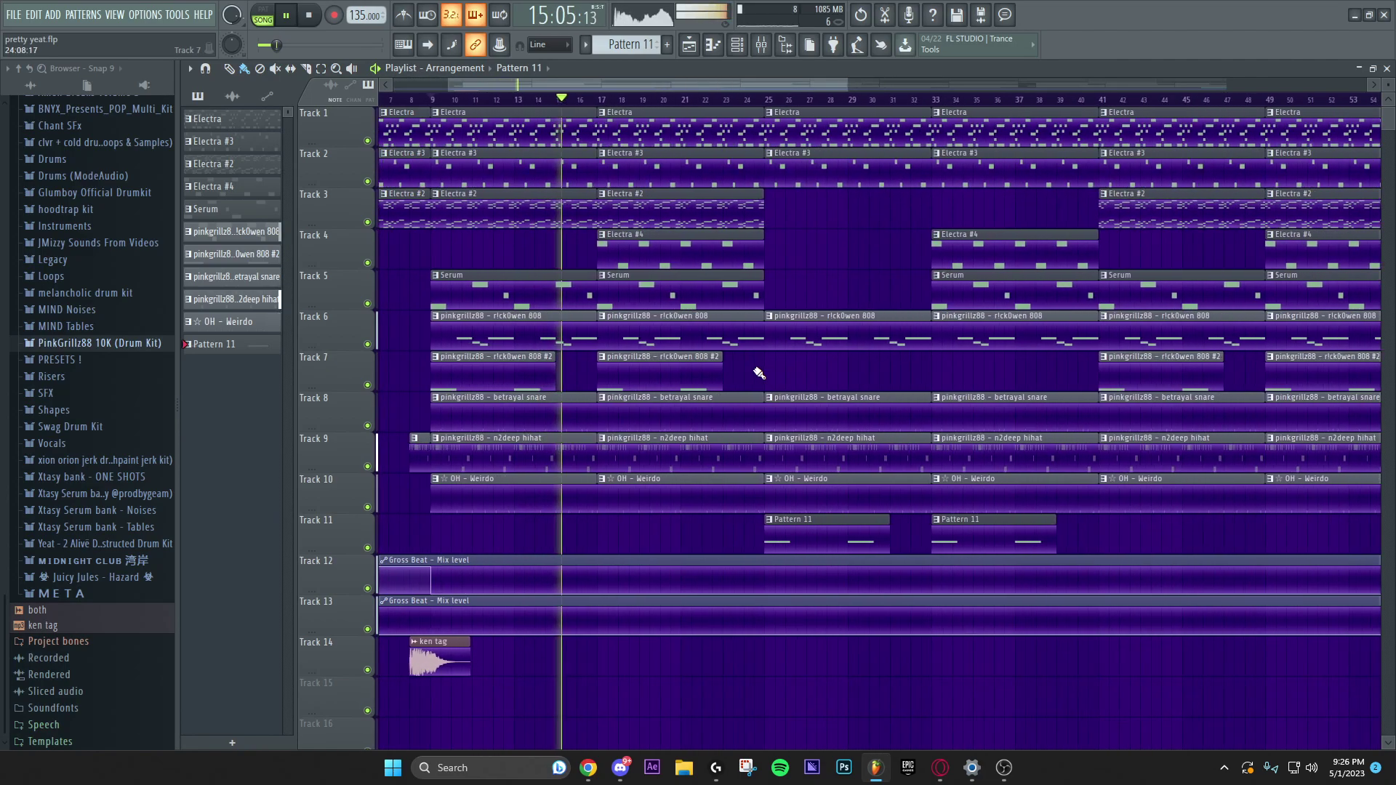
scroll(754, 380, "down", 1, "ctrl")
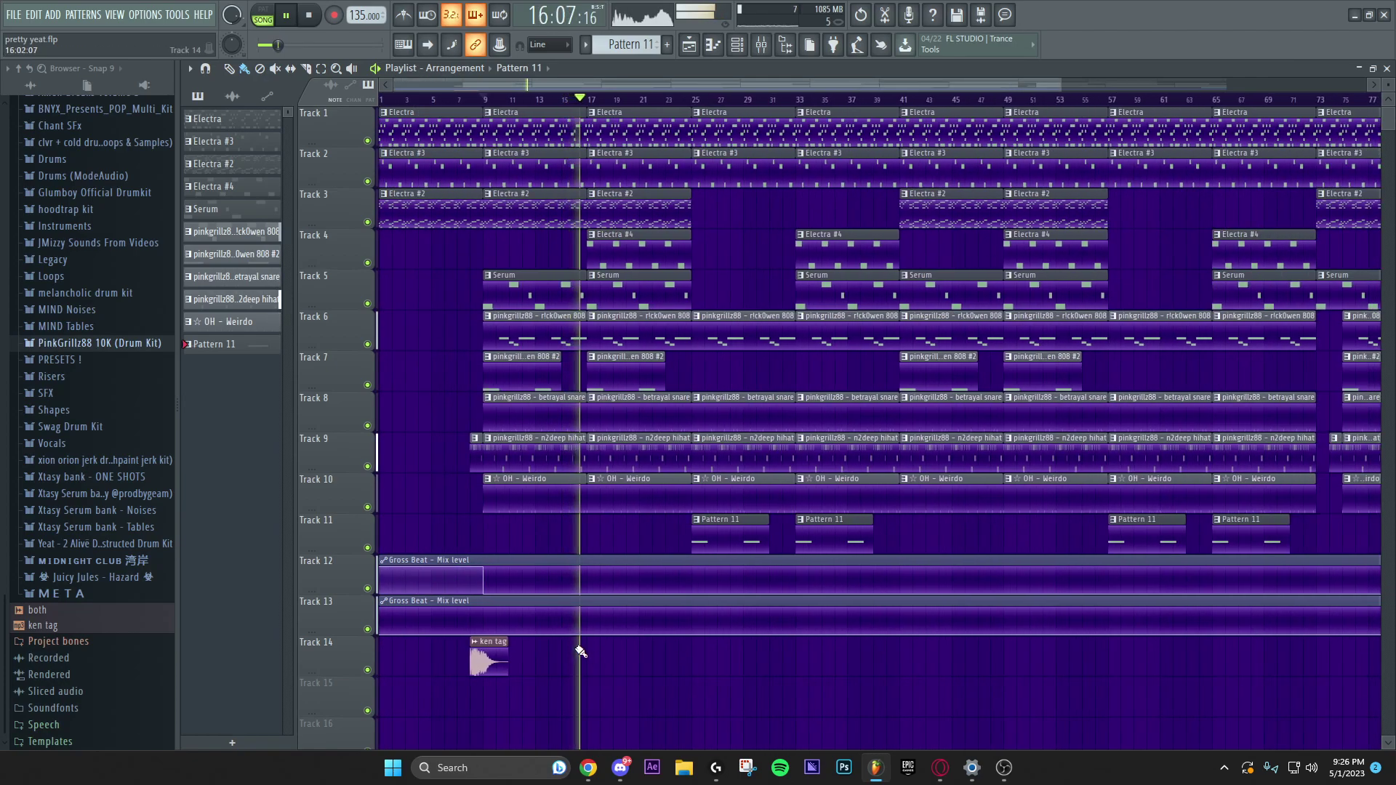
key("space")
left_click(736, 50)
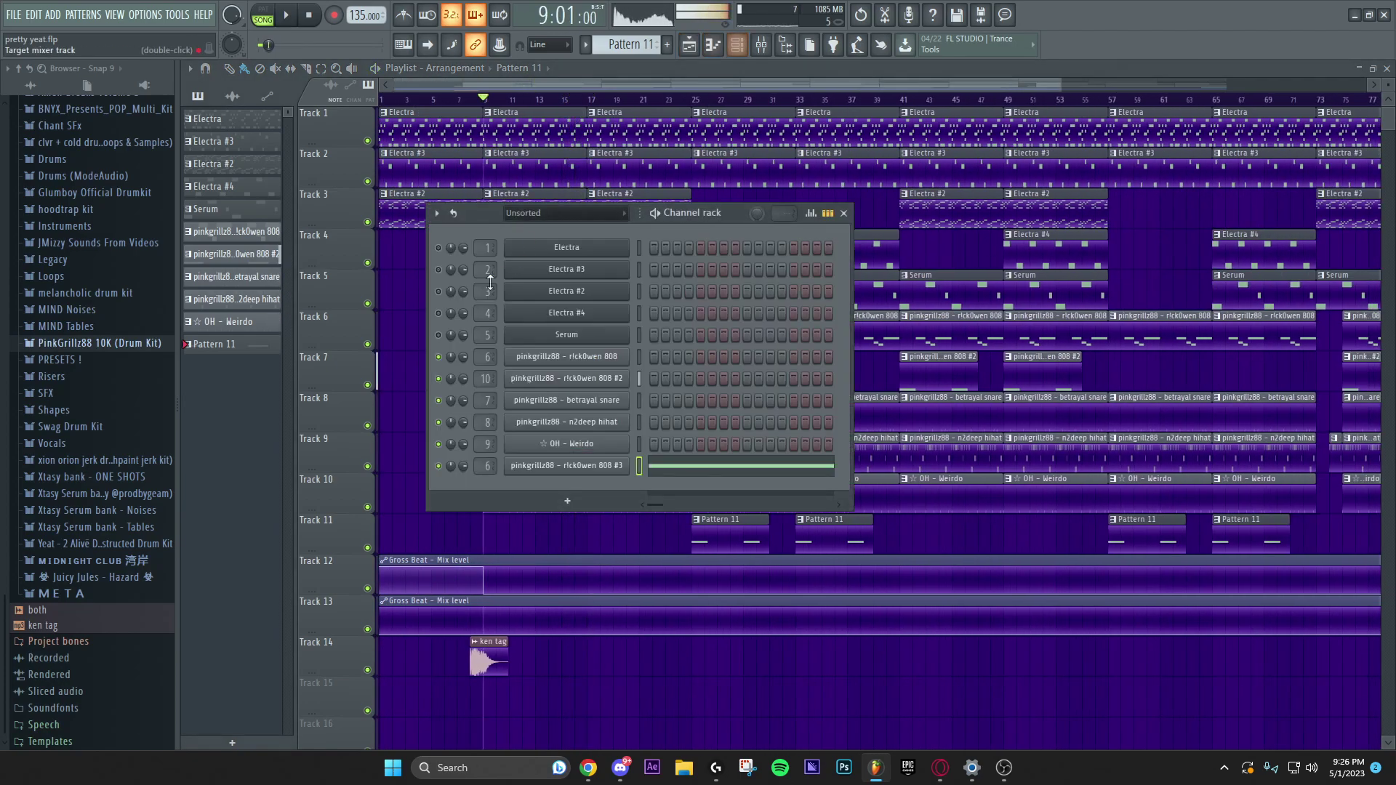
left_click(842, 213)
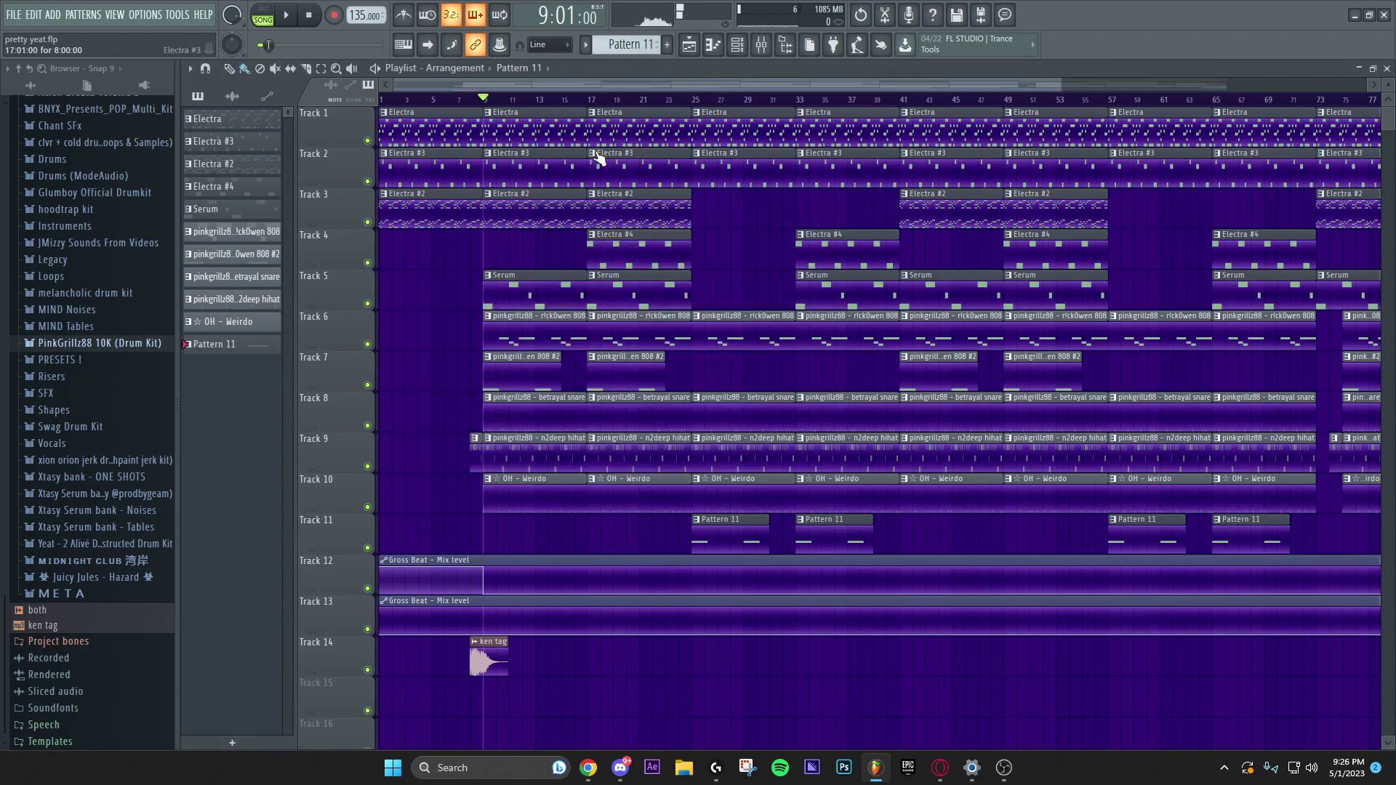
scroll(463, 181, "down", 2)
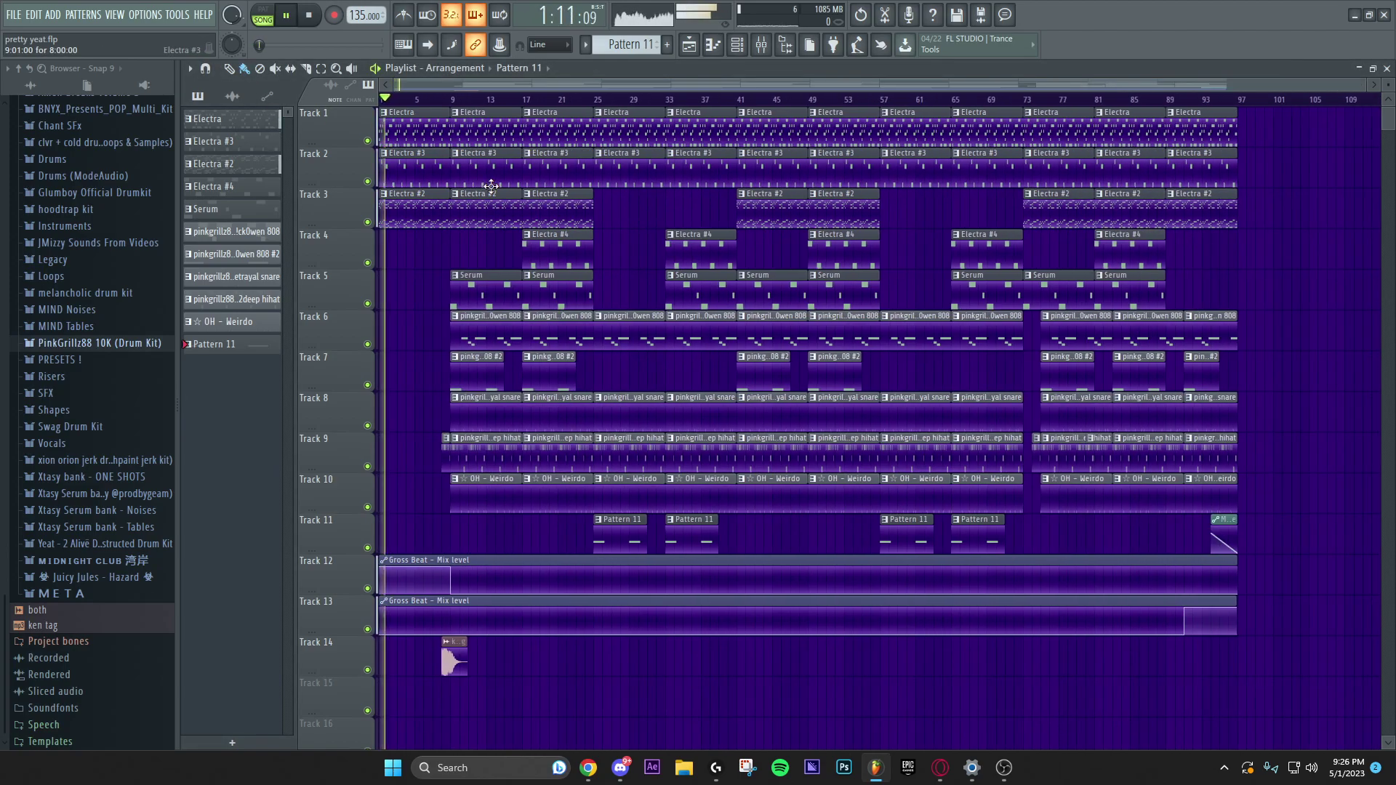